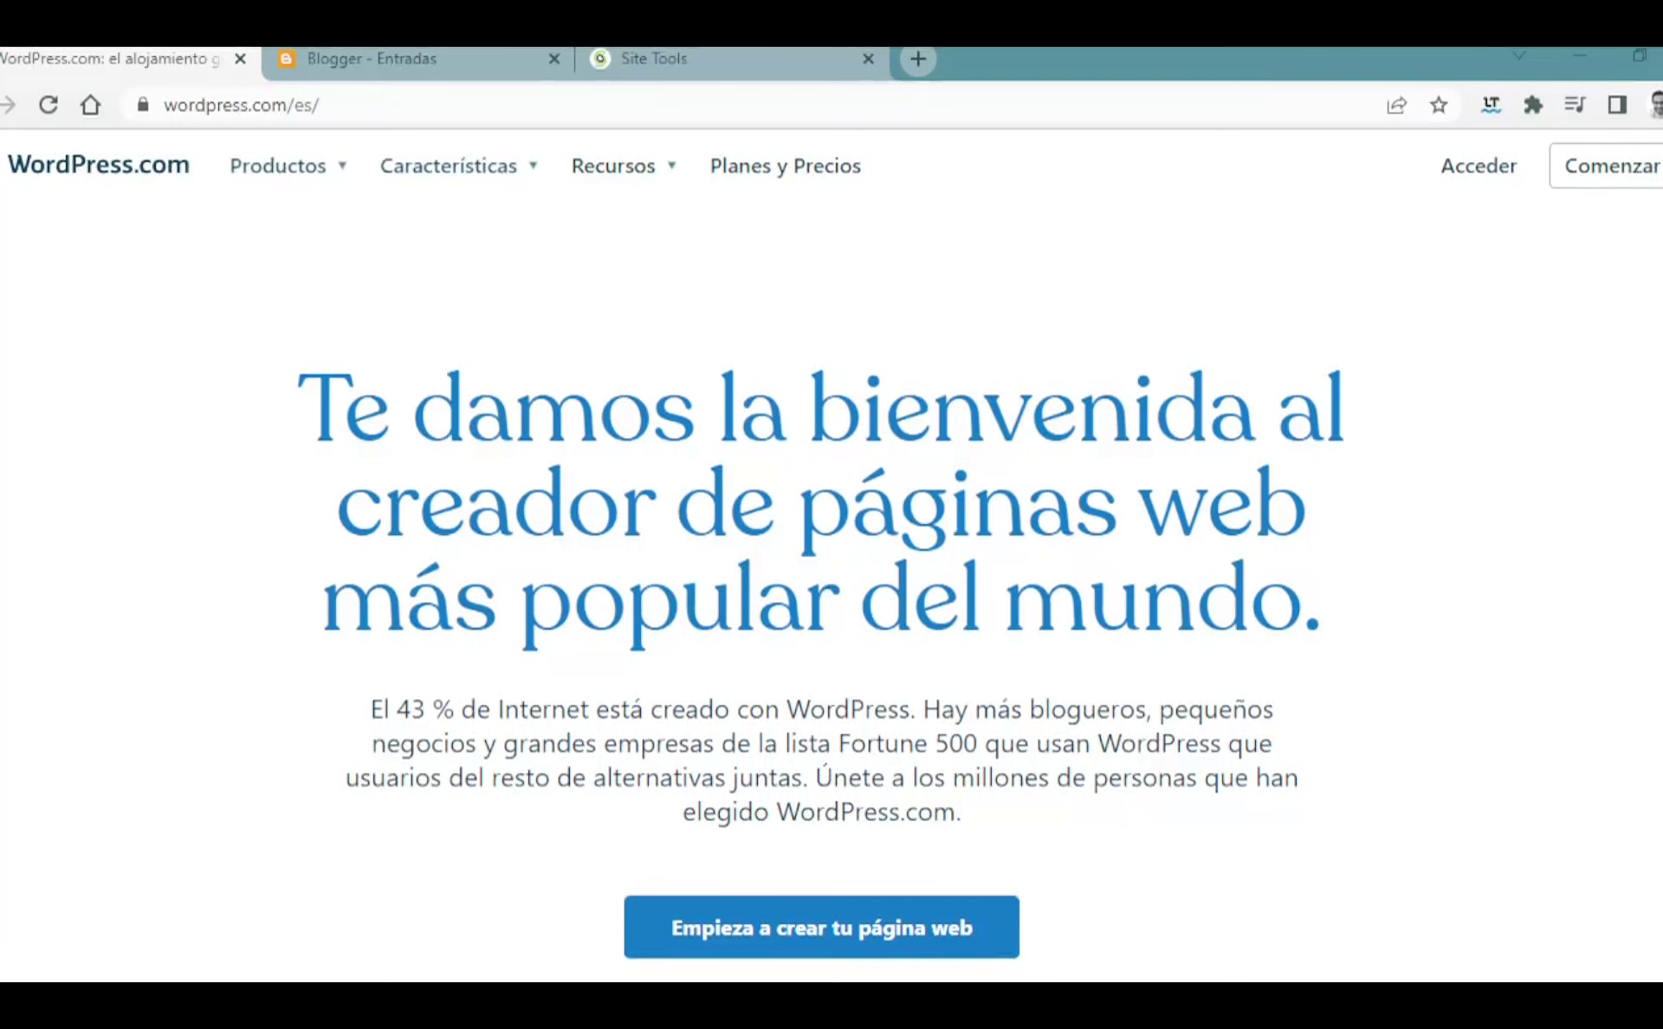
Step: Insert the subdomain "miblog." before wordpress.com in the page address
{"action": "left_click", "coordinate": [476, 111]}
{"action": "key", "text": "Right"}
{"action": "key", "text": "Right"}
{"action": "key", "text": "Right"}
{"action": "key", "text": "Right"}
{"action": "key", "text": "Right"}
{"action": "key", "text": "Right"}
{"action": "key", "text": "Right"}
{"action": "key", "text": "Right"}
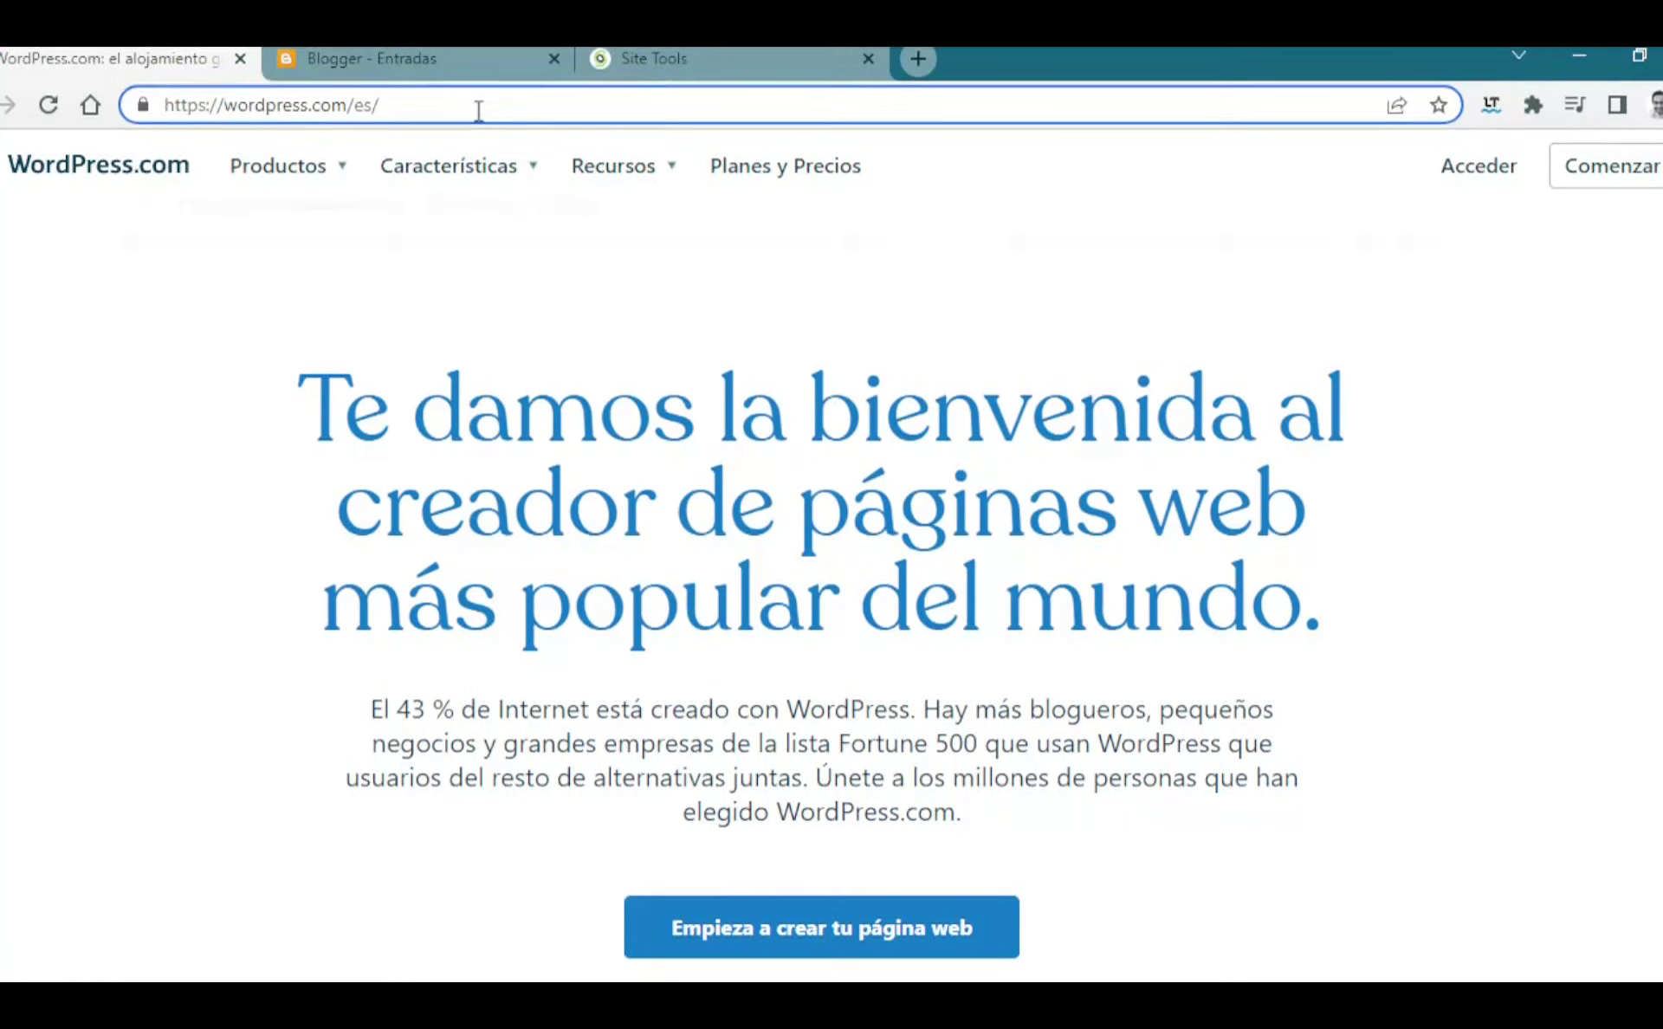
{"action": "type", "text": "miblog."}
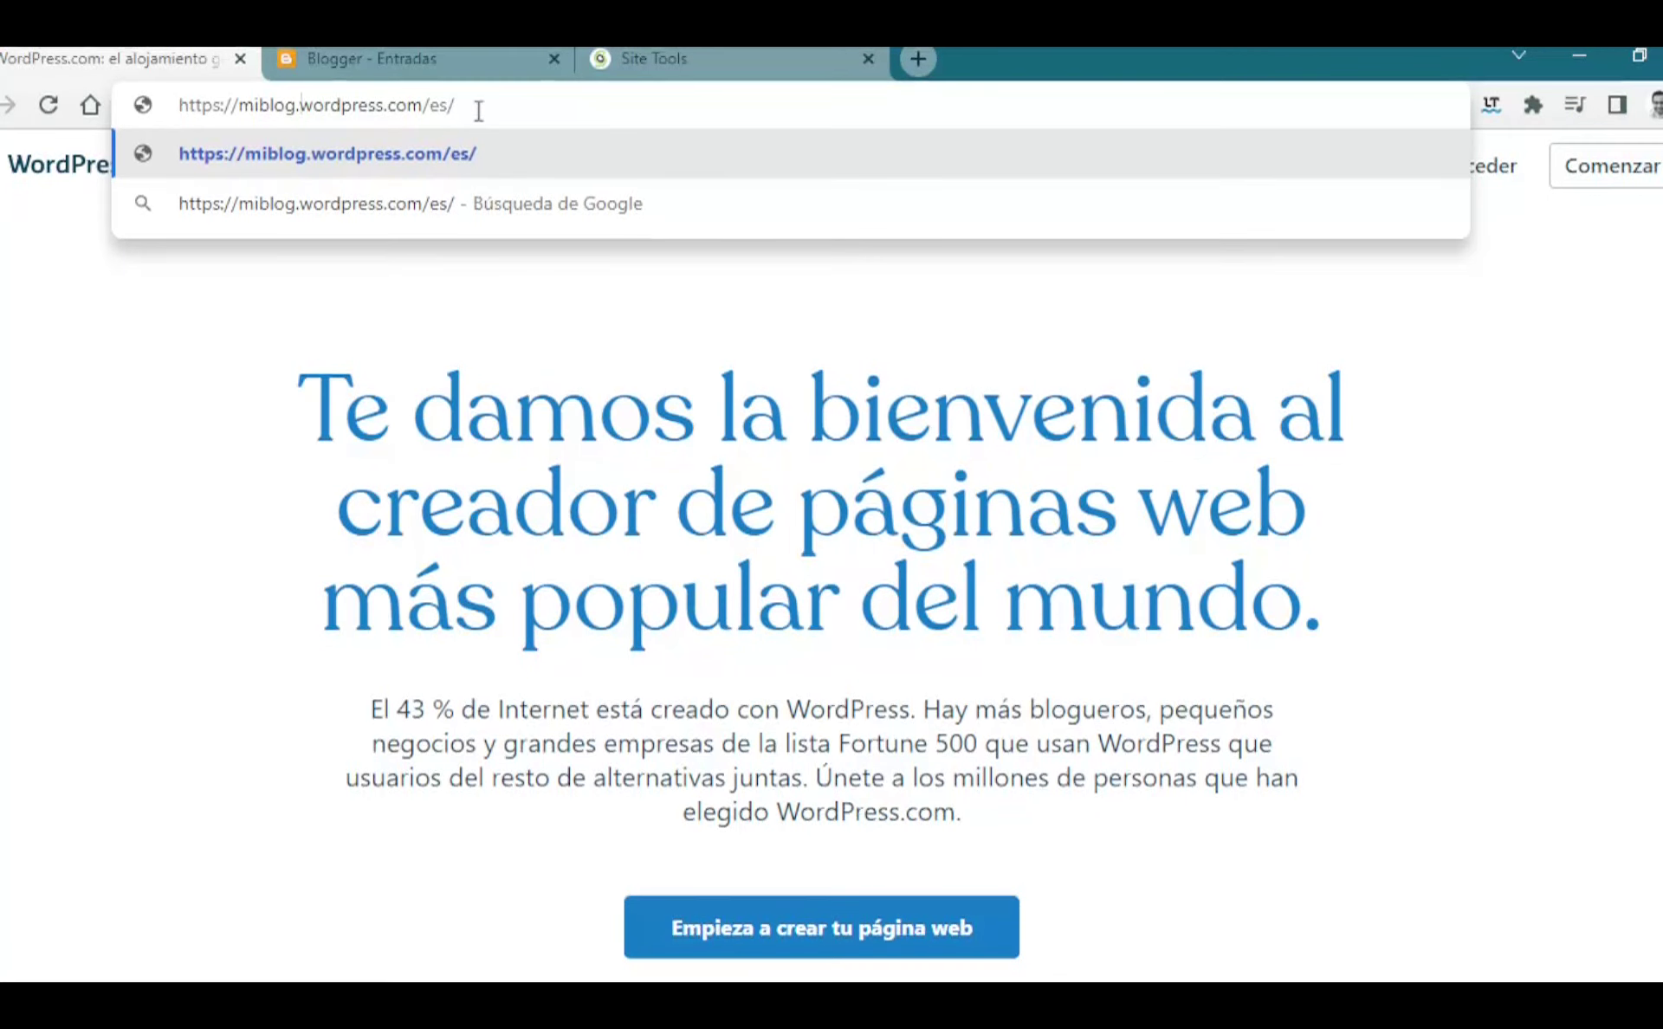
Step: Highlight the miblog subdomain and the wordpress.com domain in the address one after the other
{"action": "key", "text": "shift+Left"}
{"action": "key", "text": "shift+Left"}
{"action": "key", "text": "shift+Left"}
{"action": "key", "text": "shift+Left"}
{"action": "key", "text": "shift+Left"}
{"action": "key", "text": "shift+Left"}
{"action": "key", "text": "shift+Left"}
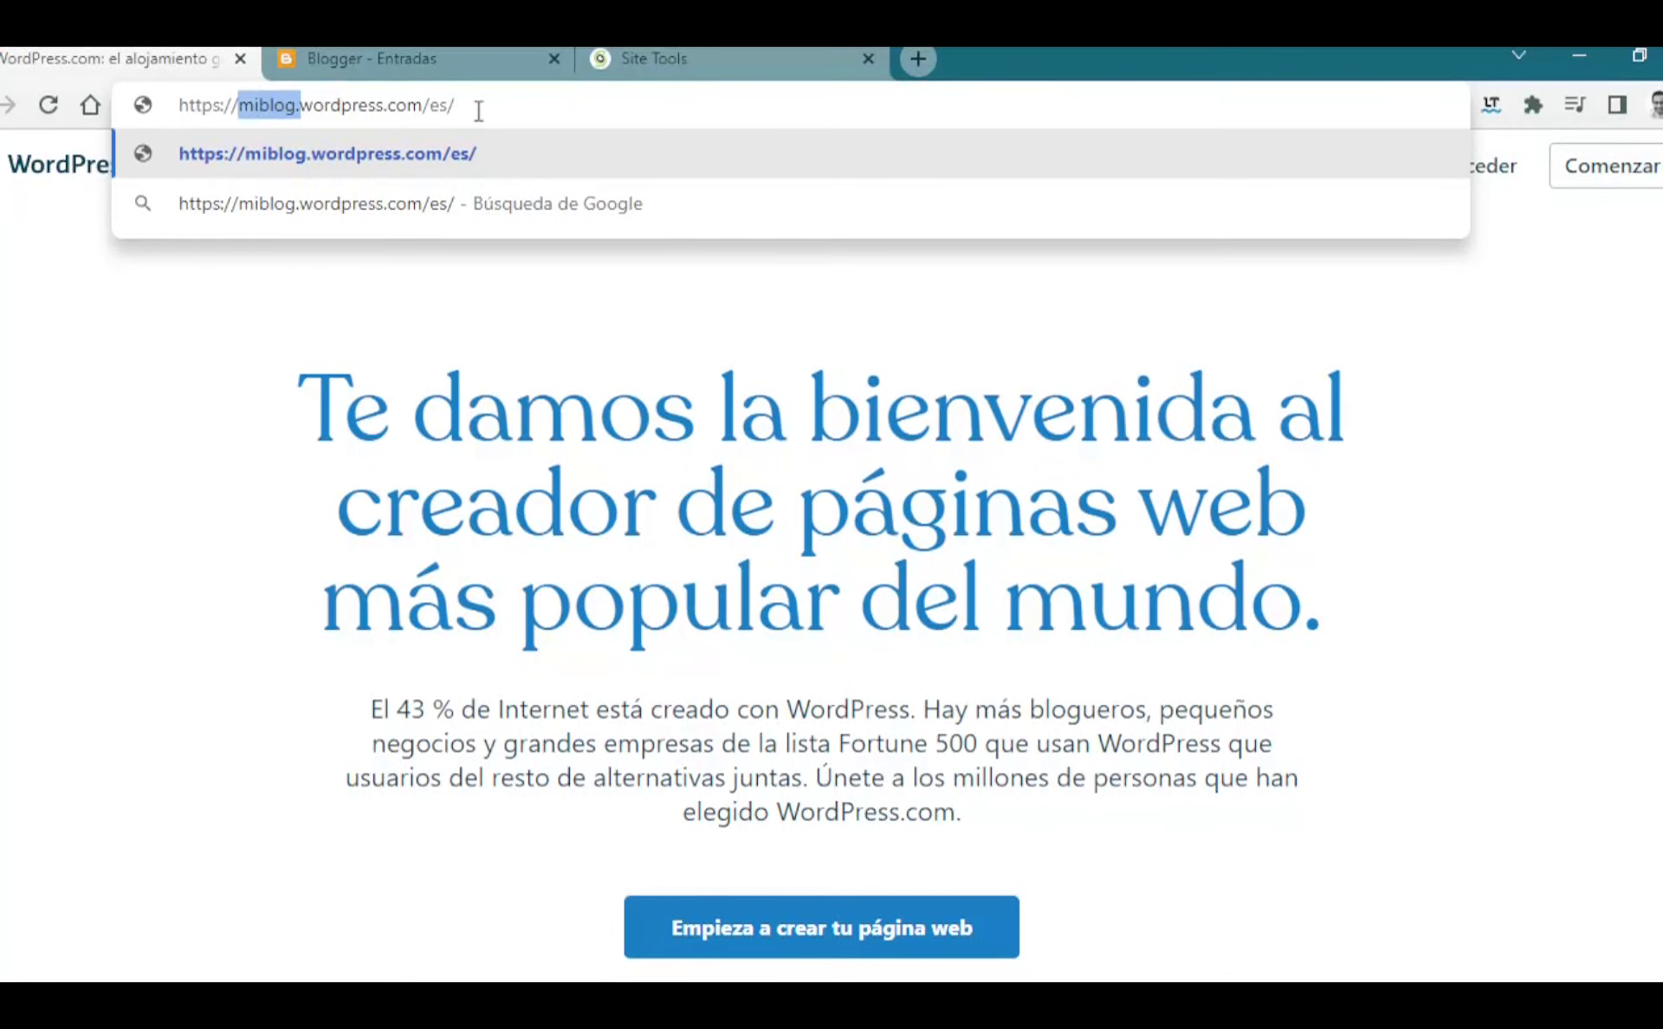
{"action": "key", "text": "Right"}
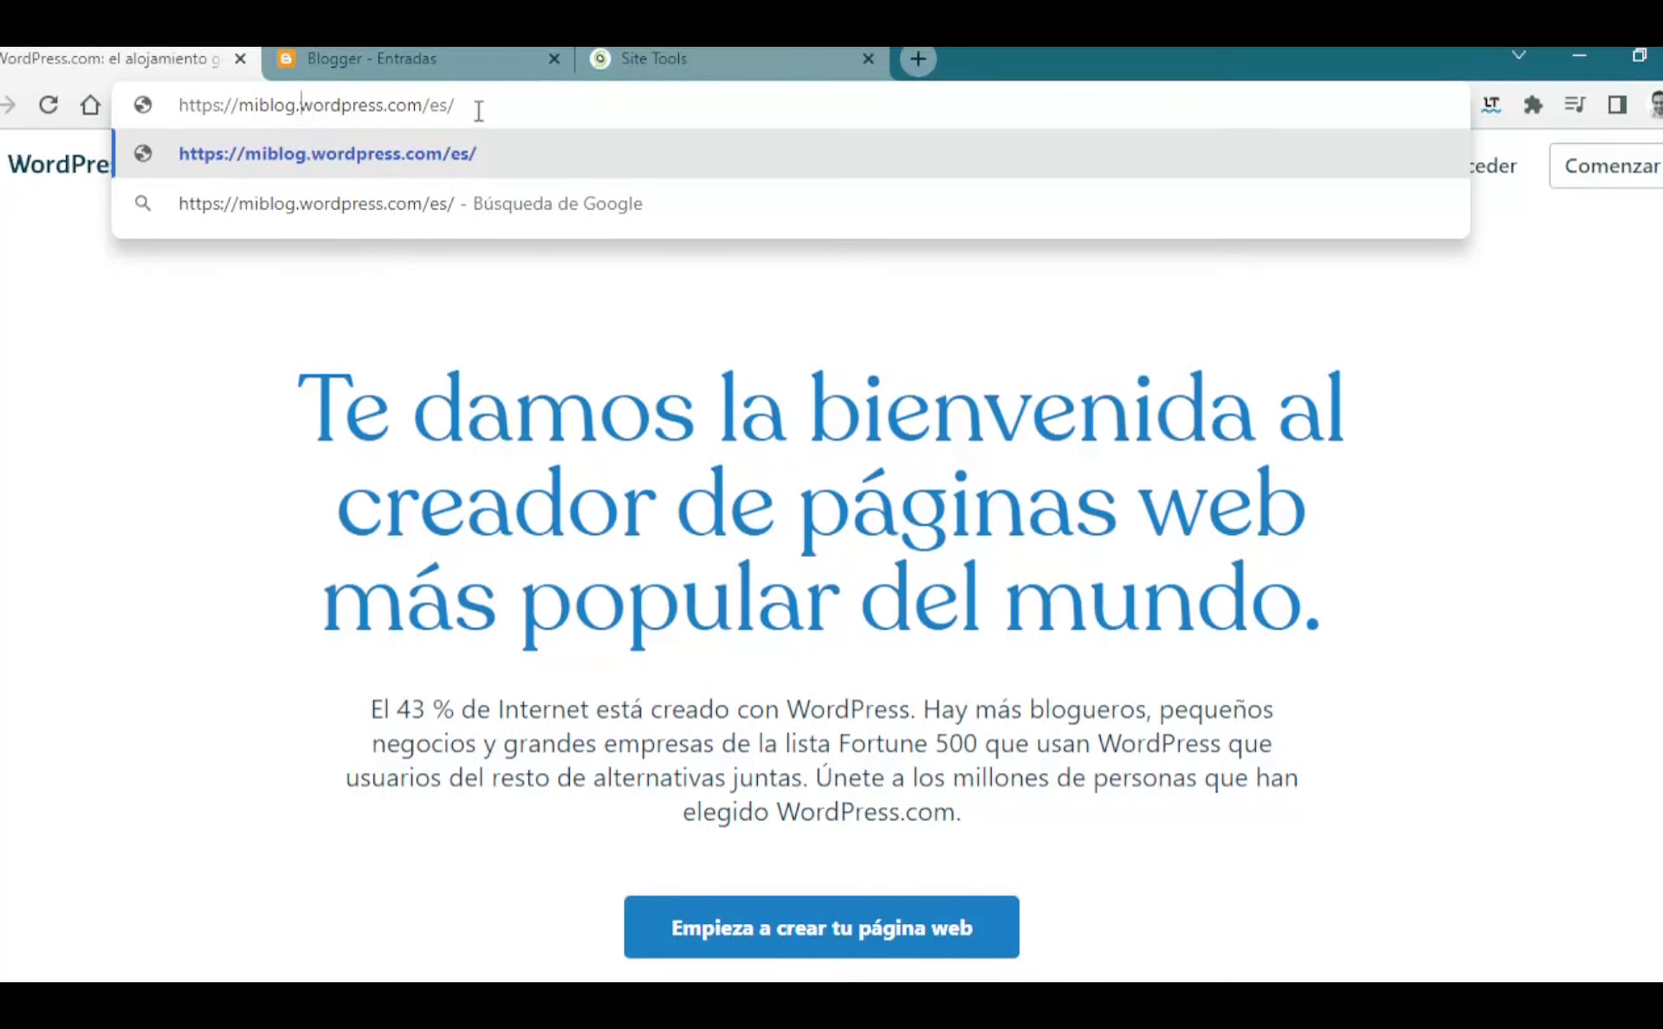
{"action": "key", "text": "shift+Right"}
{"action": "key", "text": "shift+Right"}
{"action": "key", "text": "shift+Right"}
{"action": "key", "text": "shift+Right"}
{"action": "key", "text": "shift+Right"}
{"action": "key", "text": "shift+Right"}
{"action": "key", "text": "shift+Right"}
{"action": "key", "text": "shift+Right"}
{"action": "key", "text": "shift+Right"}
{"action": "key", "text": "shift+Right"}
{"action": "key", "text": "shift+Right"}
{"action": "key", "text": "shift+Right"}
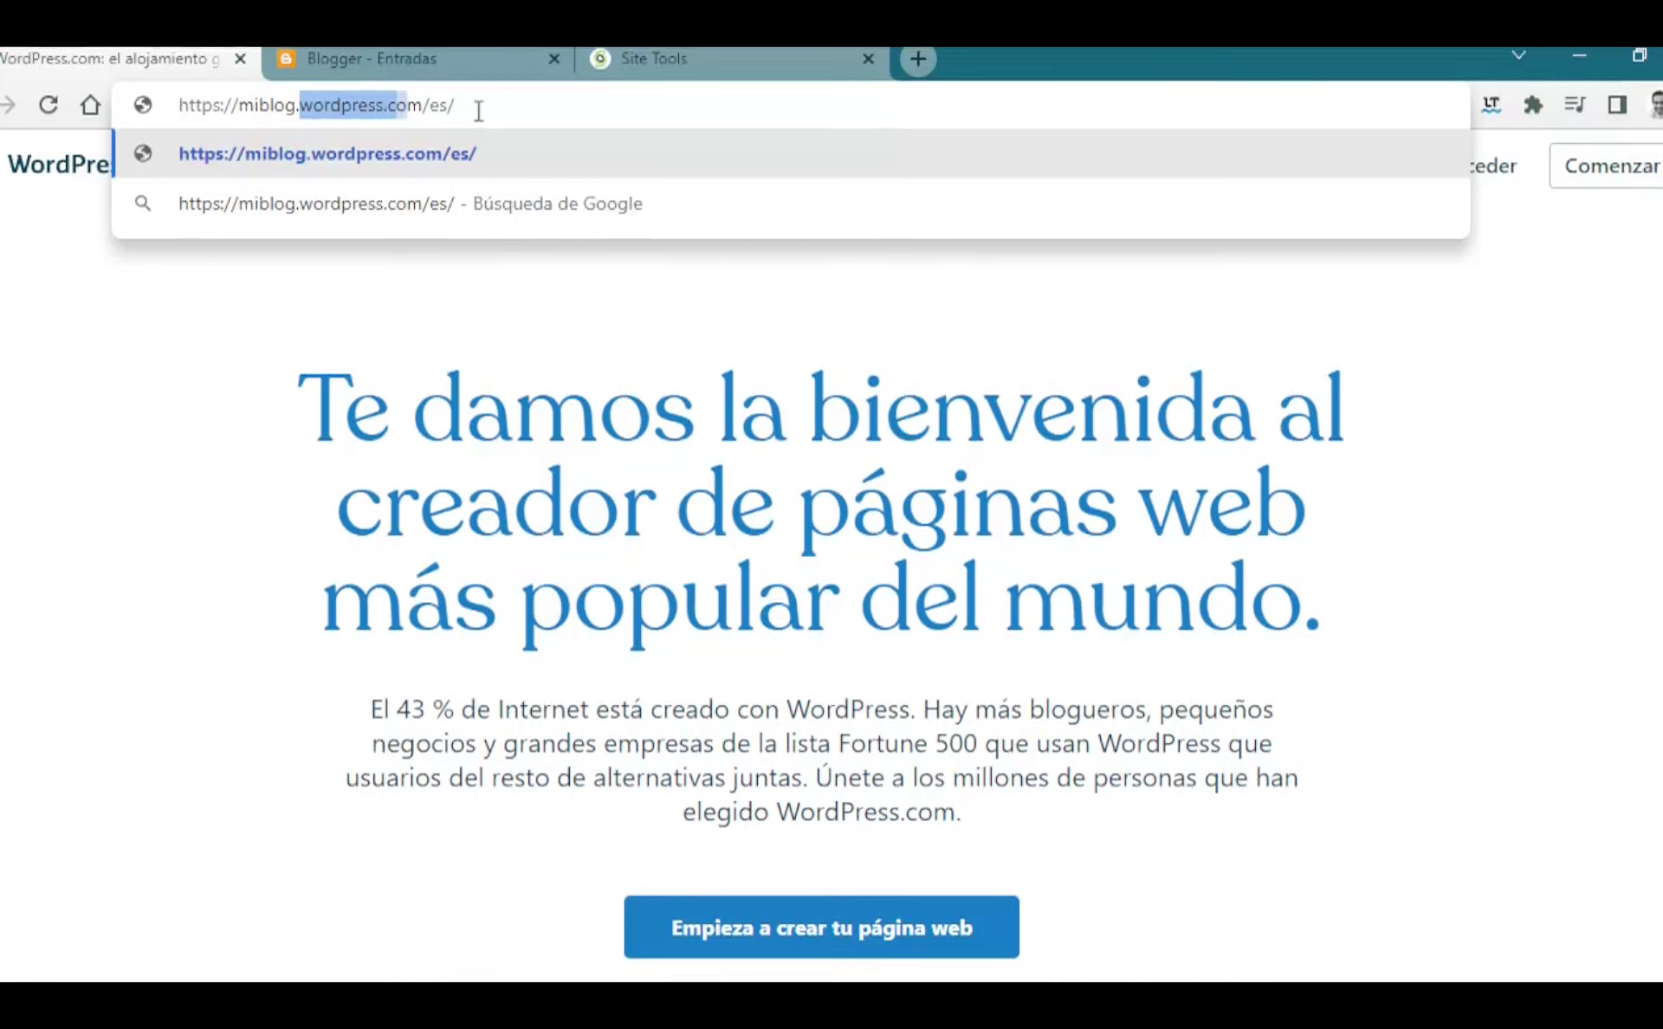
{"action": "key", "text": "shift+Right"}
{"action": "key", "text": "Left"}
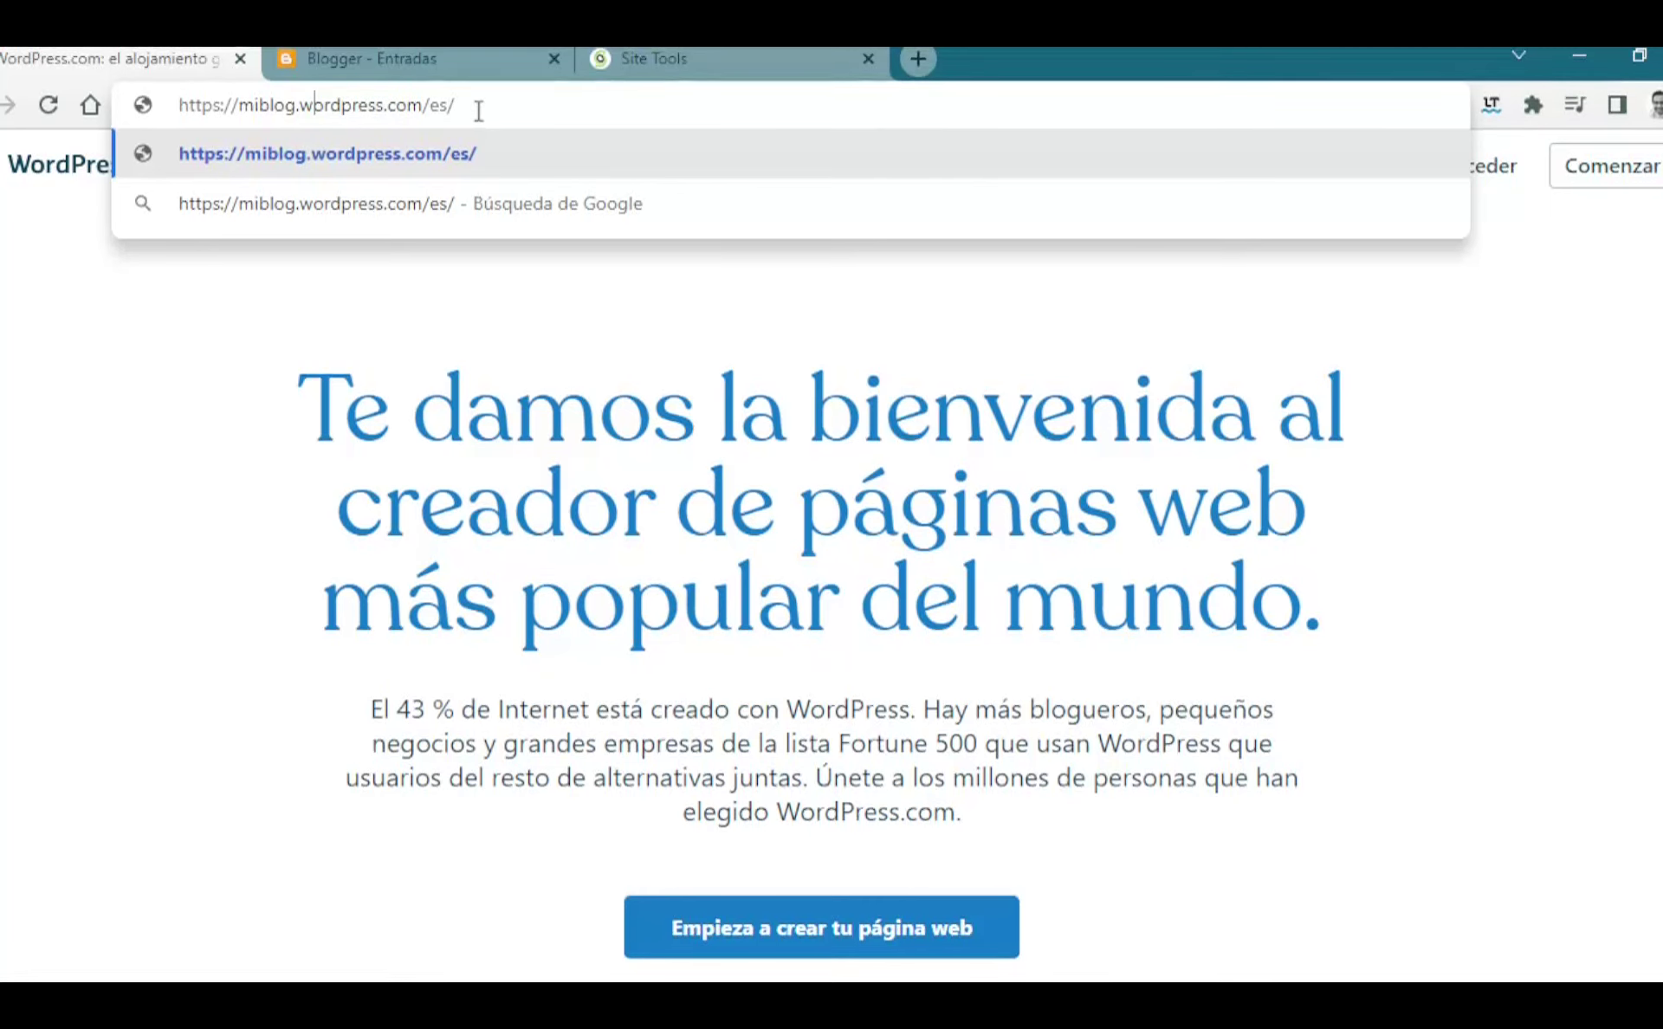
Step: Remove the "miblog." subdomain from the address and leave address editing
{"action": "key", "text": "BackSpace"}
{"action": "key", "text": "BackSpace"}
{"action": "key", "text": "BackSpace"}
{"action": "key", "text": "BackSpace"}
{"action": "key", "text": "BackSpace"}
{"action": "key", "text": "BackSpace"}
{"action": "key", "text": "BackSpace"}
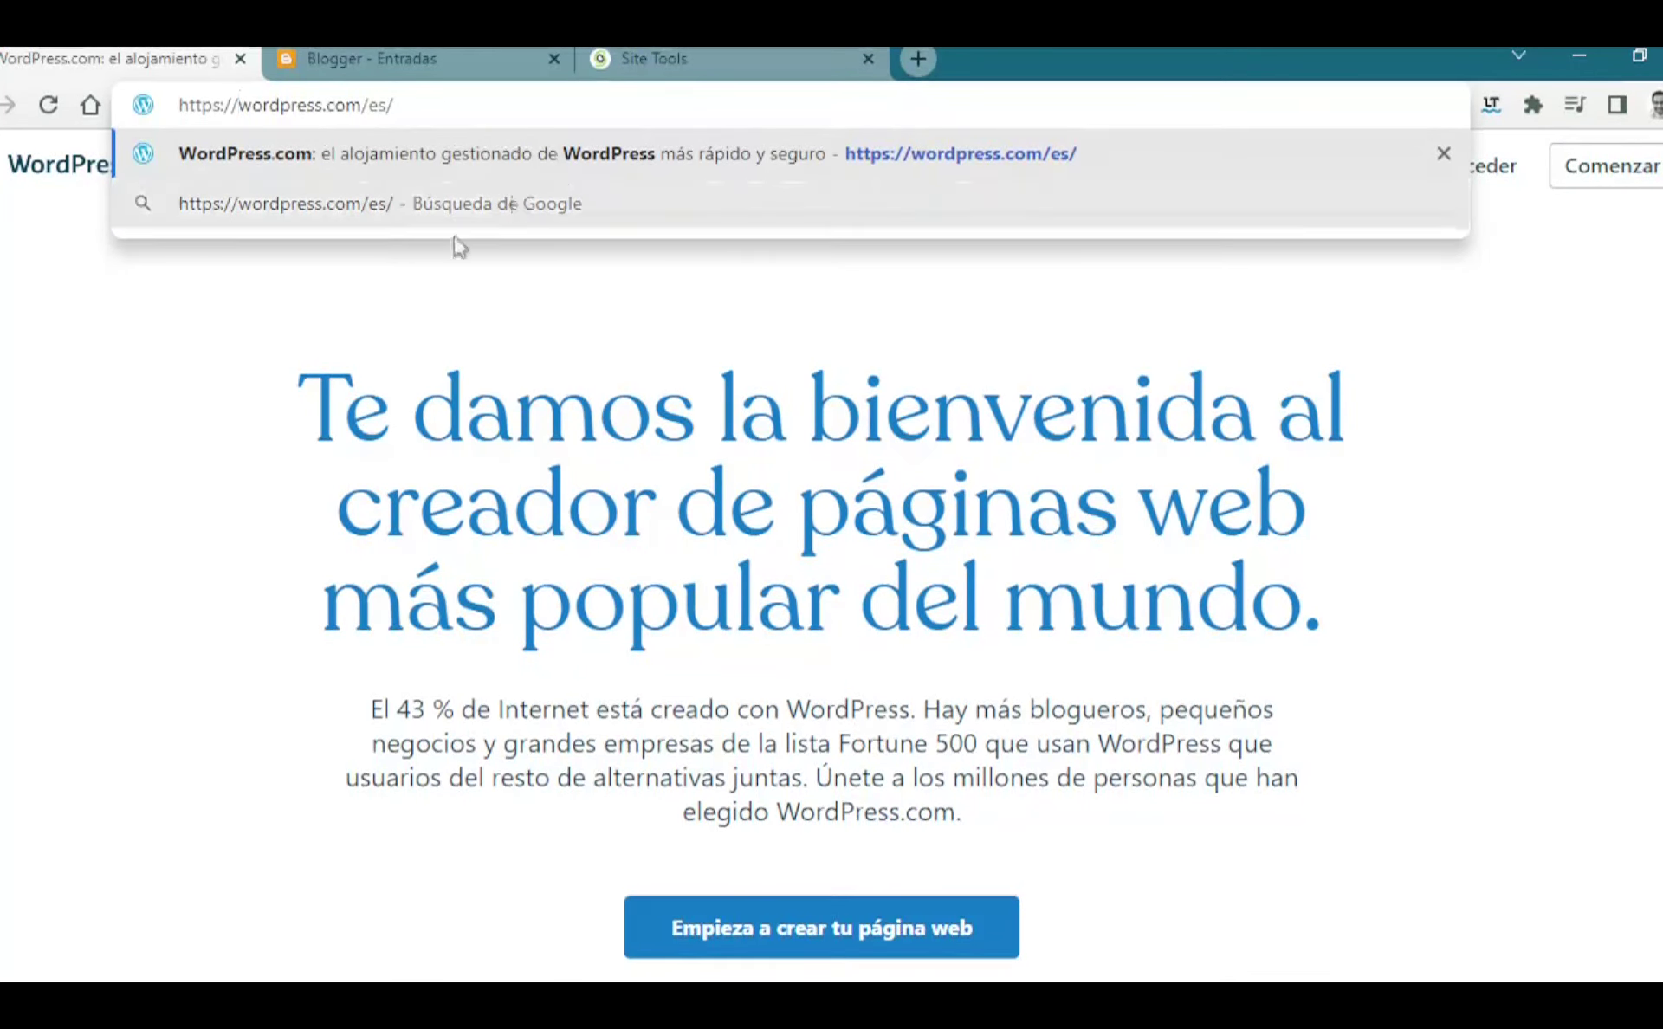
{"action": "left_click", "coordinate": [205, 347]}
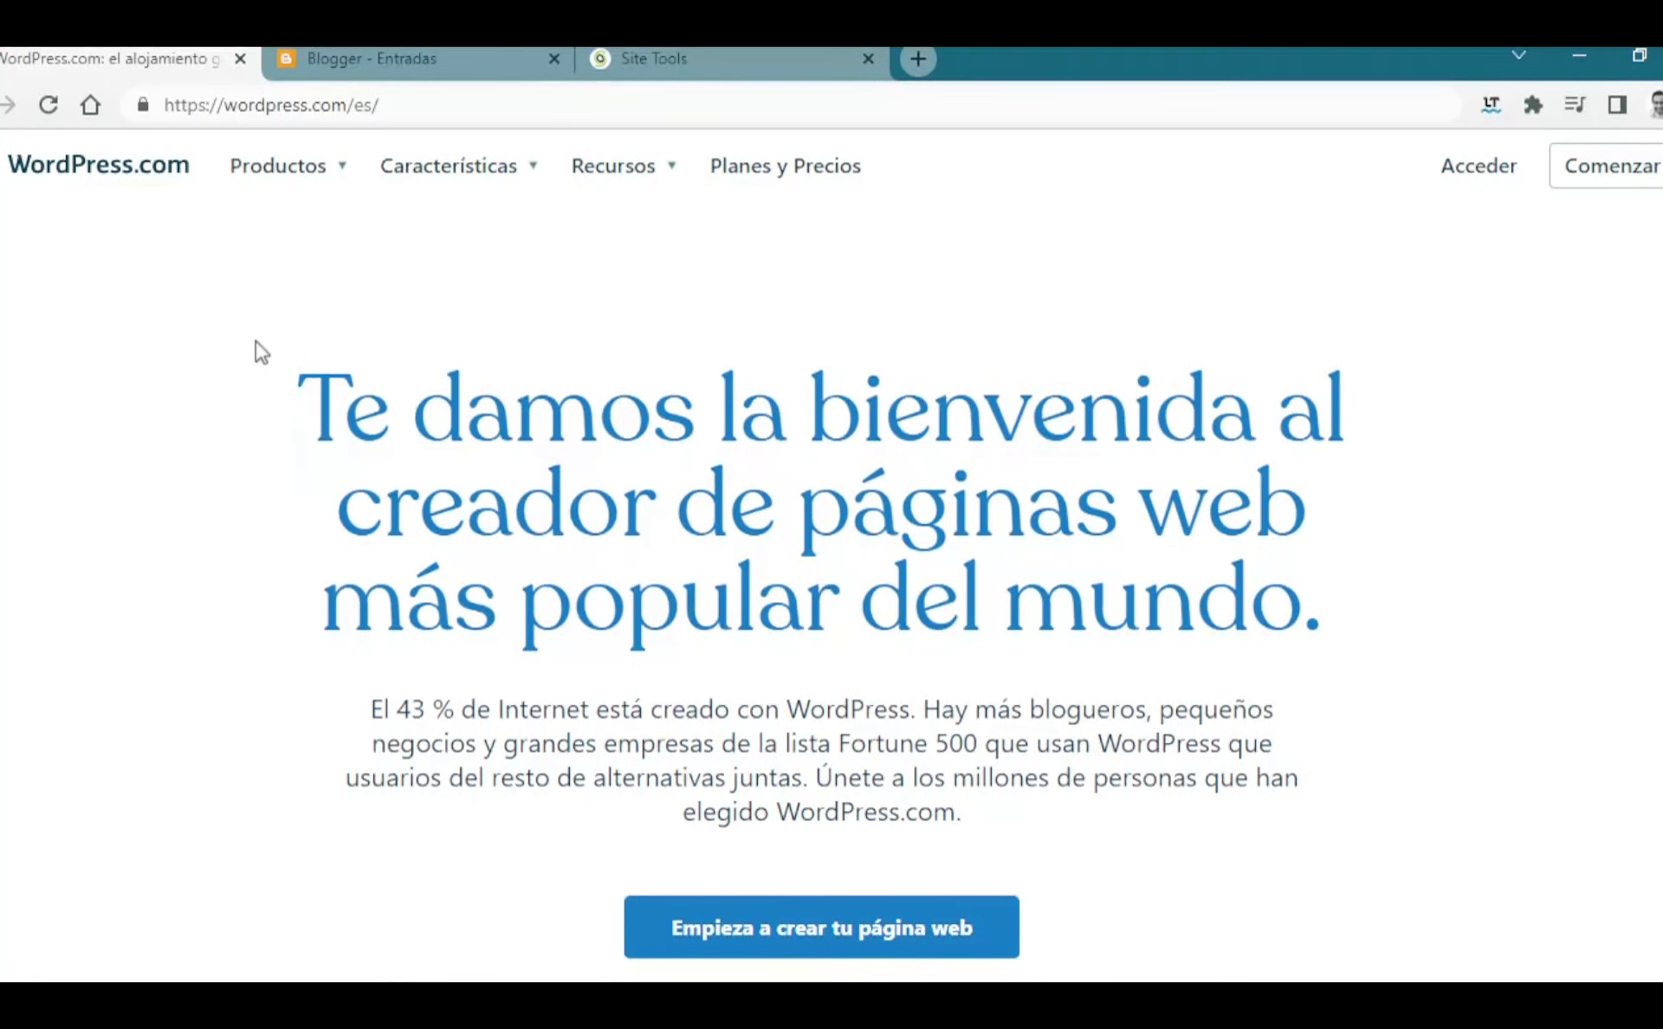
Step: Switch to the Blogger page and replace www with "infotrunks" in its address
{"action": "left_click", "coordinate": [333, 53]}
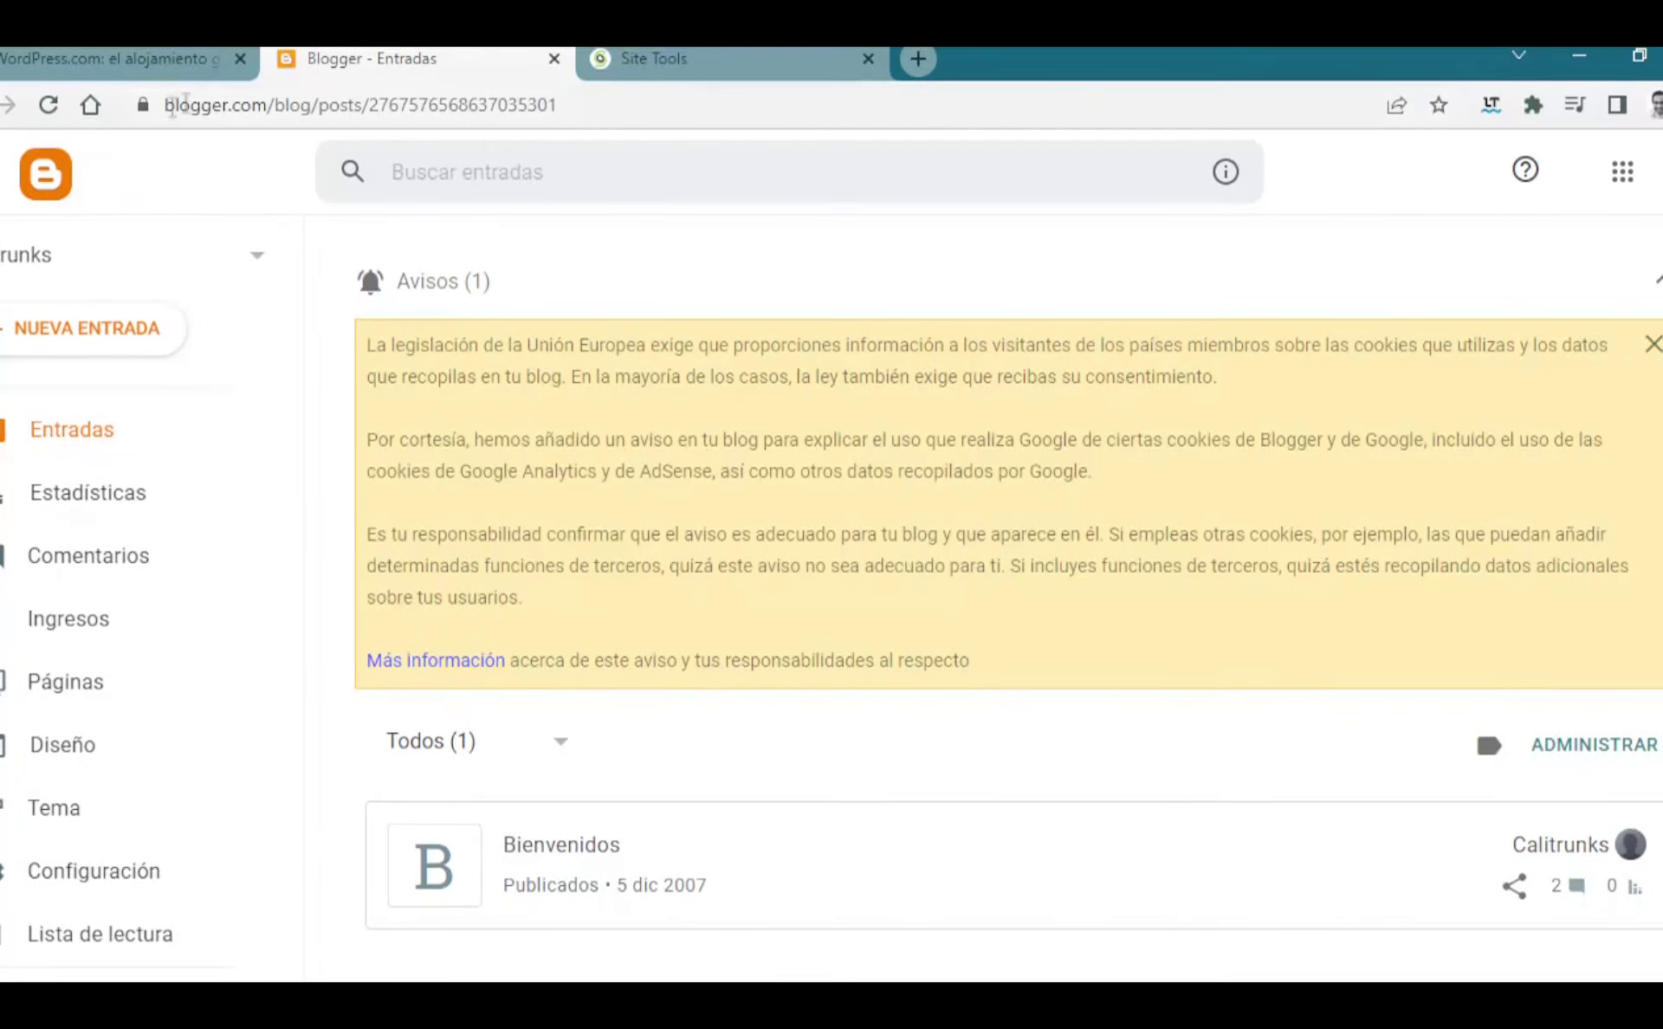
{"action": "left_click", "coordinate": [174, 102]}
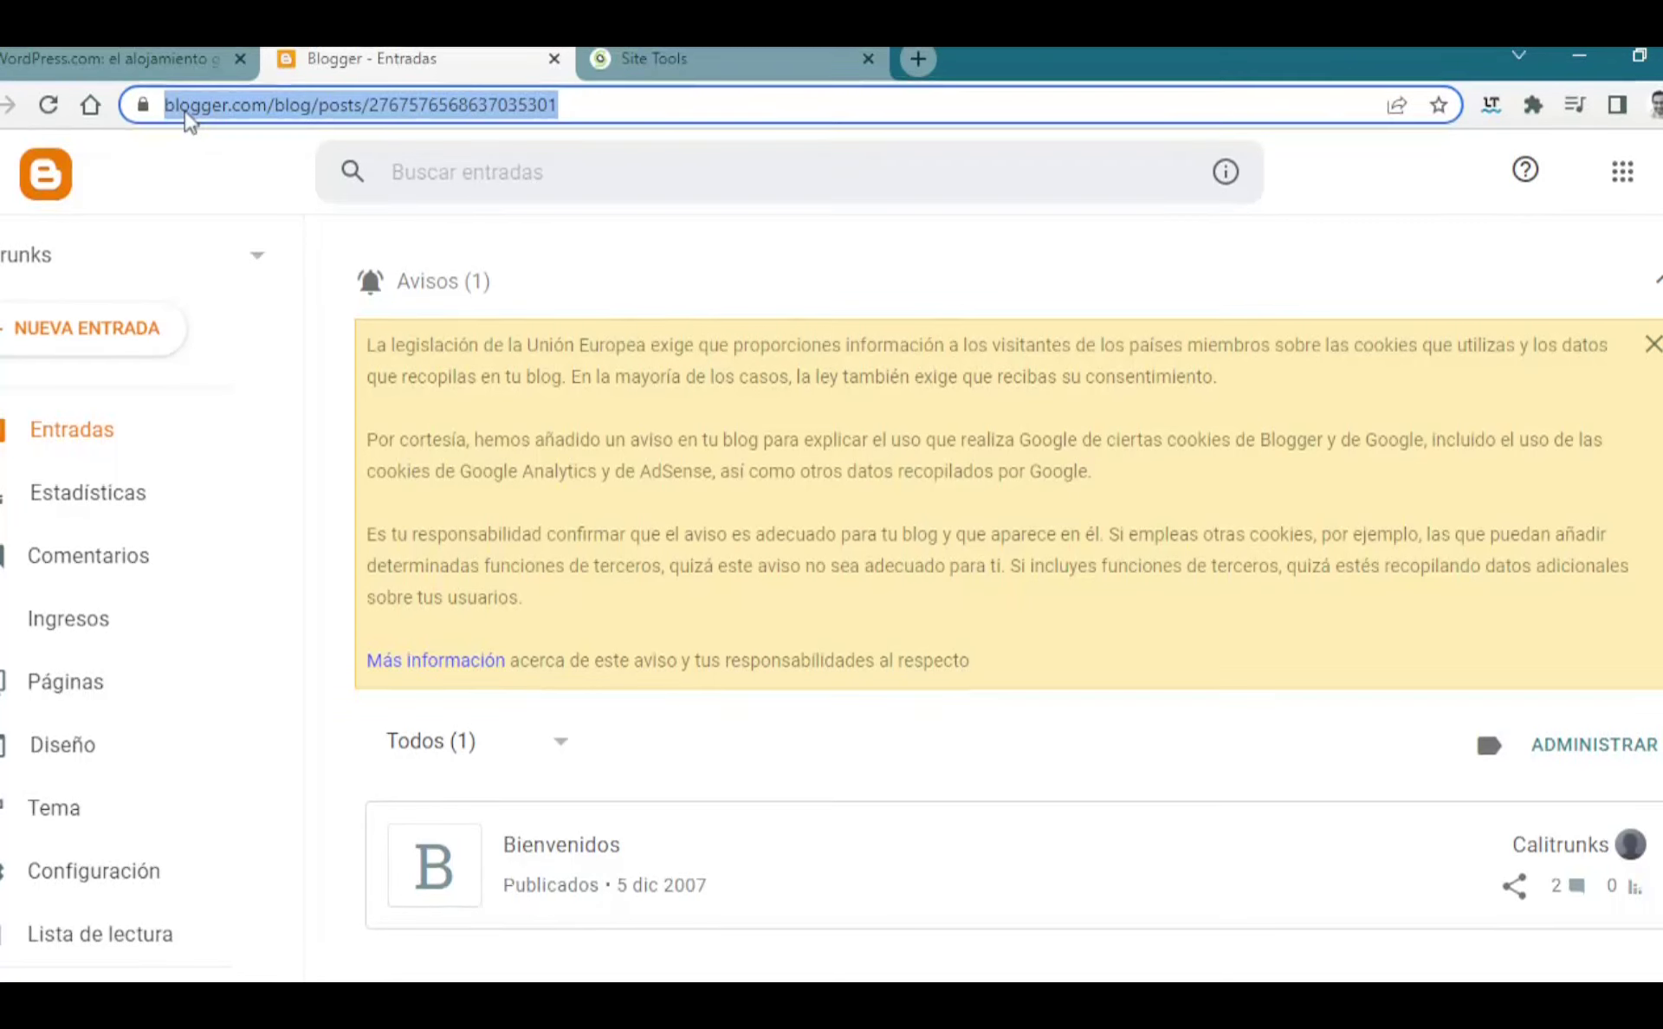
{"action": "left_click", "coordinate": [174, 103]}
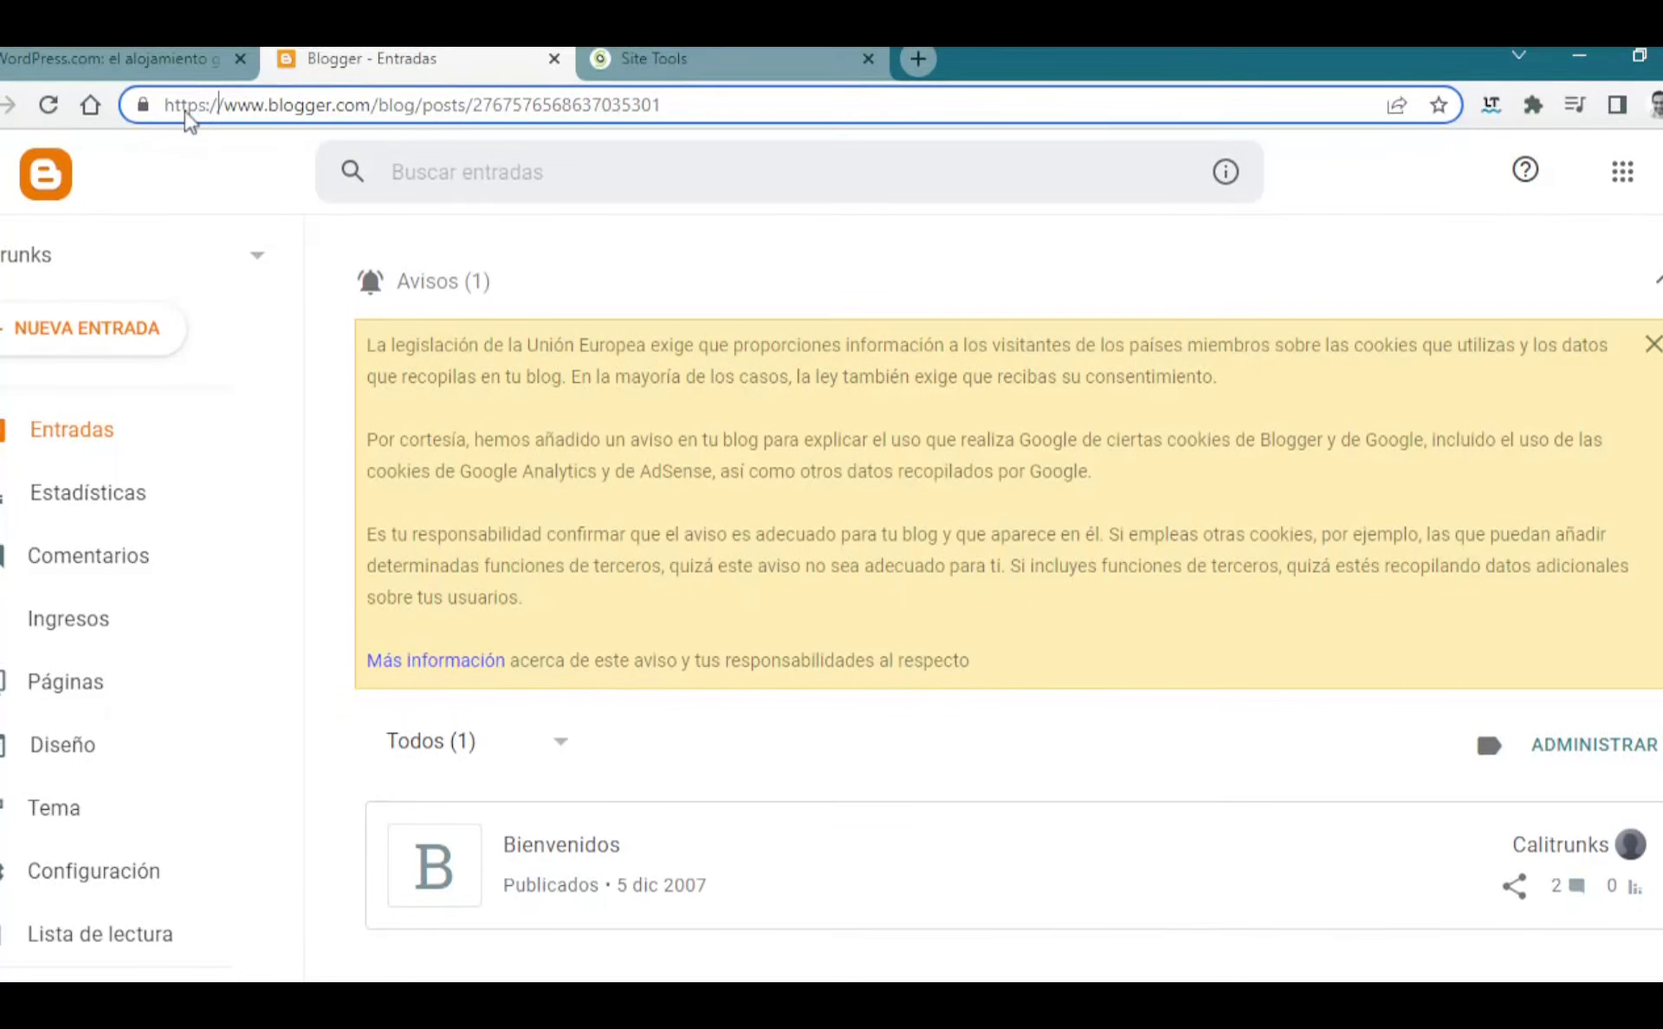
{"action": "key", "text": "shift+Right"}
{"action": "key", "text": "shift+Right"}
{"action": "key", "text": "shift+Right"}
{"action": "key", "text": "shift+Right"}
{"action": "key", "text": "shift+Right"}
{"action": "key", "text": "shift+Left"}
{"action": "key", "text": "shift+Left"}
{"action": "type", "text": "infotru"}
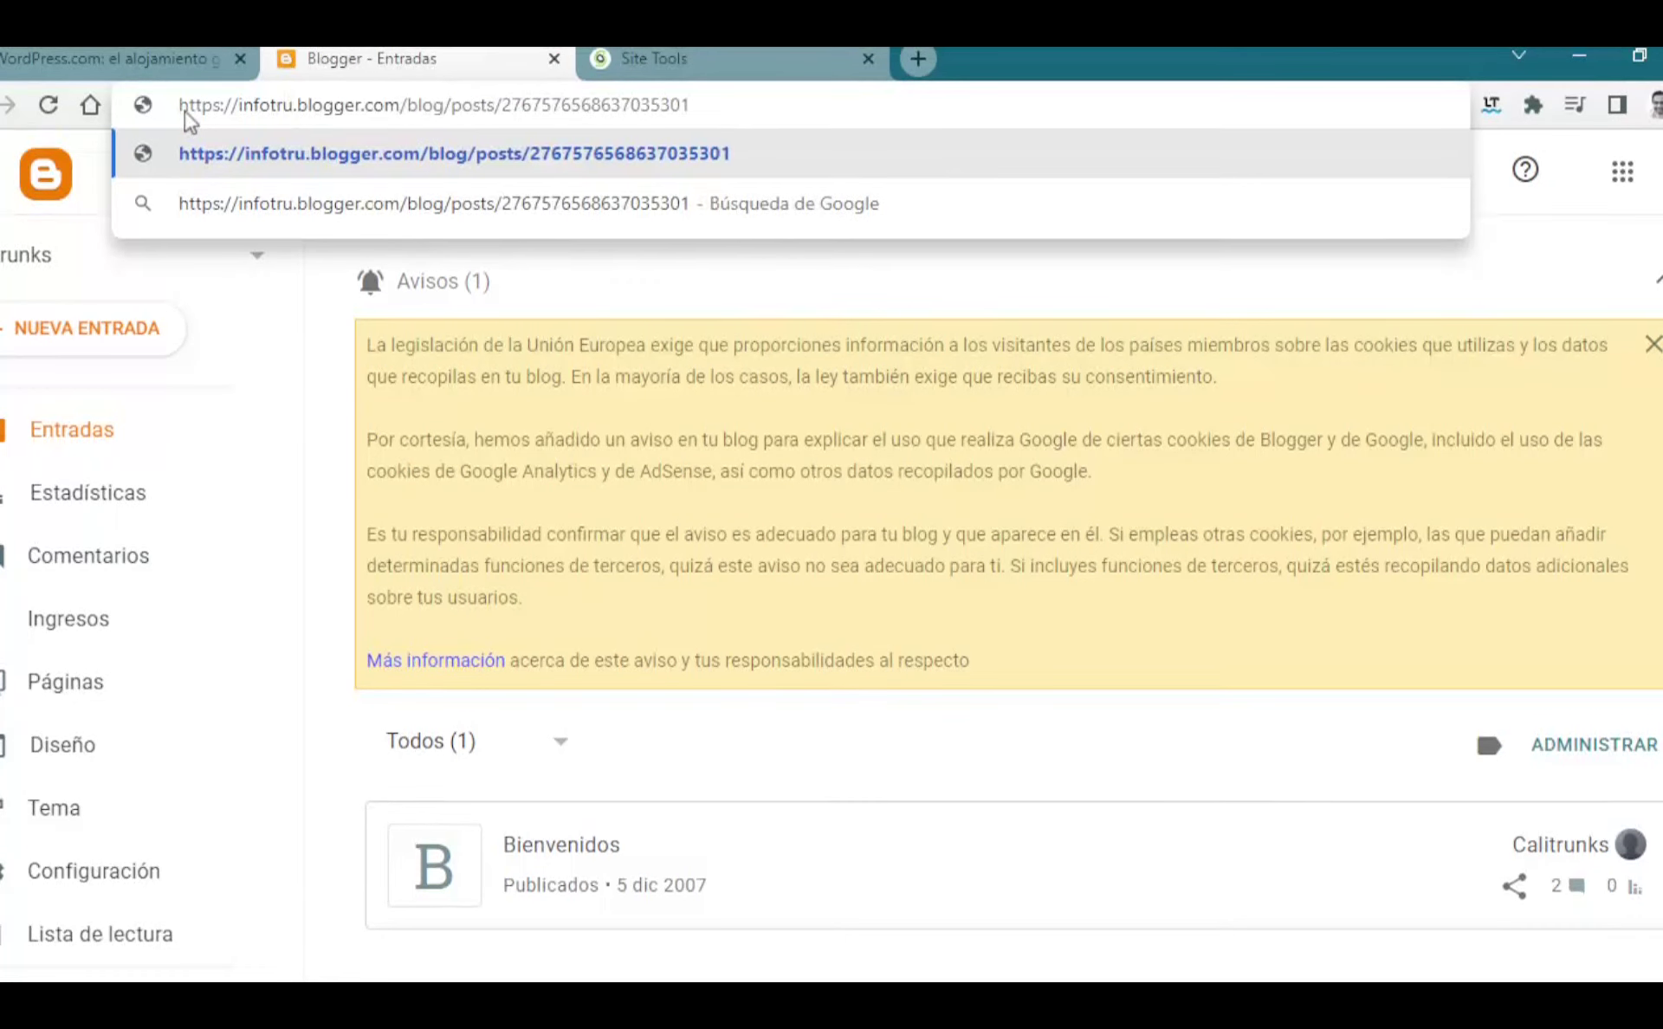
{"action": "type", "text": "nks"}
Step: Delete the path after the domain and try to load infotrunks.blogger.com
{"action": "key", "text": "BackSpace"}
{"action": "key", "text": "BackSpace"}
{"action": "key", "text": "BackSpace"}
{"action": "key", "text": "BackSpace"}
{"action": "key", "text": "BackSpace"}
{"action": "key", "text": "BackSpace"}
{"action": "key", "text": "BackSpace"}
{"action": "key", "text": "BackSpace"}
{"action": "key", "text": "BackSpace"}
{"action": "key", "text": "BackSpace"}
{"action": "key", "text": "BackSpace"}
{"action": "key", "text": "BackSpace"}
{"action": "key", "text": "BackSpace"}
{"action": "key", "text": "BackSpace"}
{"action": "key", "text": "BackSpace"}
{"action": "key", "text": "BackSpace"}
{"action": "key", "text": "BackSpace"}
{"action": "key", "text": "BackSpace"}
{"action": "key", "text": "BackSpace"}
{"action": "key", "text": "BackSpace"}
{"action": "key", "text": "BackSpace"}
{"action": "key", "text": "Return"}
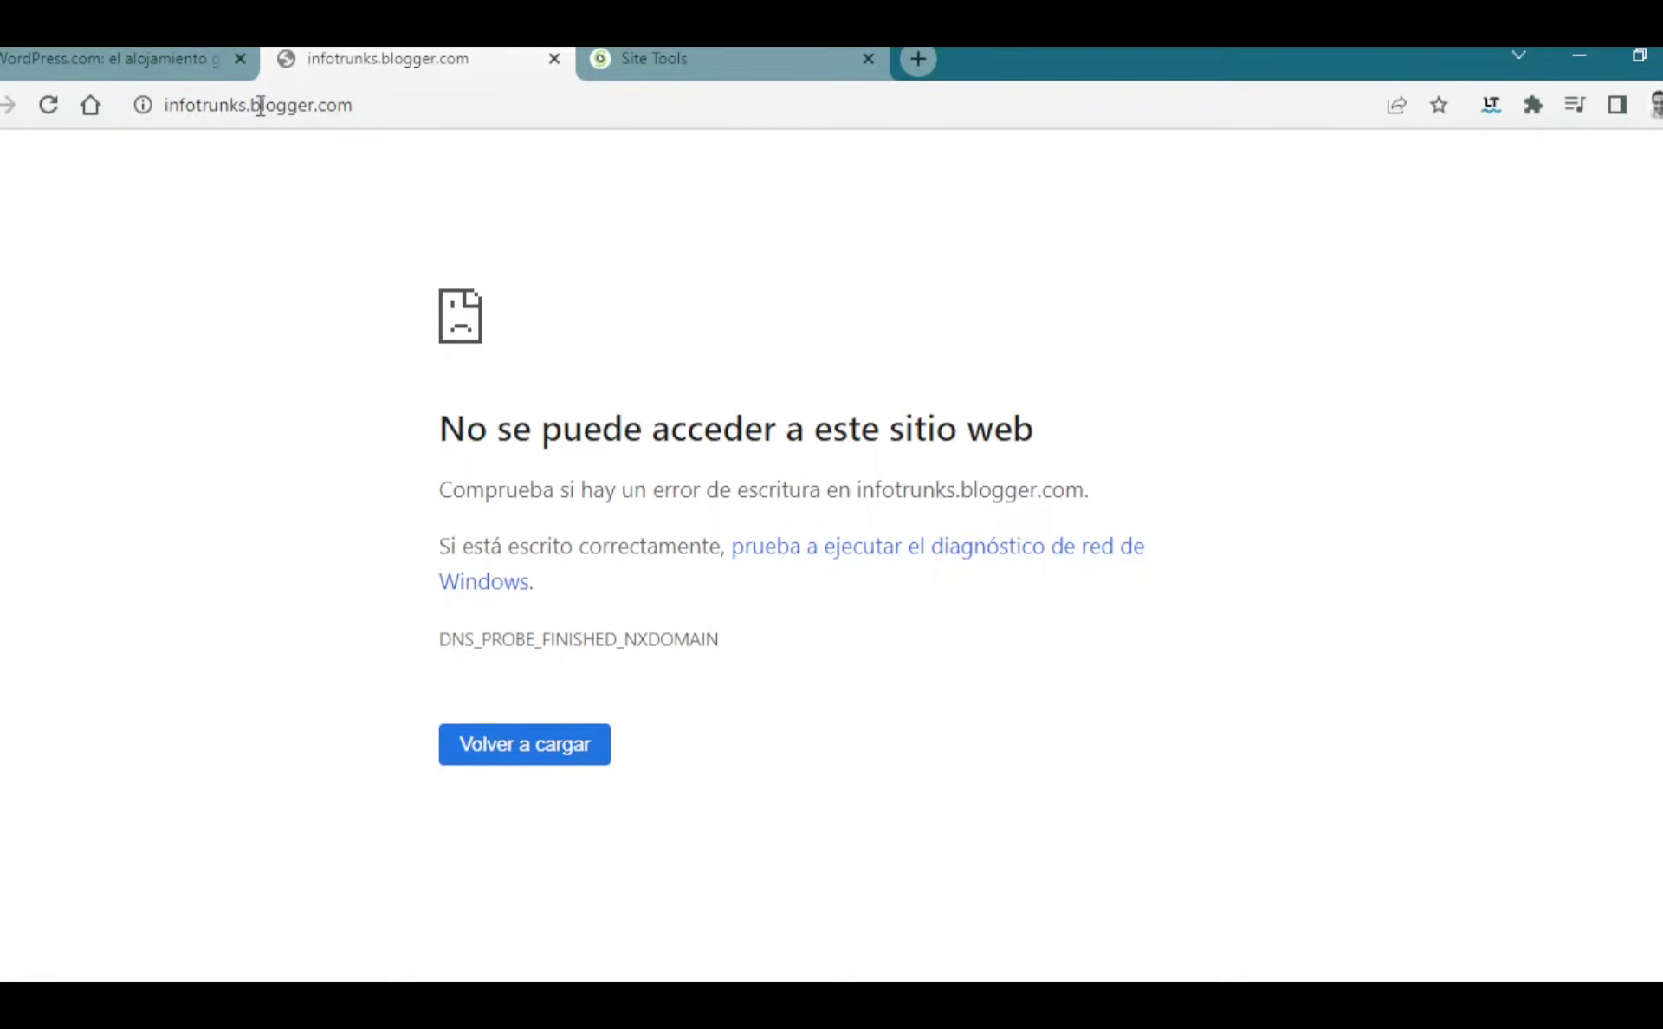
{"action": "key", "text": "F5"}
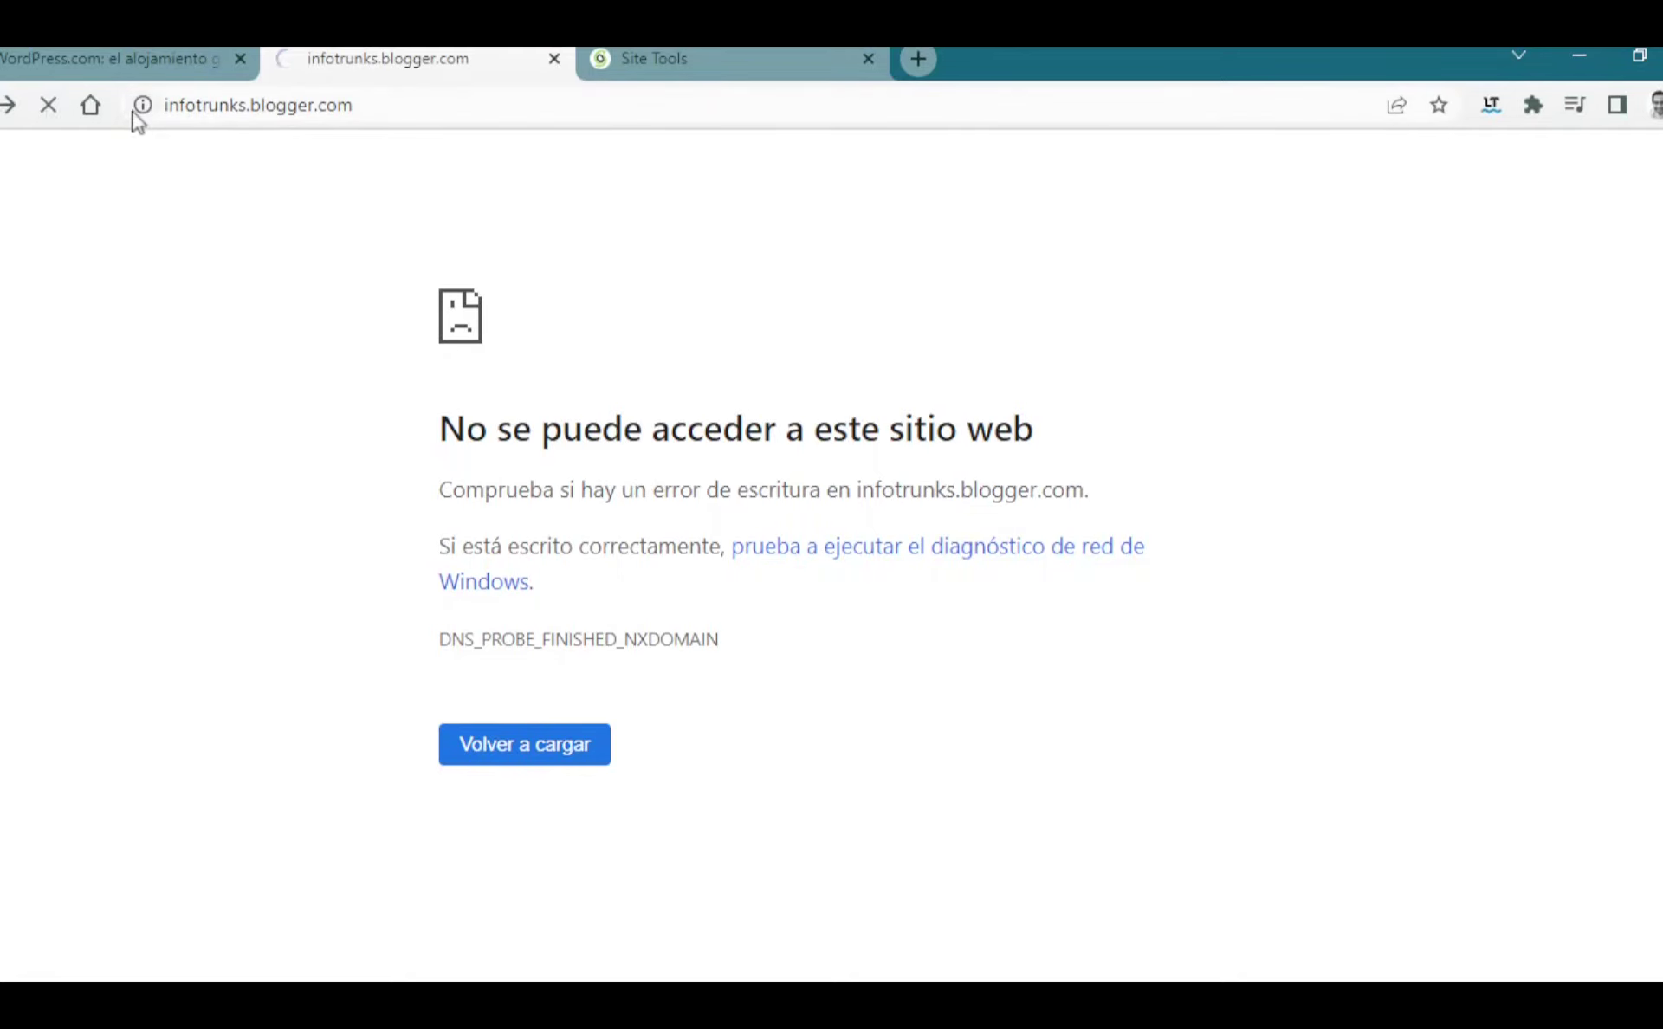
Step: Look through the list of Google apps for Blogger and close the list
{"action": "left_click", "coordinate": [1622, 170]}
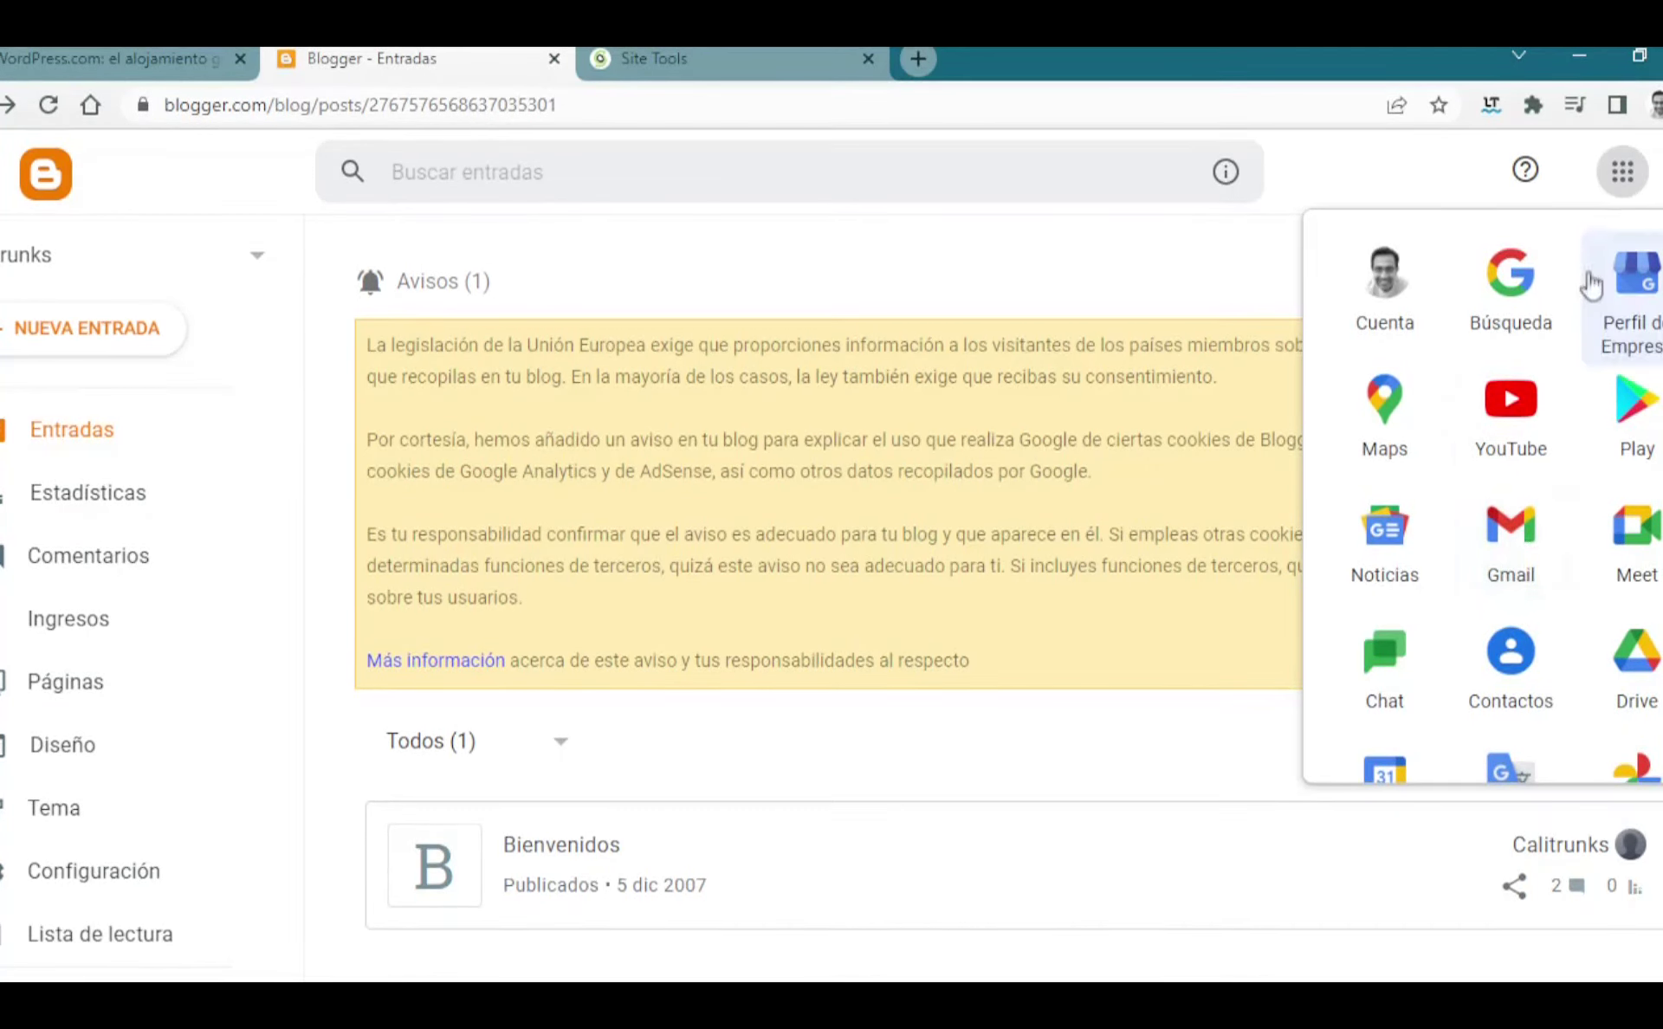
{"action": "scroll", "coordinate": [1540, 351], "scroll_direction": "down", "scroll_amount": 5}
{"action": "scroll", "coordinate": [1547, 351], "scroll_direction": "down", "scroll_amount": 2}
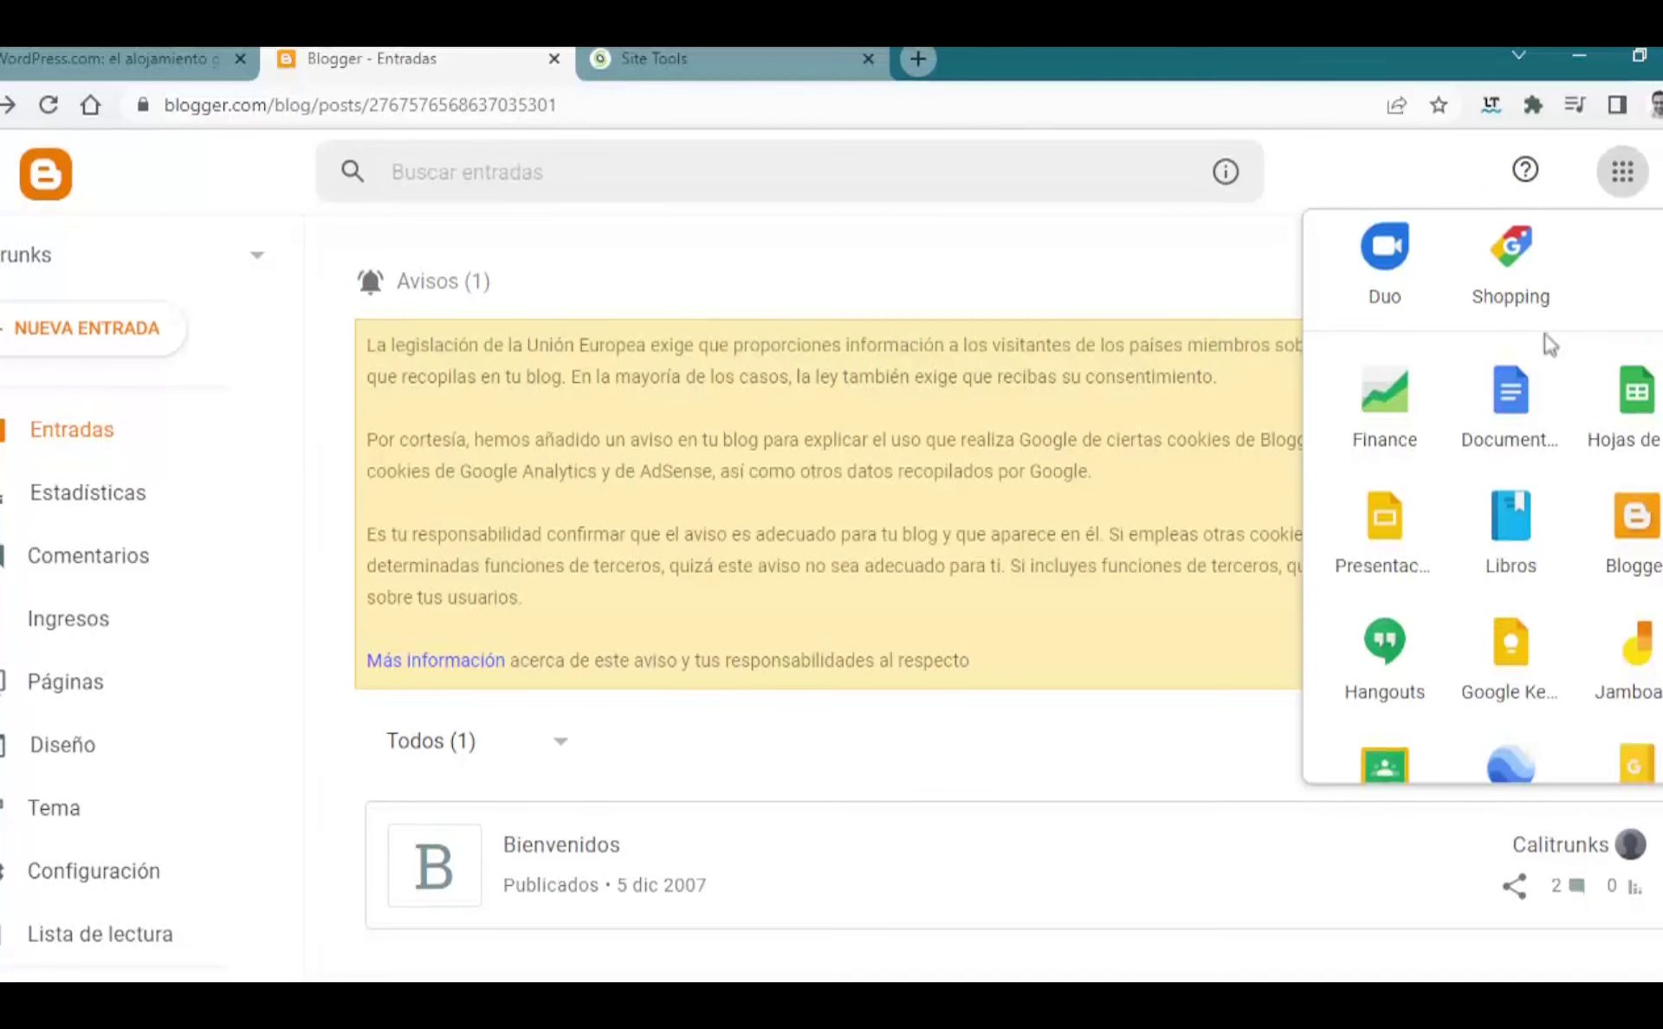
{"action": "left_click", "coordinate": [1330, 174]}
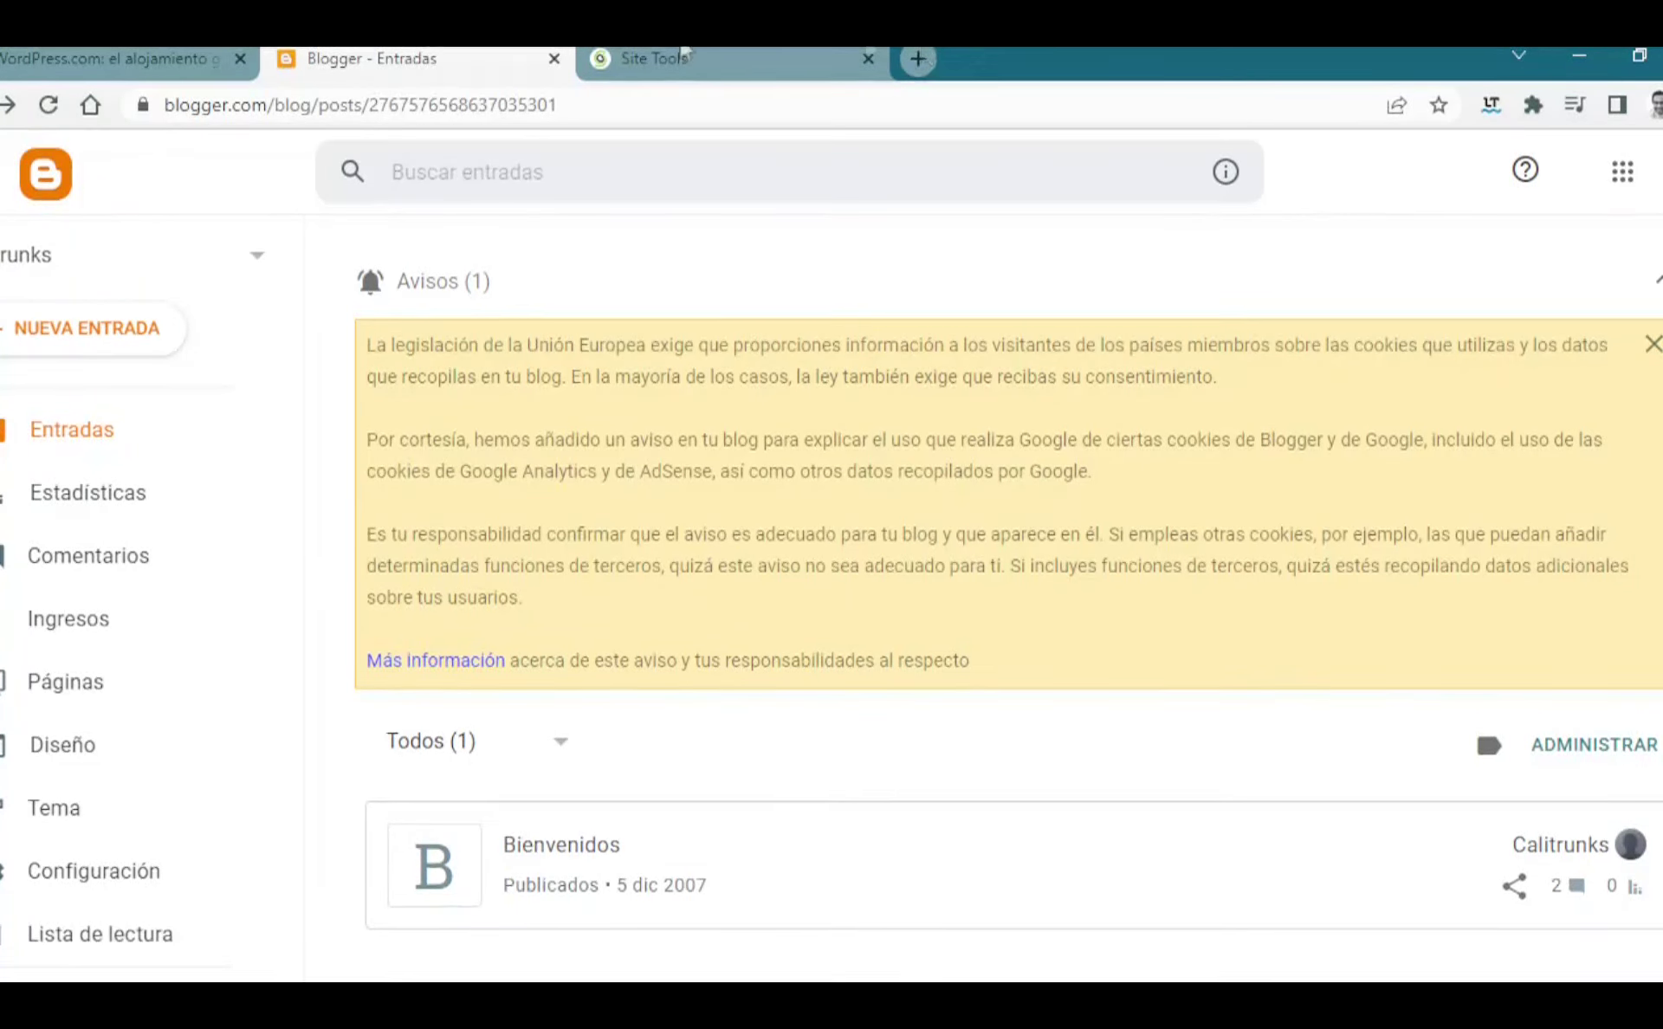
Step: Create a new blog post in Blogger and return to the post list without adding a title or content
{"action": "left_click", "coordinate": [81, 53]}
{"action": "left_click", "coordinate": [334, 54]}
{"action": "left_click", "coordinate": [86, 331]}
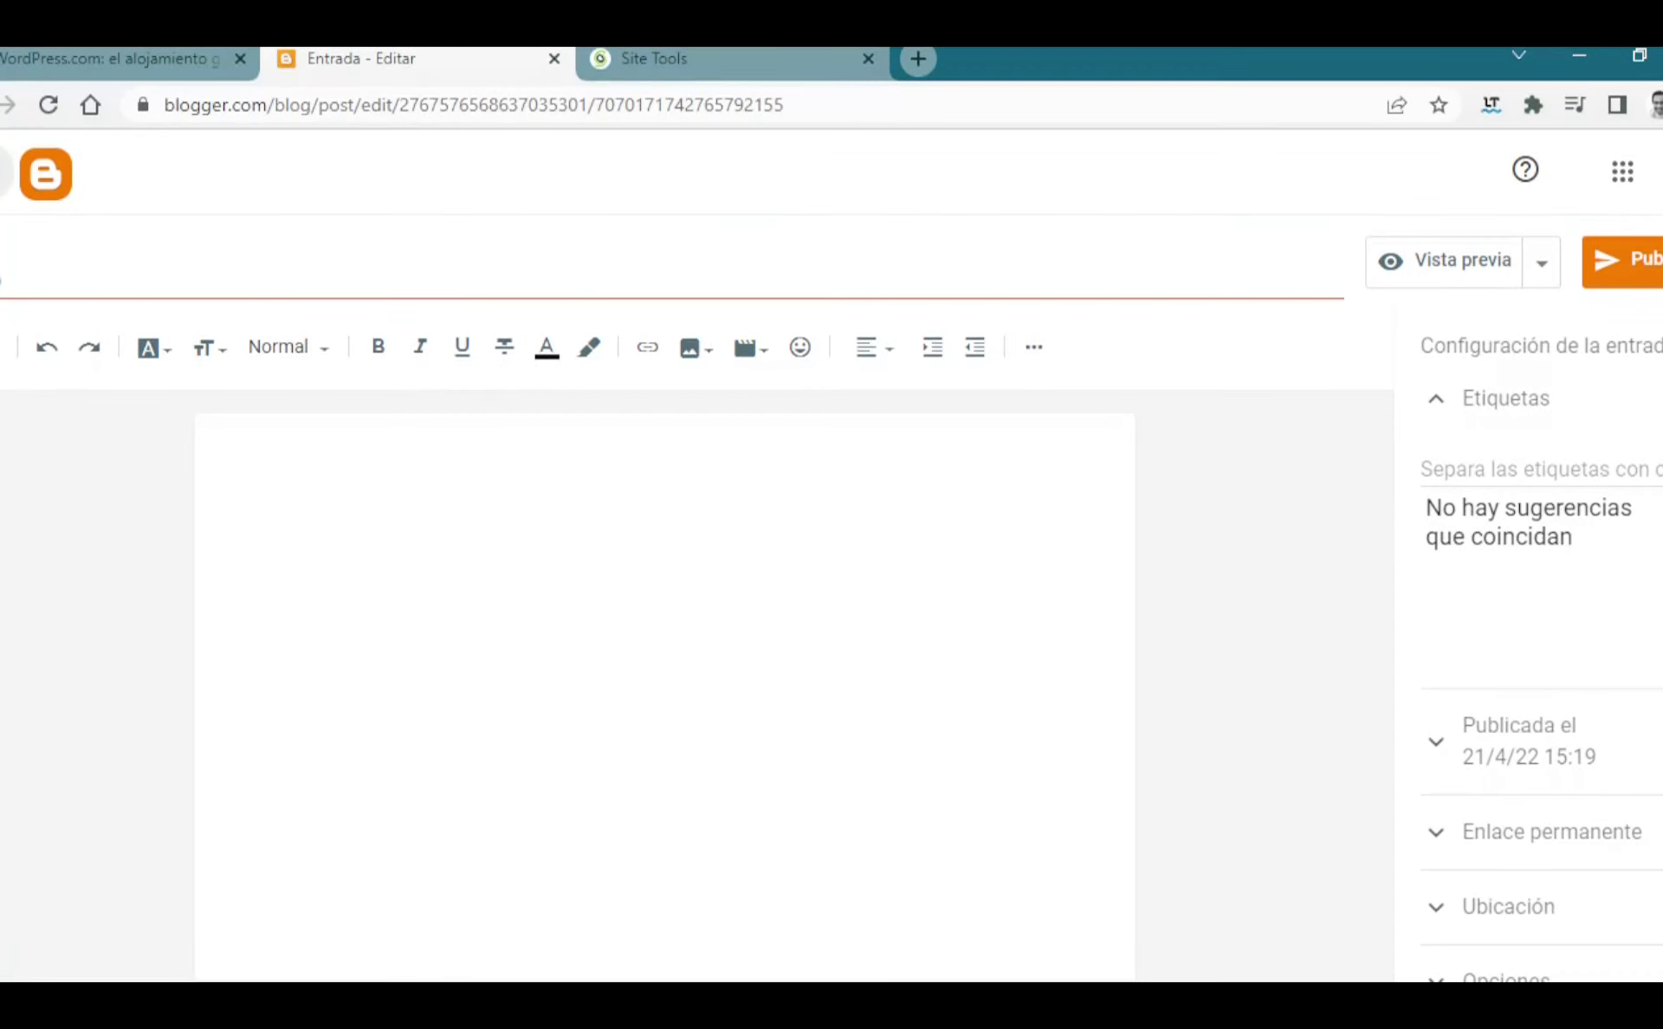
{"action": "left_click", "coordinate": [6, 172]}
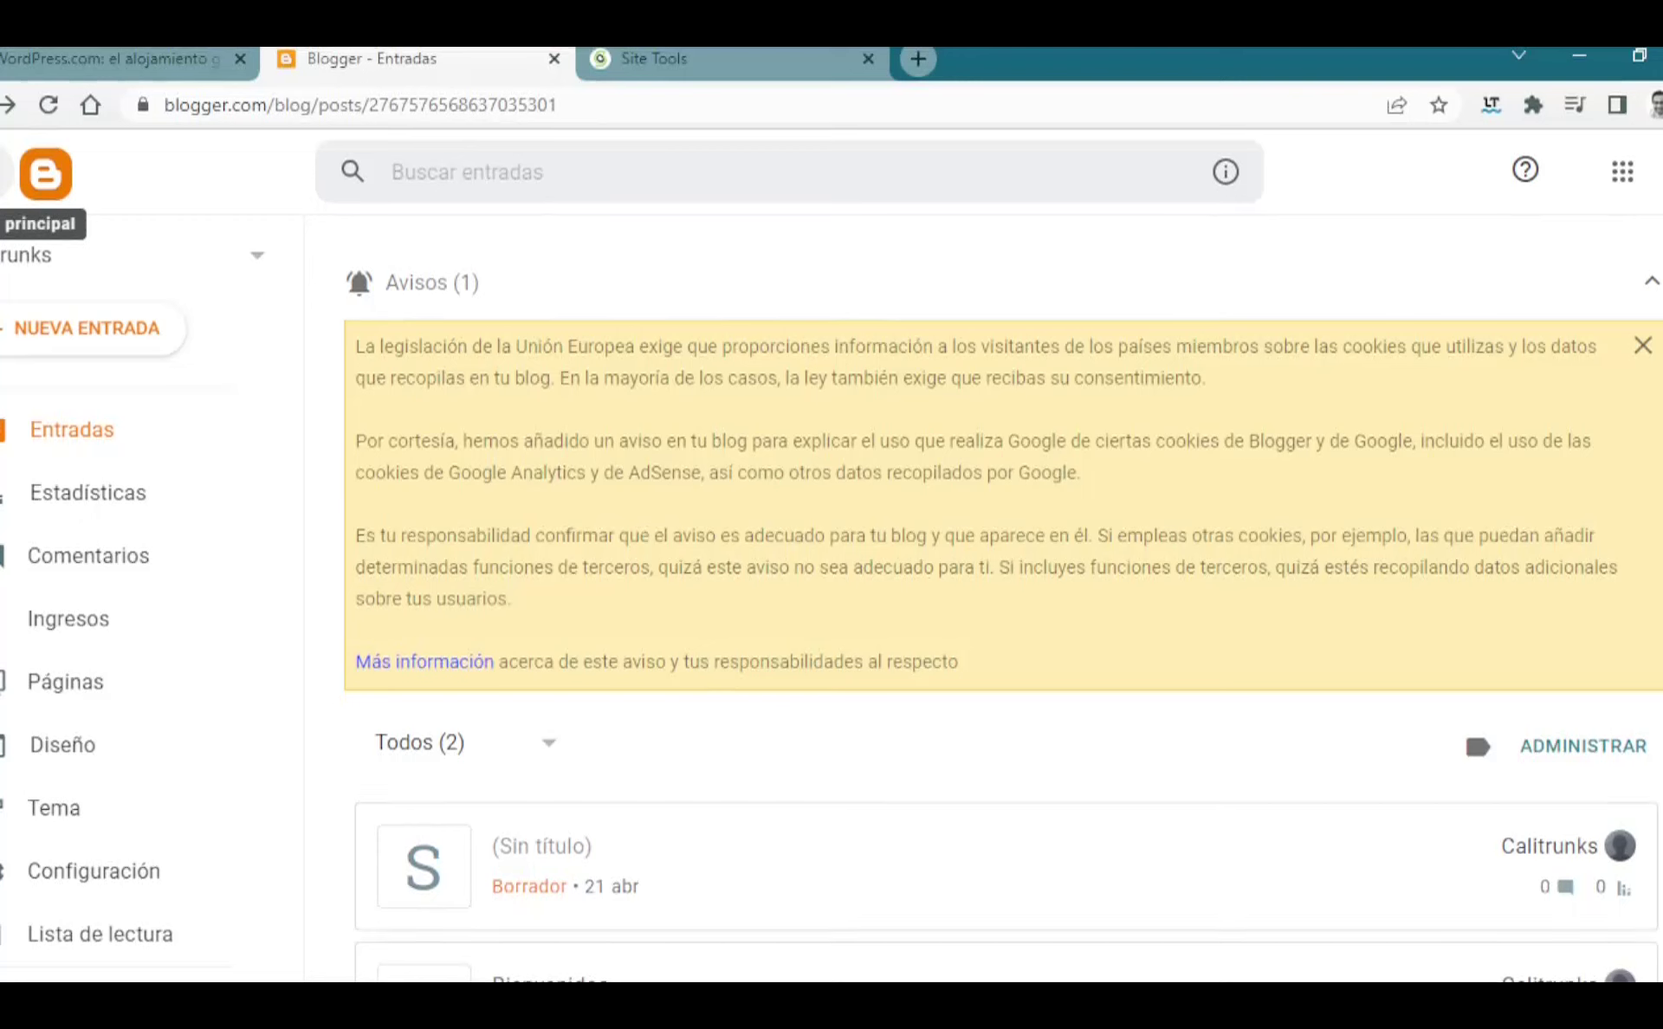
Step: Open the WordPress.com plans and pricing page and compare the free and Pro hosting plans
{"action": "left_click", "coordinate": [764, 58]}
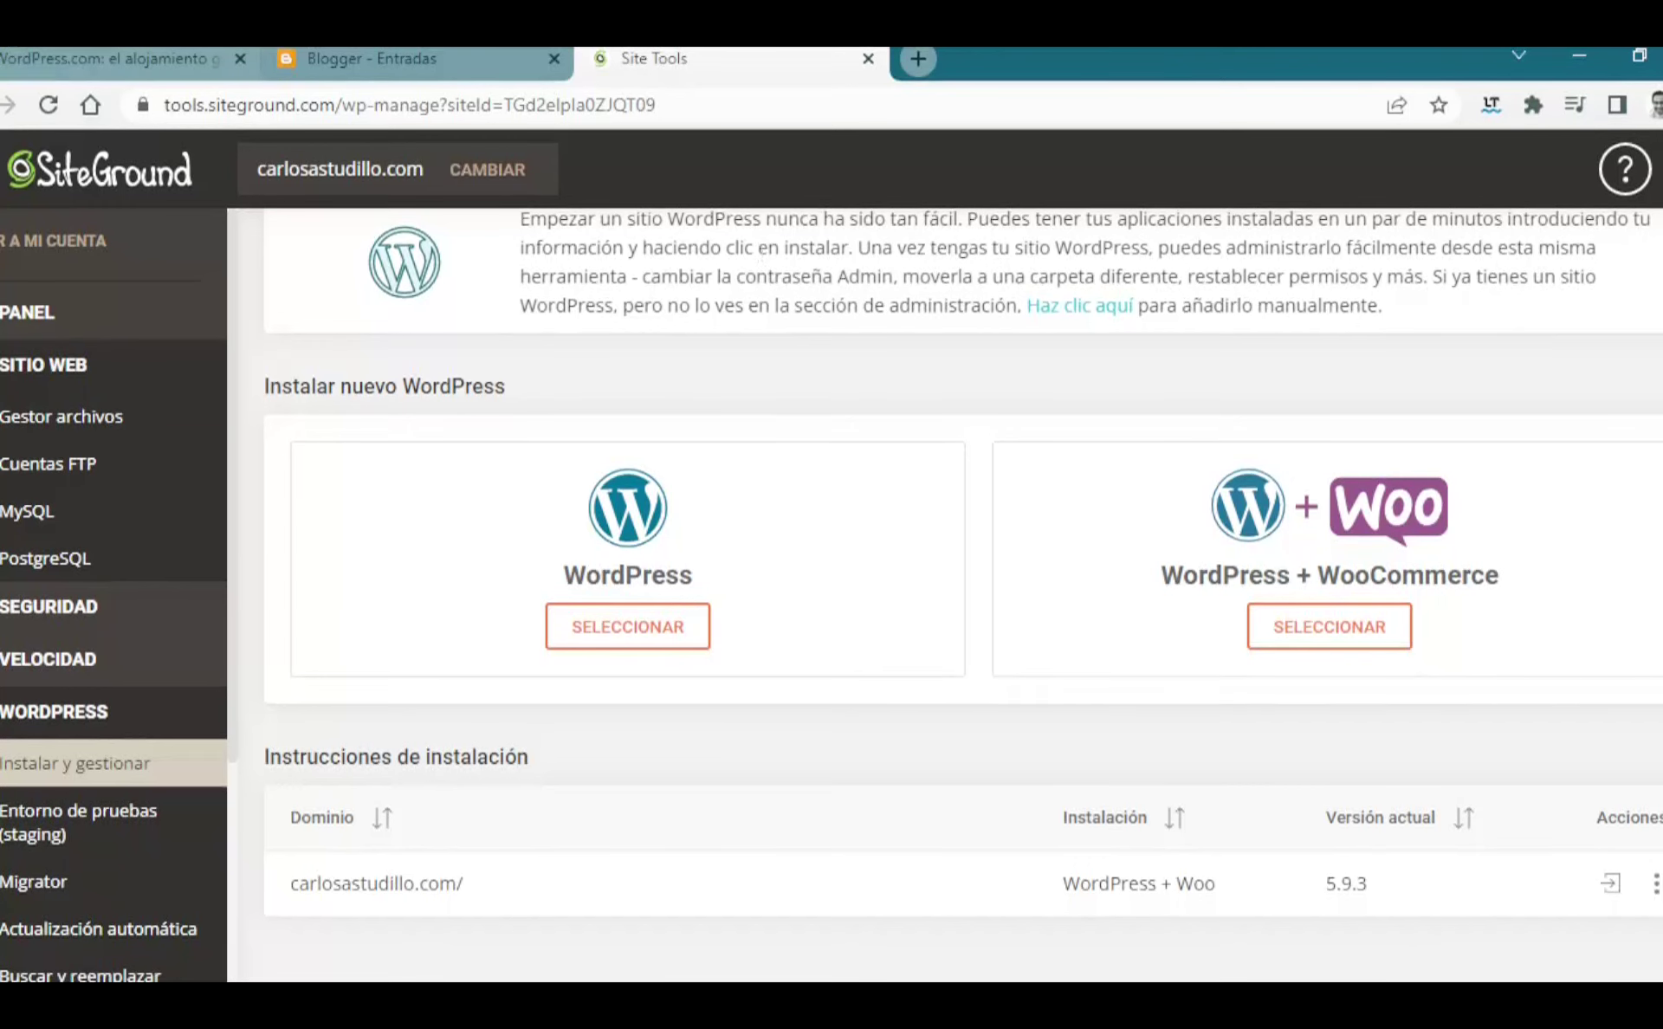
{"action": "left_click", "coordinate": [109, 58]}
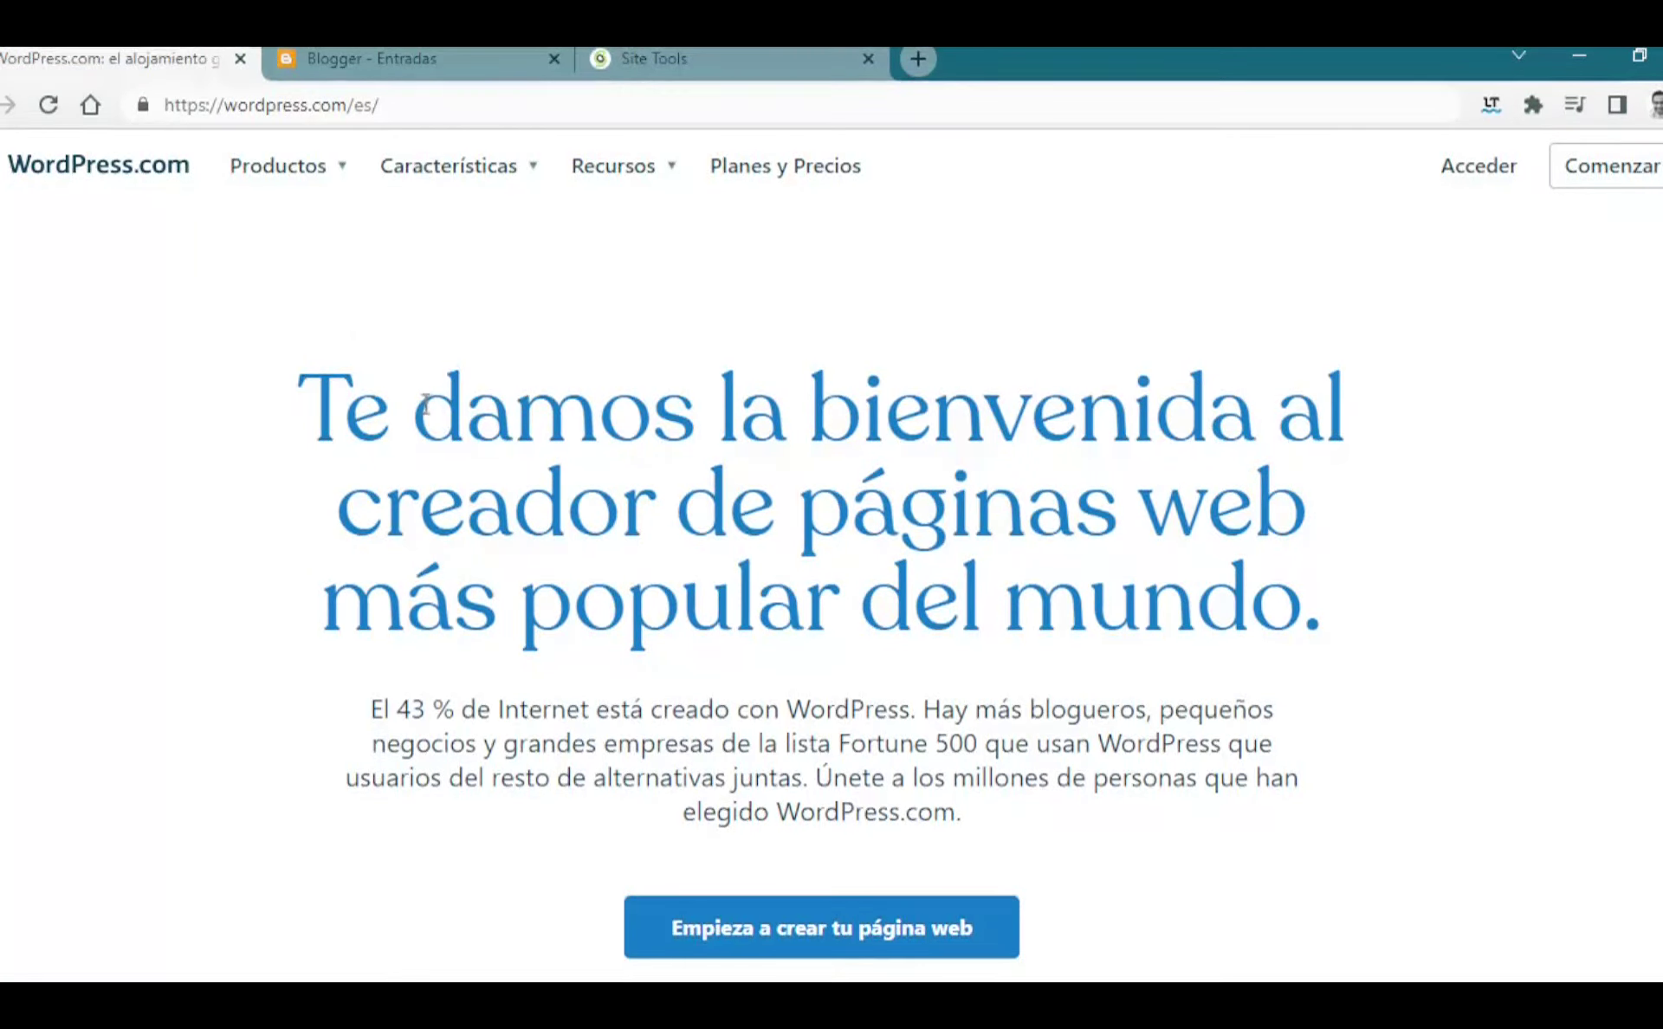
{"action": "left_click", "coordinate": [775, 171]}
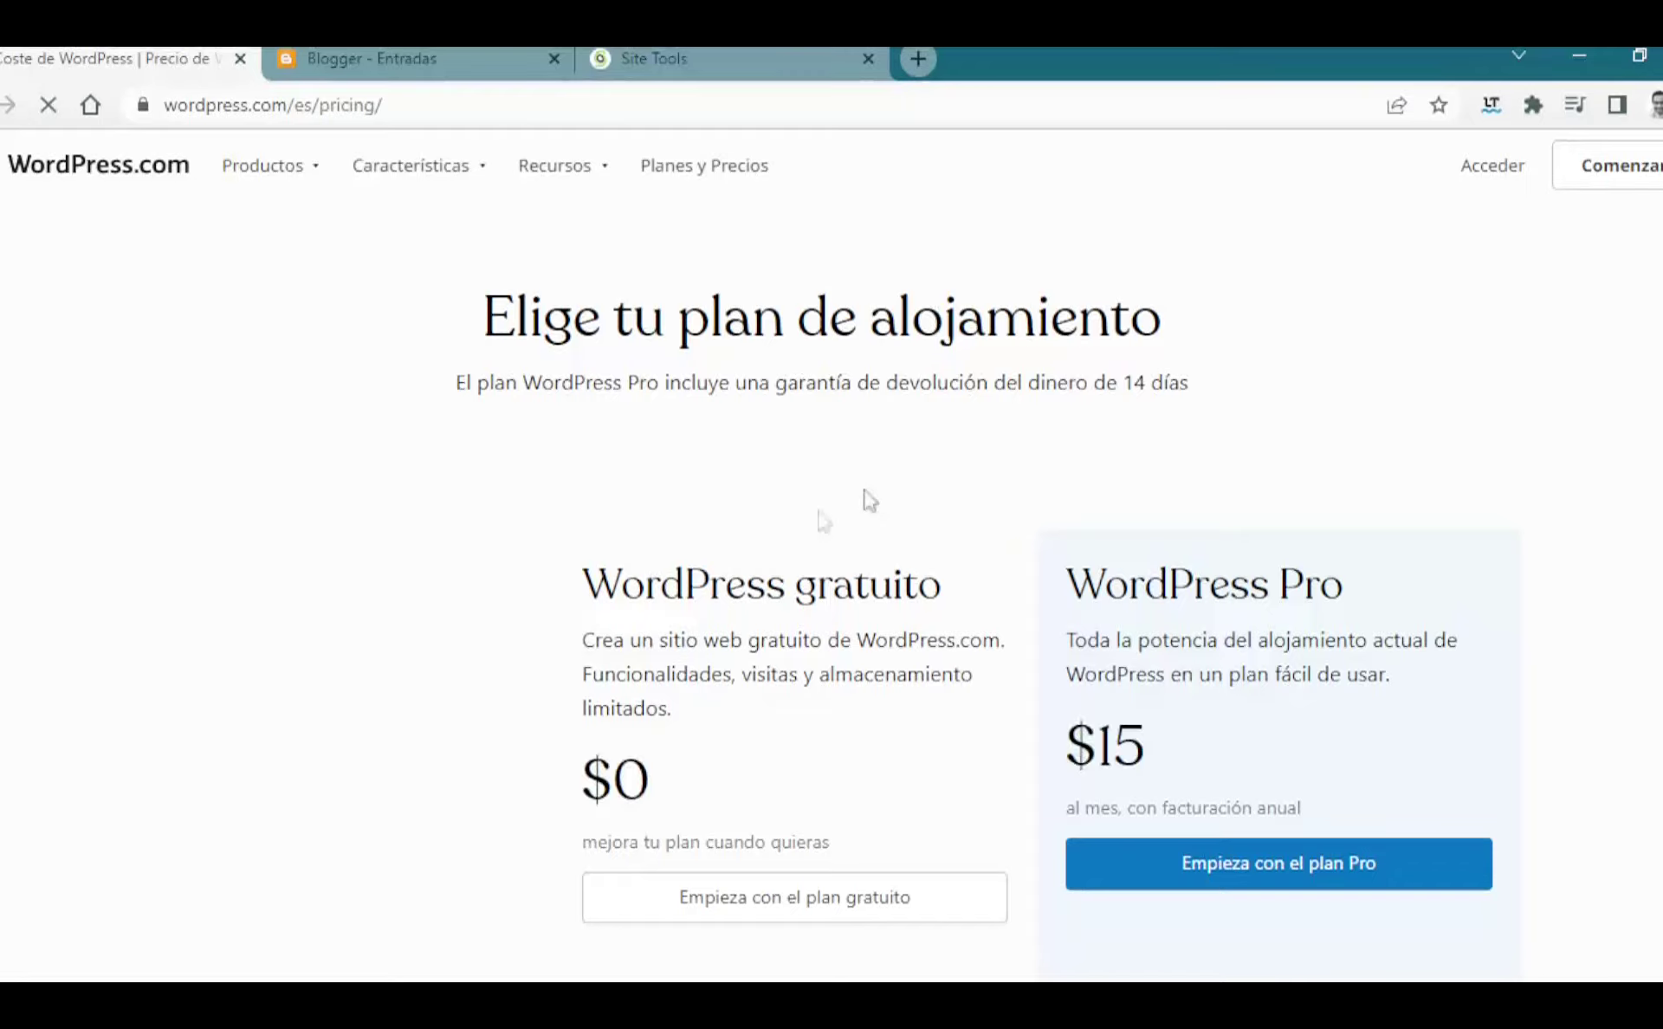
{"action": "scroll", "coordinate": [854, 586], "scroll_direction": "down", "scroll_amount": 2}
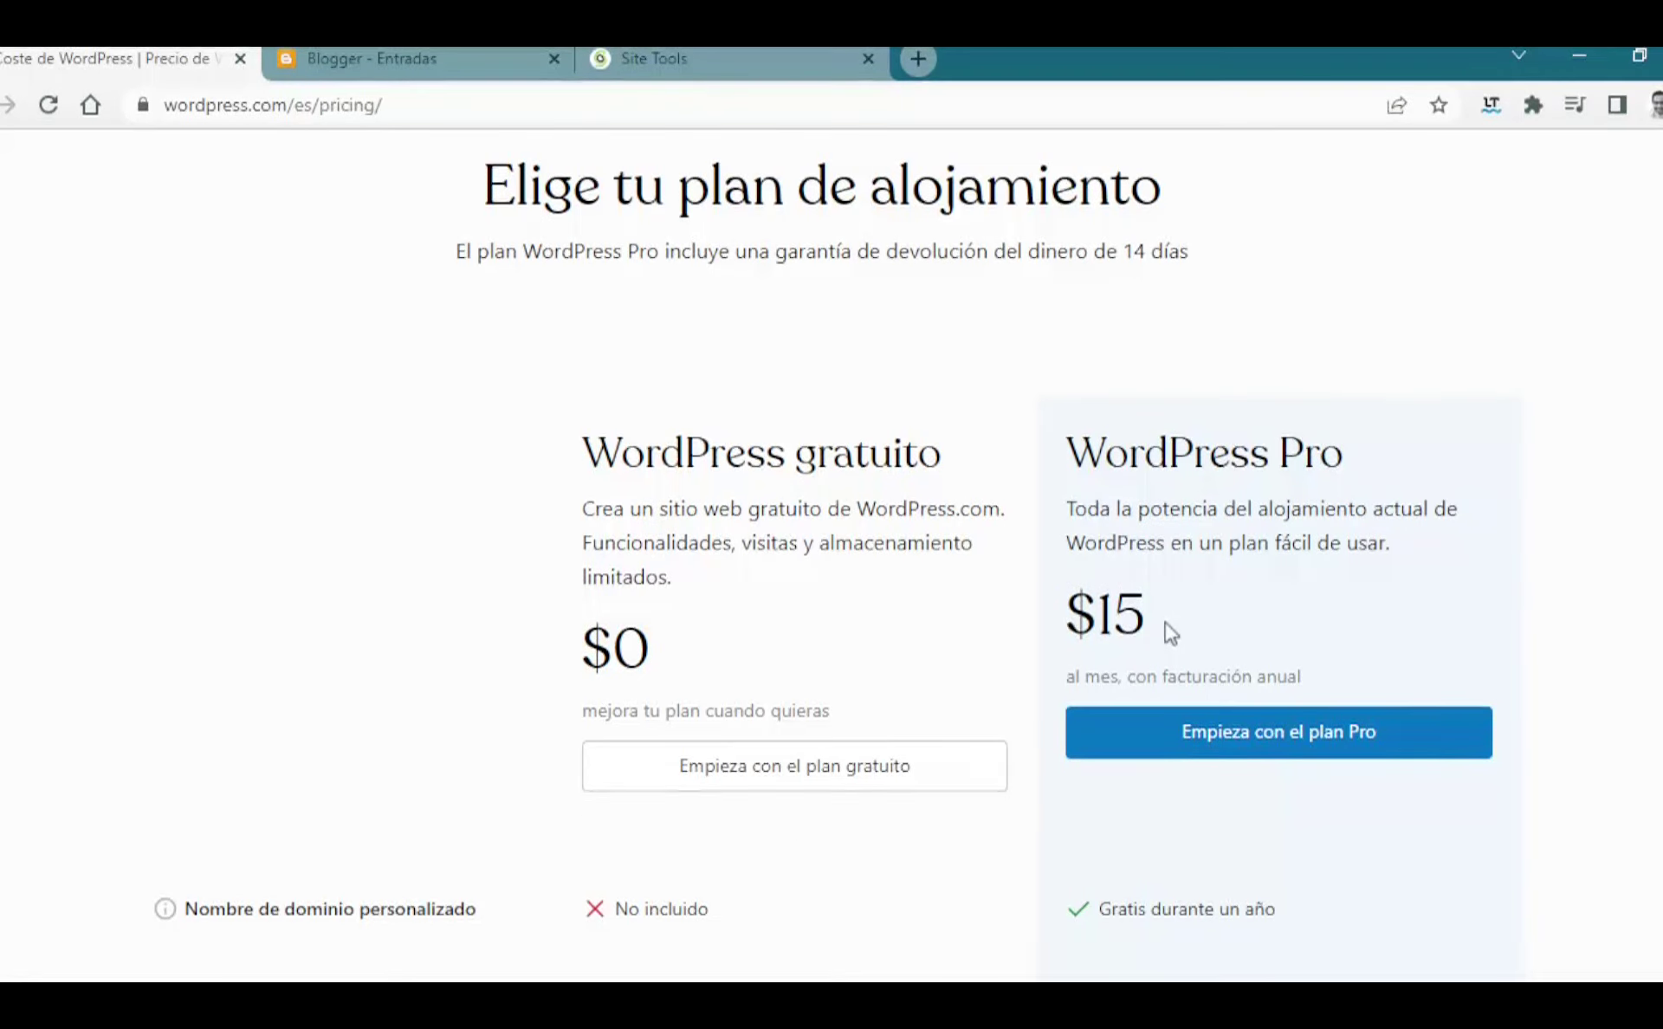
{"action": "scroll", "coordinate": [1163, 628], "scroll_direction": "down", "scroll_amount": 1}
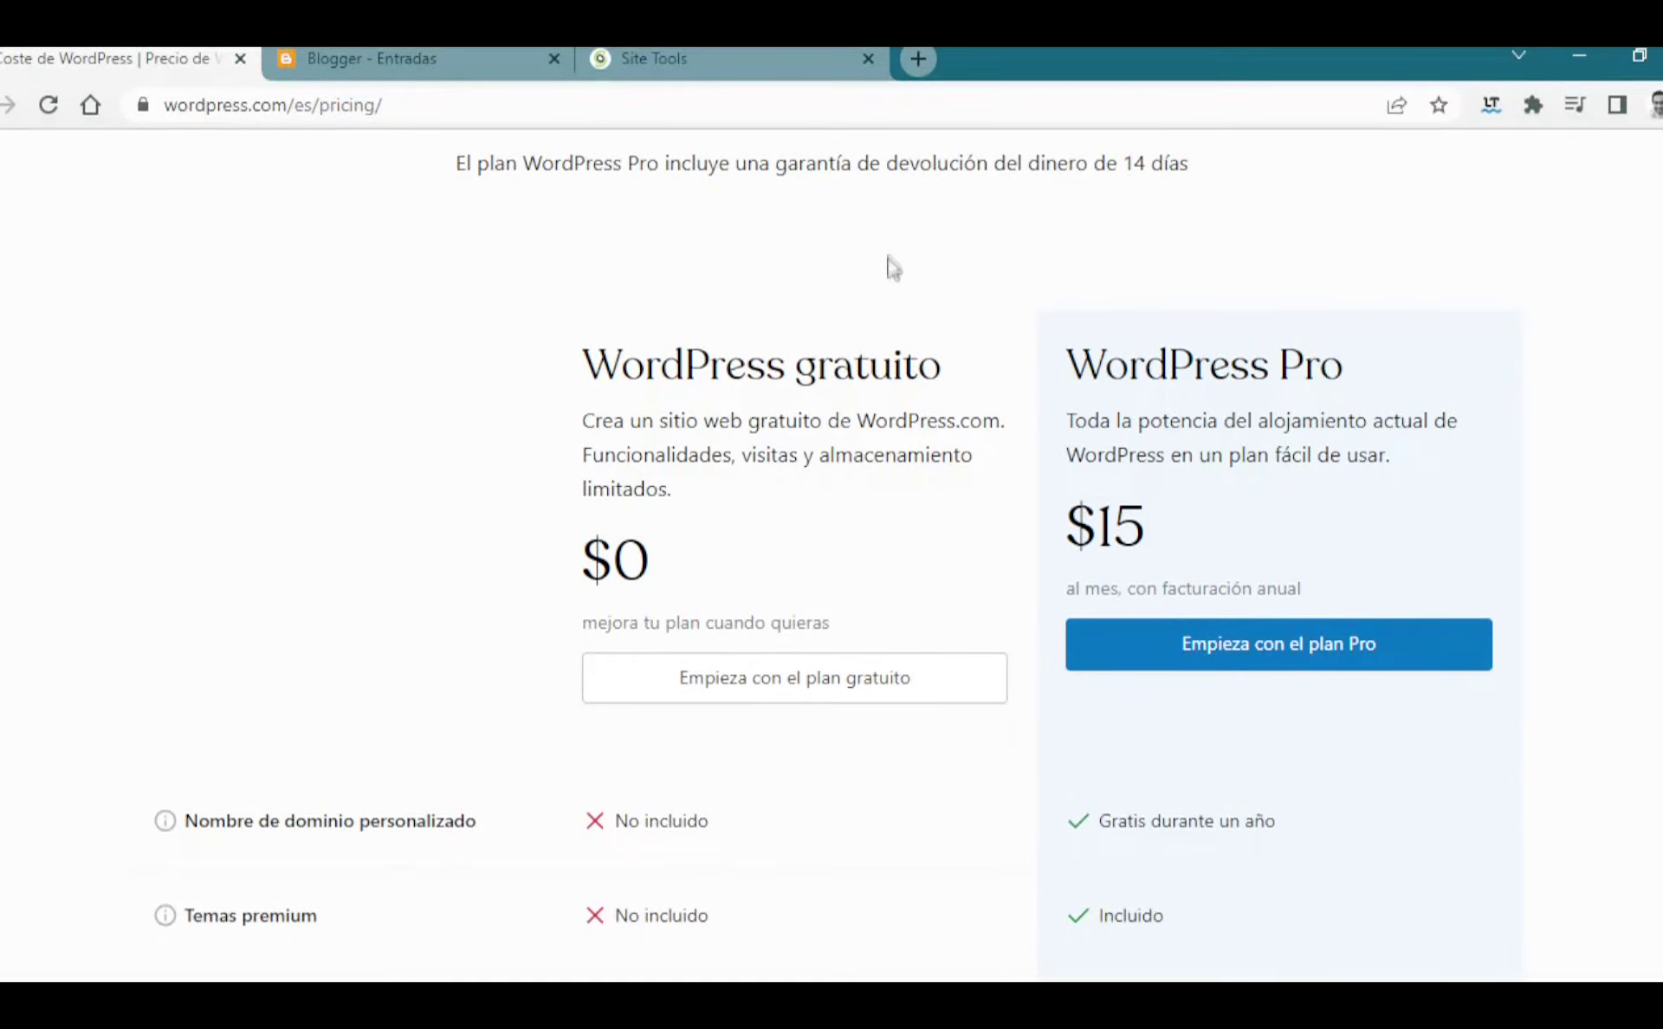
Step: Switch to SiteGround Site Tools, search its tools for "word" and close the search
{"action": "left_click", "coordinate": [760, 52]}
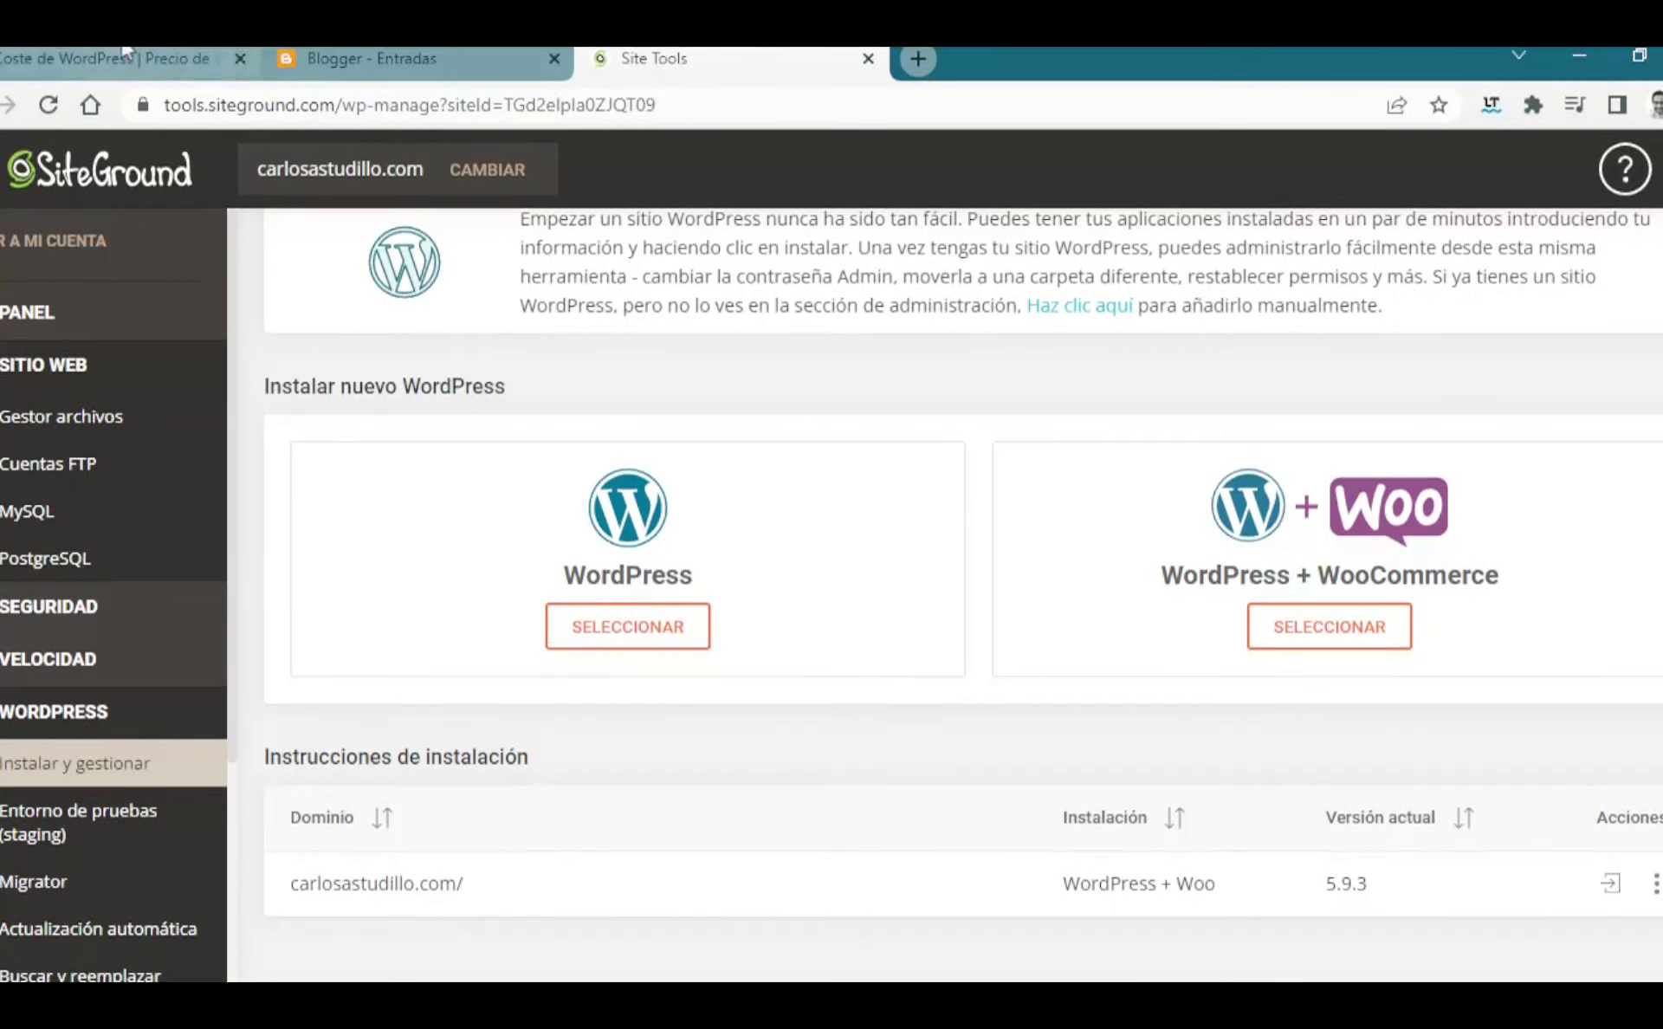
{"action": "left_click", "coordinate": [126, 57]}
{"action": "left_click", "coordinate": [728, 58]}
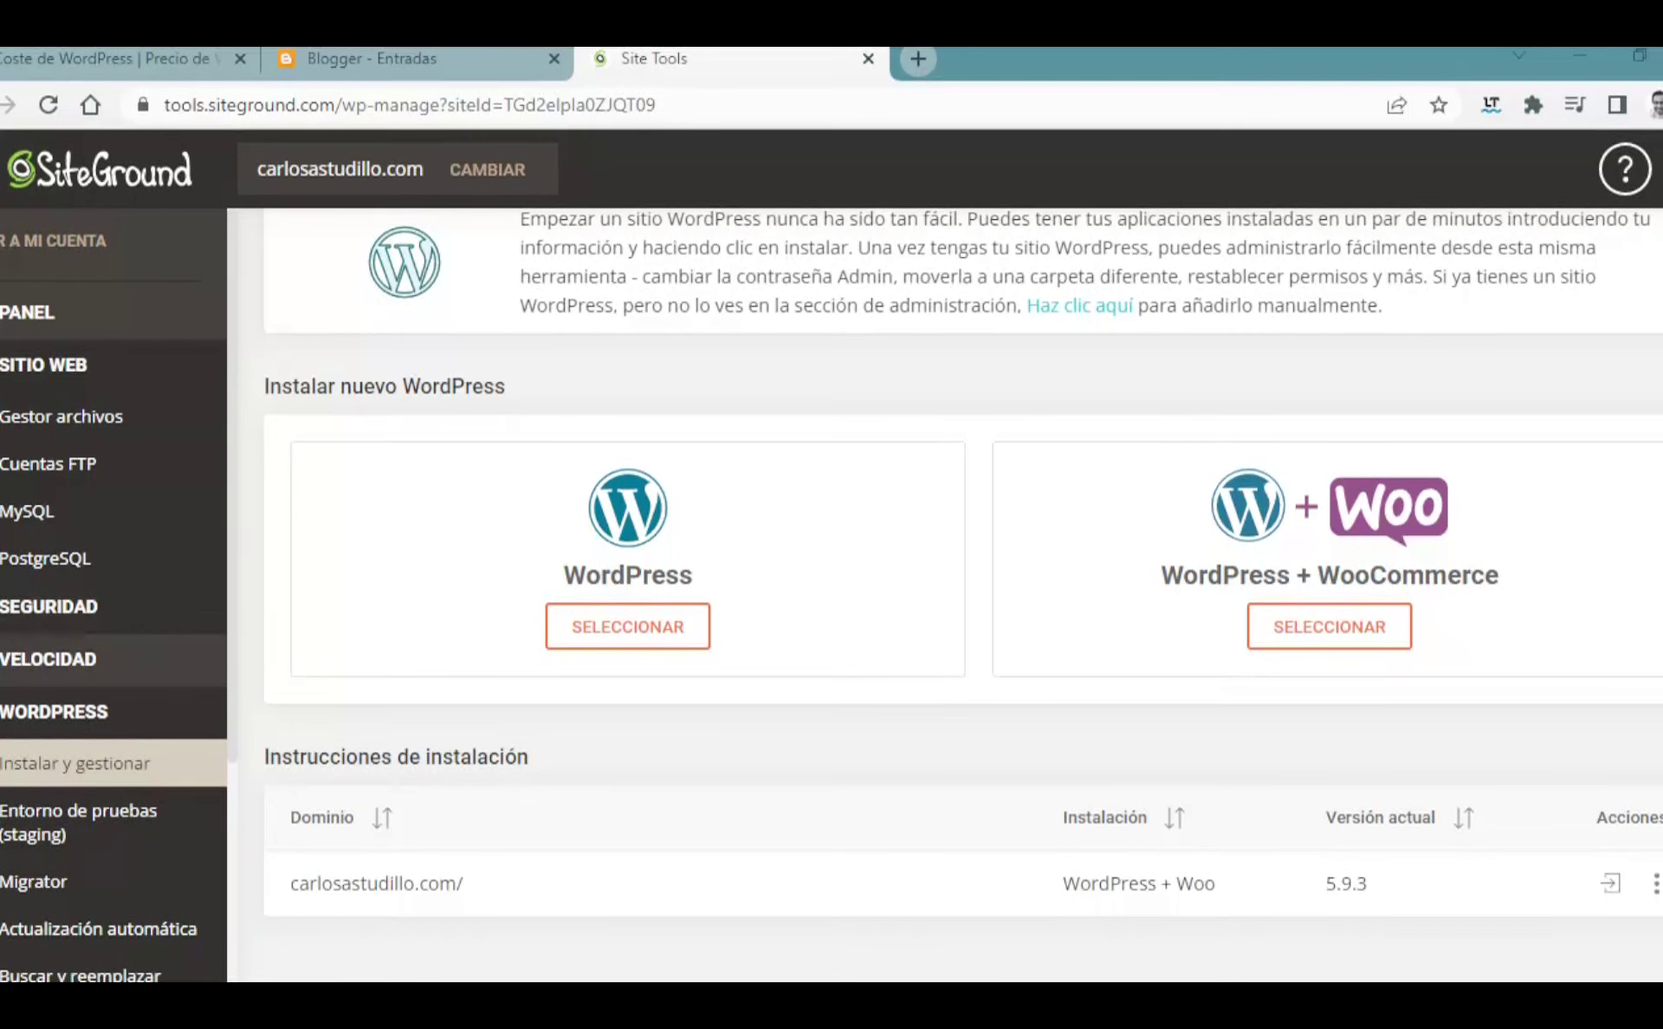
{"action": "scroll", "coordinate": [113, 598], "scroll_direction": "down", "scroll_amount": 3}
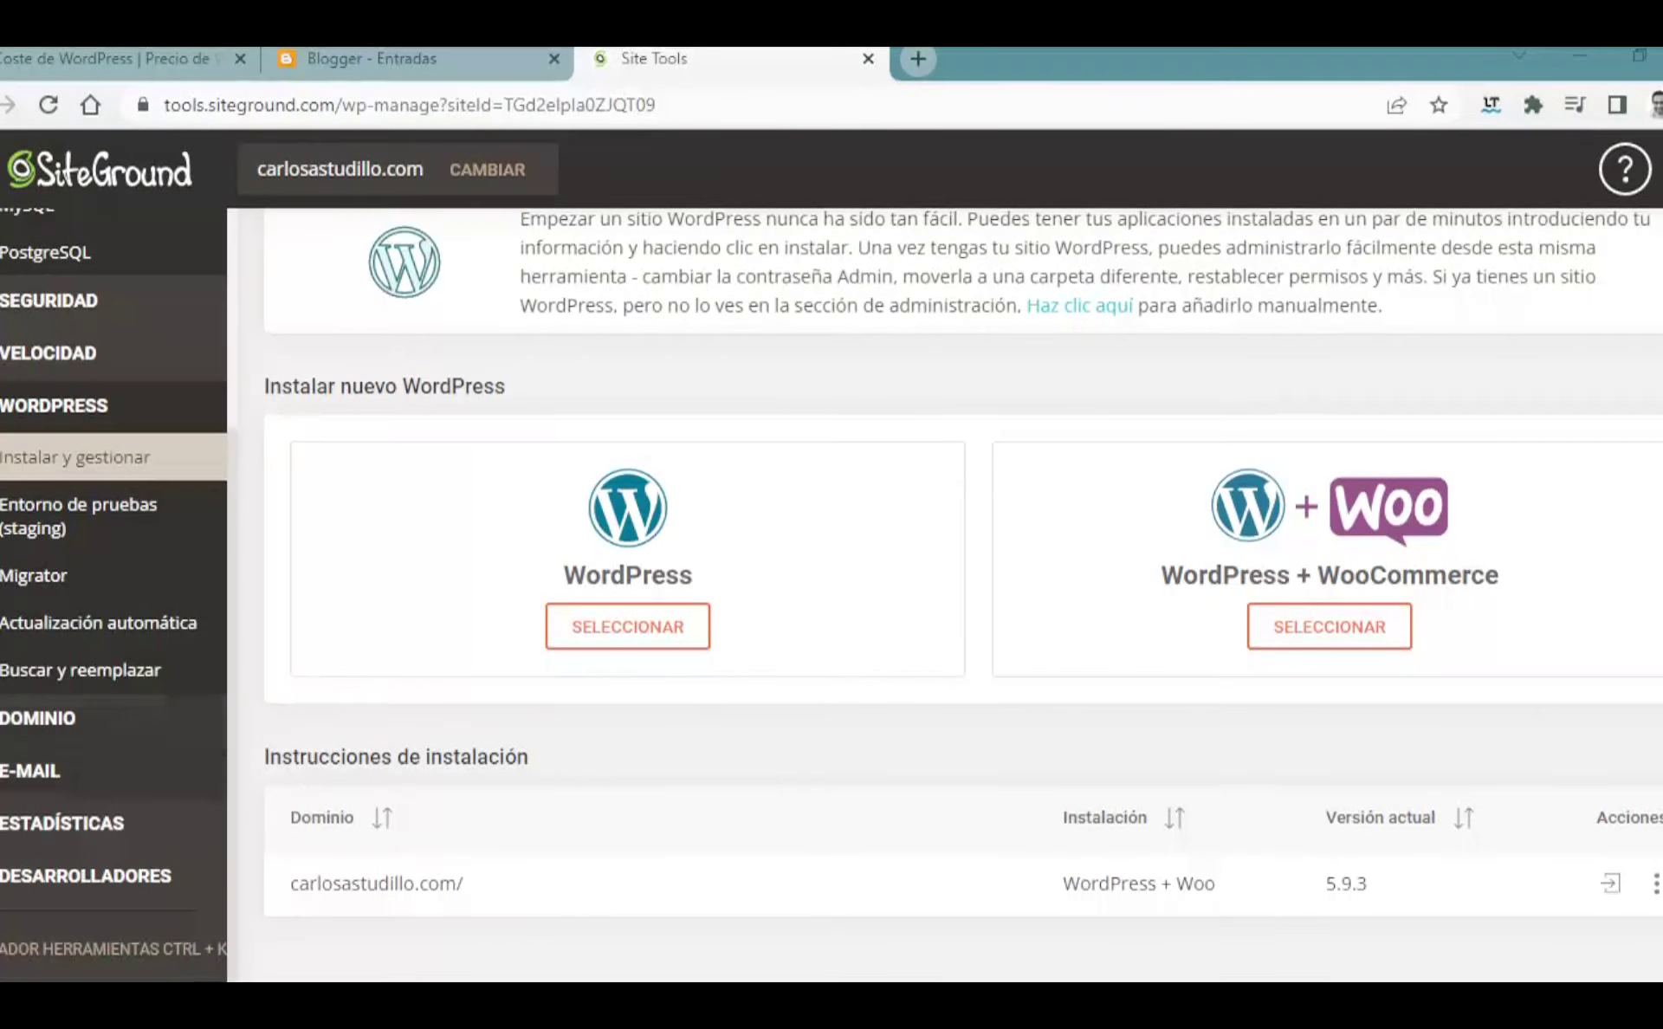
{"action": "key", "text": "ctrl+k"}
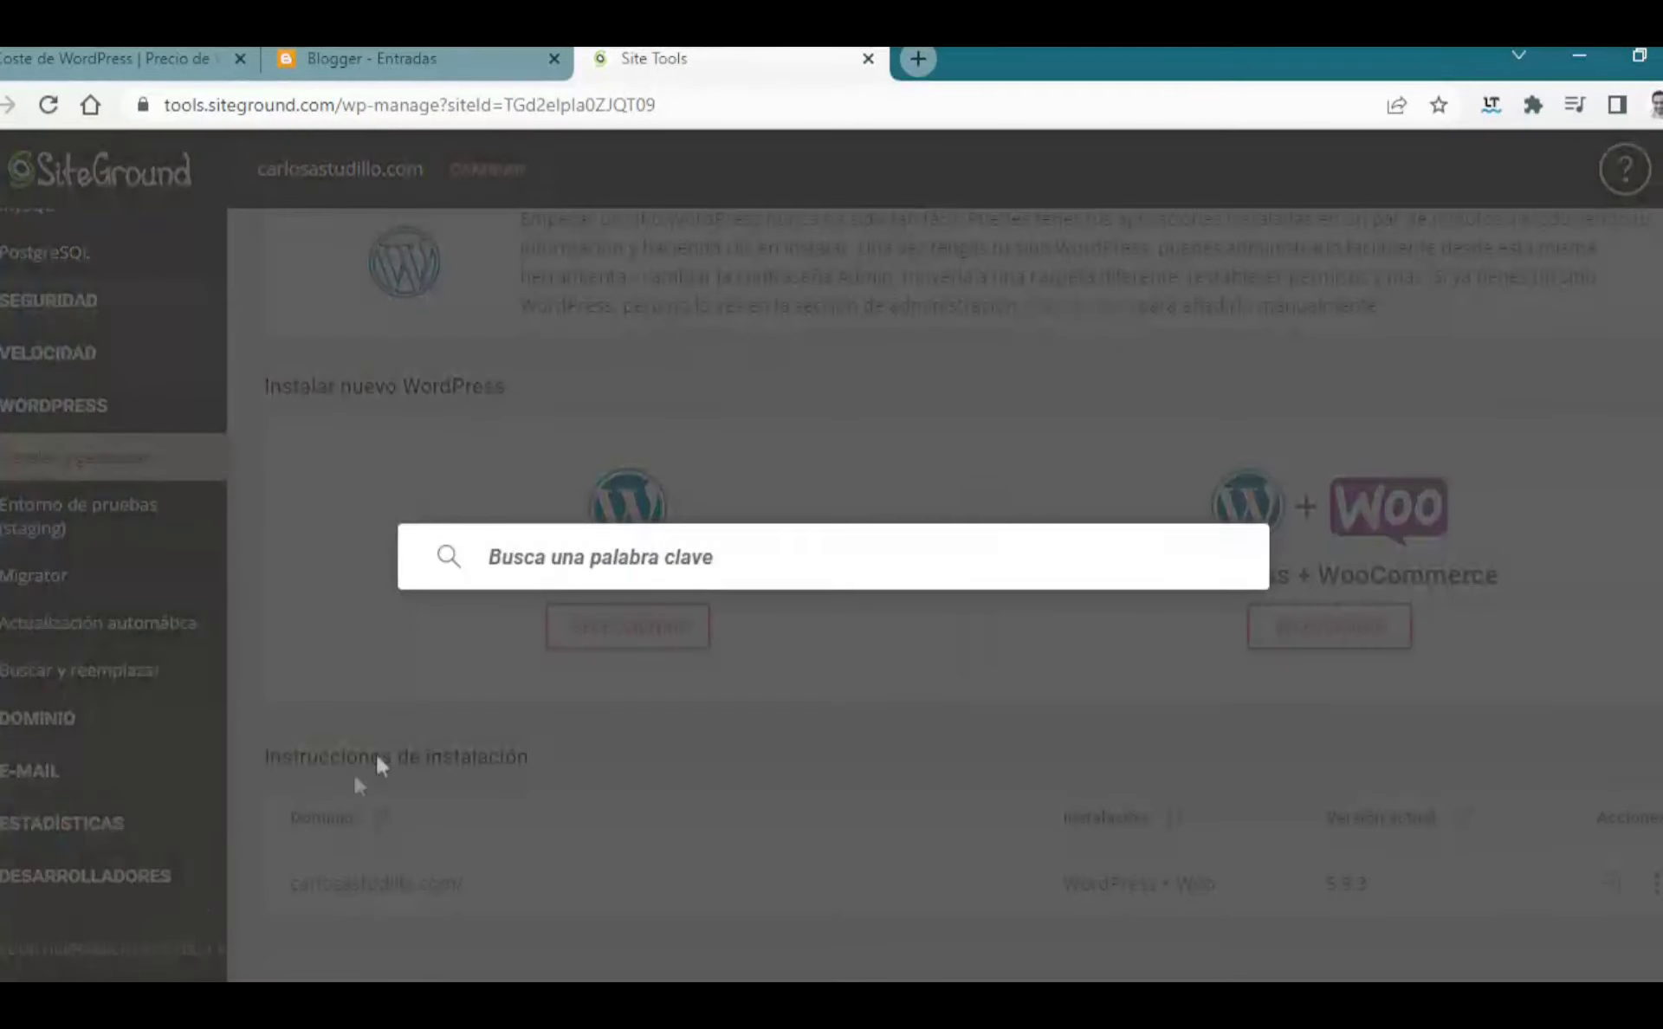
{"action": "type", "text": "word"}
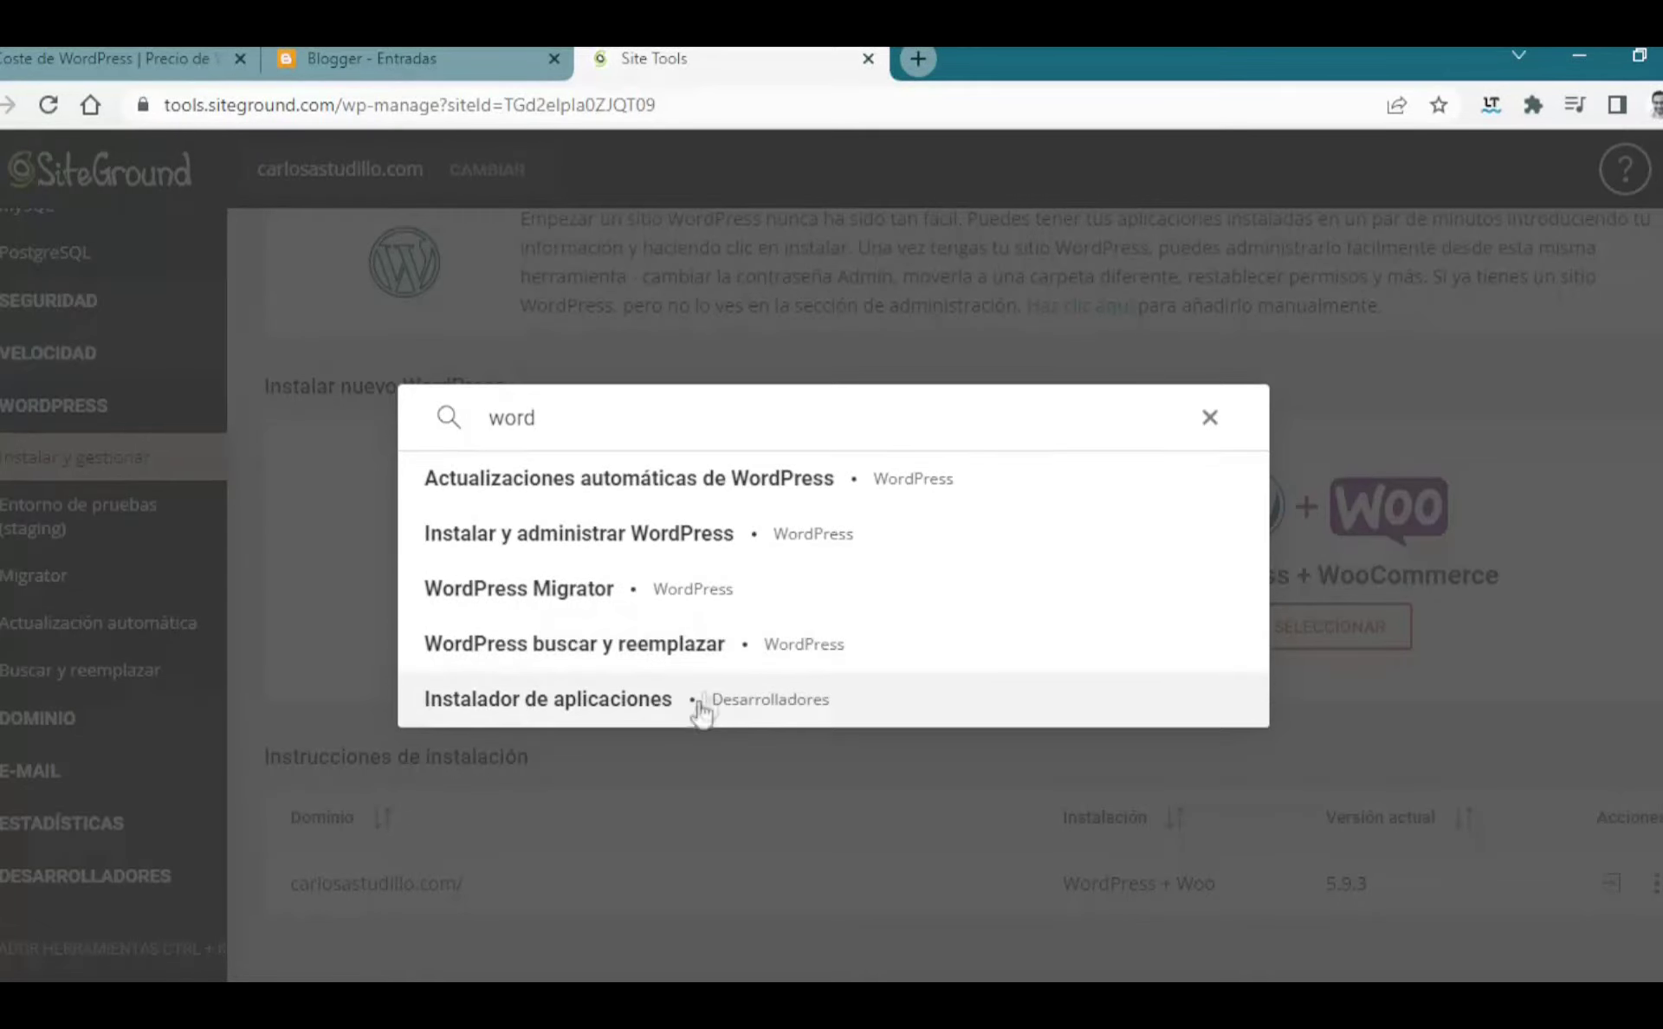
{"action": "left_click", "coordinate": [1217, 423]}
{"action": "left_click", "coordinate": [1176, 418]}
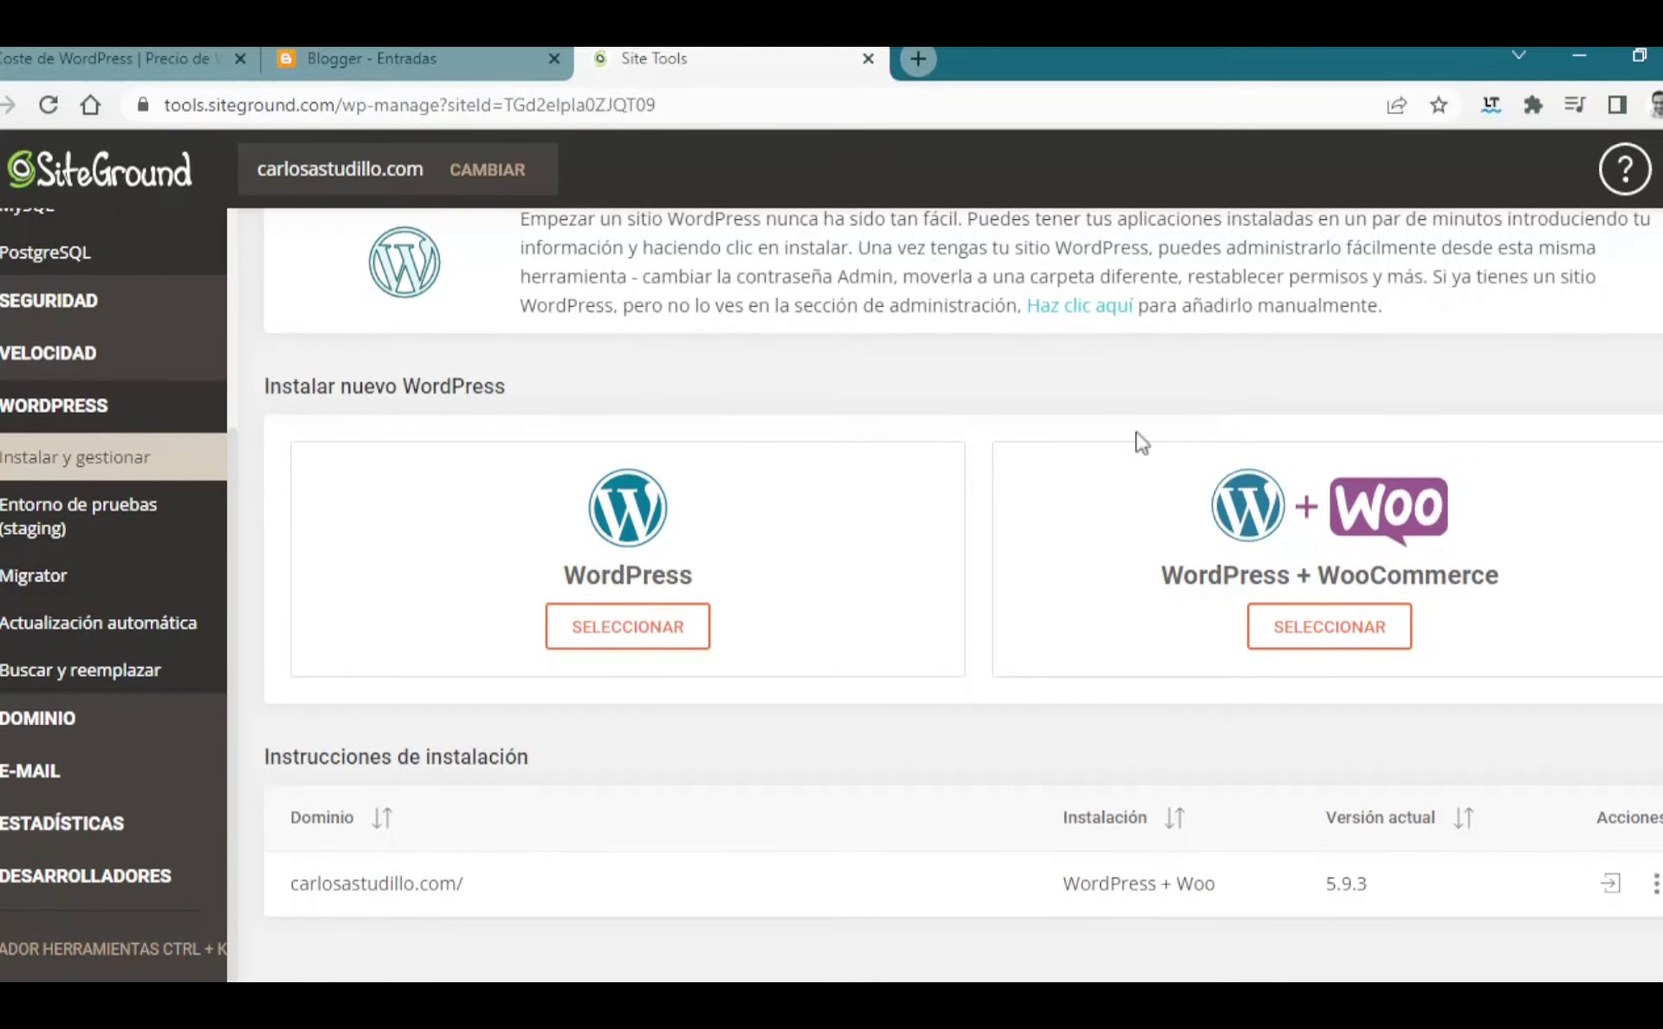
Step: Select plain WordPress as the new installation and go to its application configuration form
{"action": "left_click", "coordinate": [680, 643]}
{"action": "scroll", "coordinate": [940, 616], "scroll_direction": "down", "scroll_amount": 4}
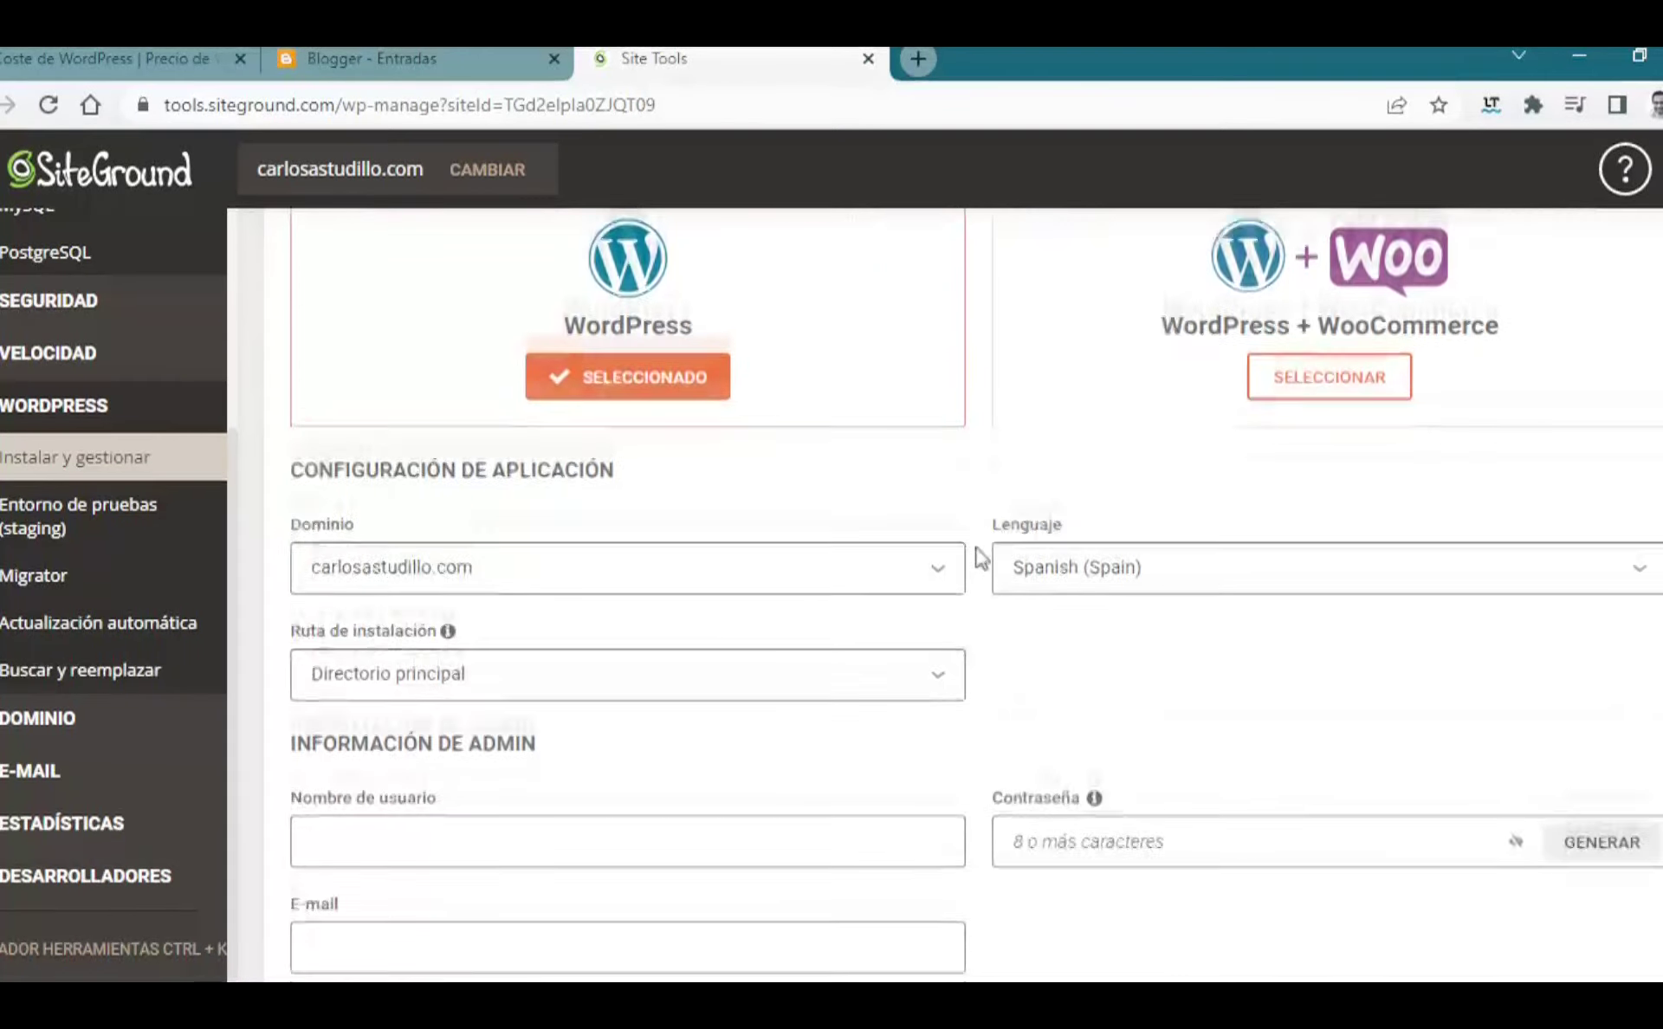
{"action": "scroll", "coordinate": [1100, 511], "scroll_direction": "down", "scroll_amount": 1}
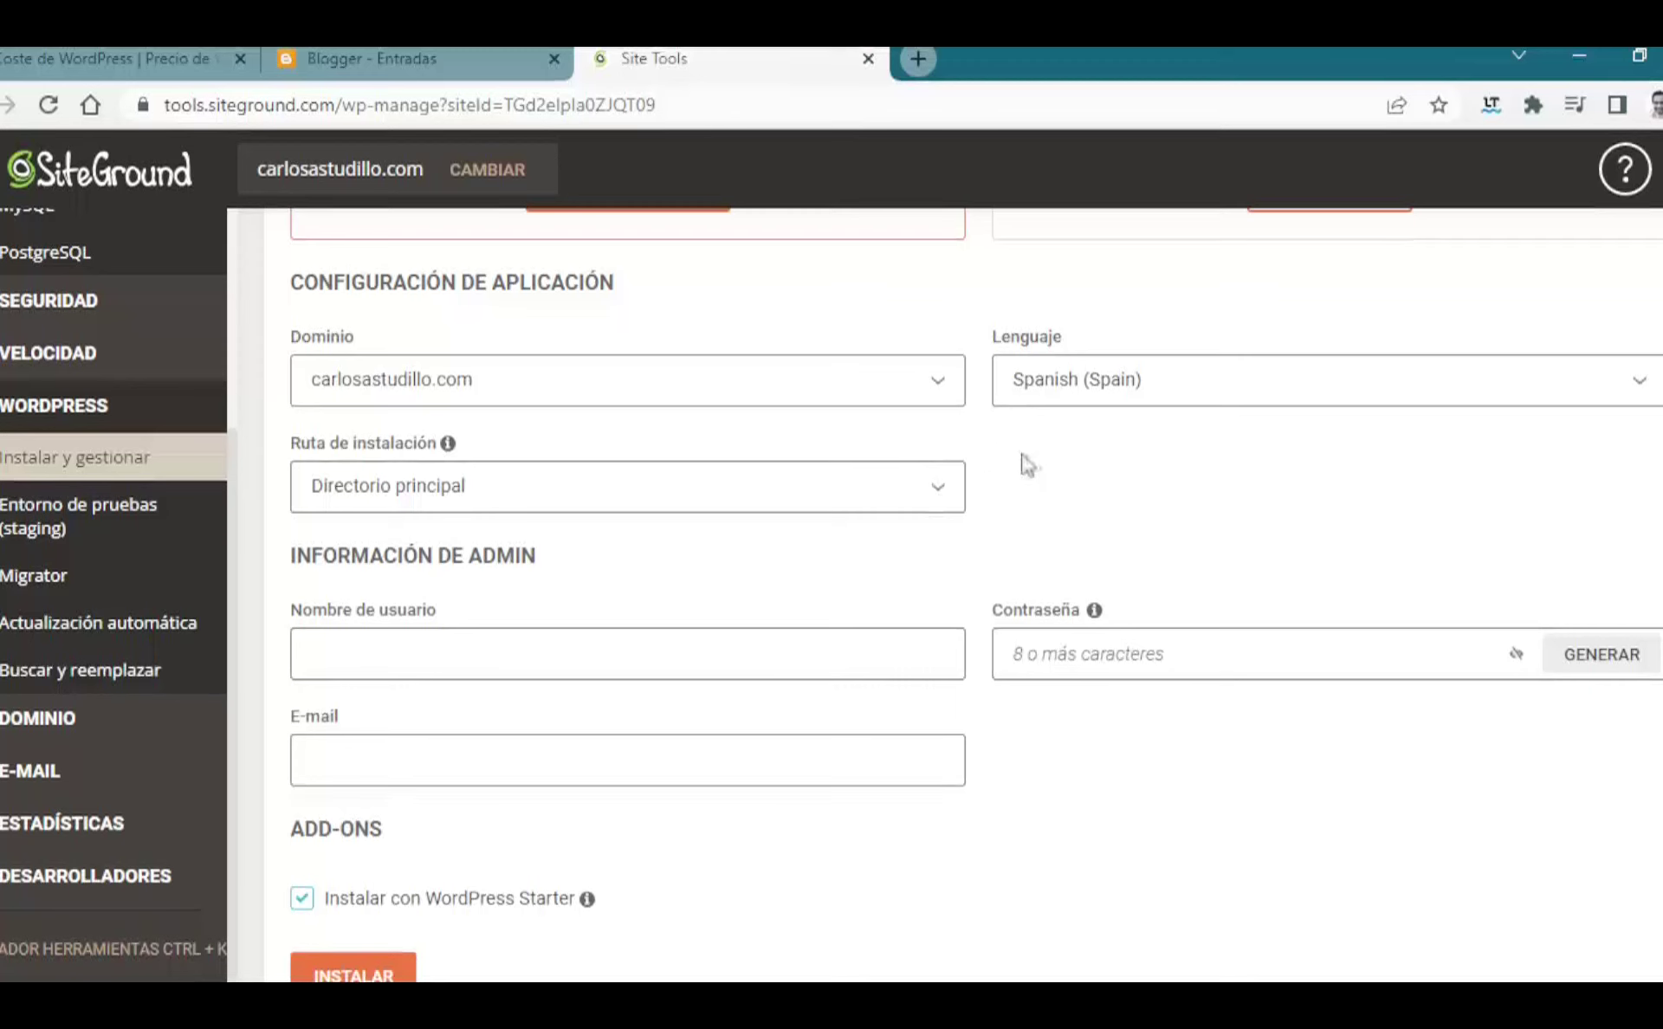
Step: Set the WordPress installation path to a subdirectory and enter "curso_blog" as its name
{"action": "left_click", "coordinate": [935, 497]}
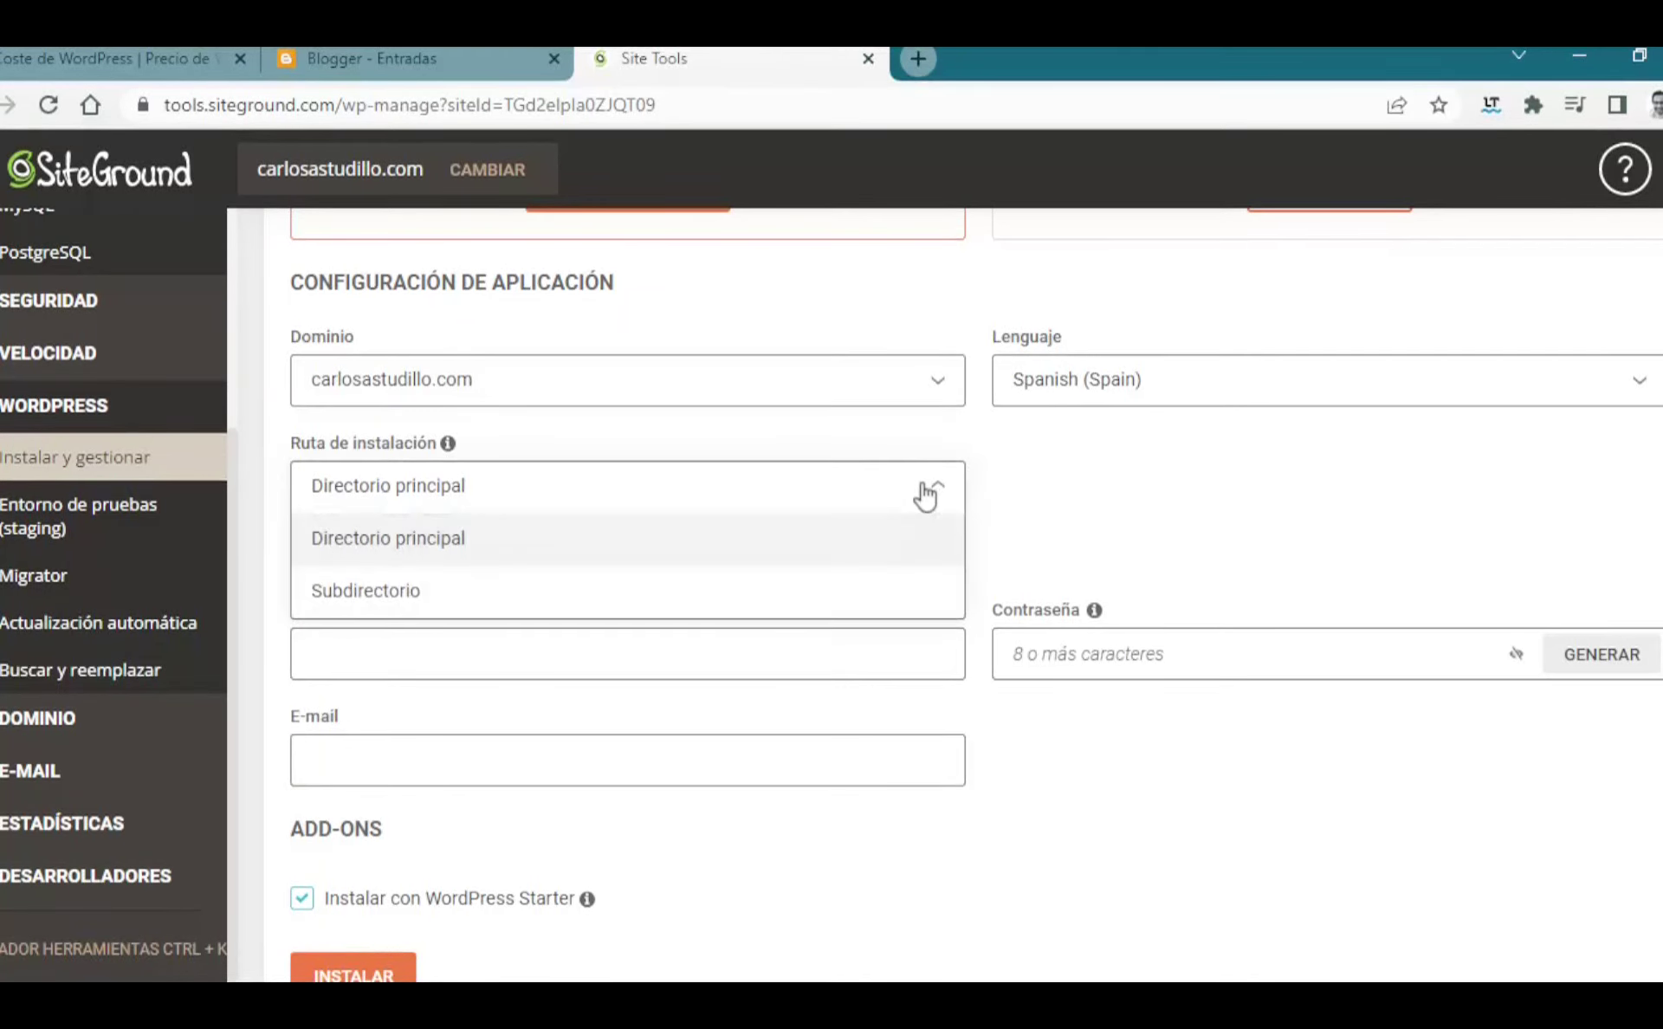
{"action": "left_click", "coordinate": [682, 598]}
{"action": "left_click", "coordinate": [1332, 485]}
{"action": "type", "text": "curs"}
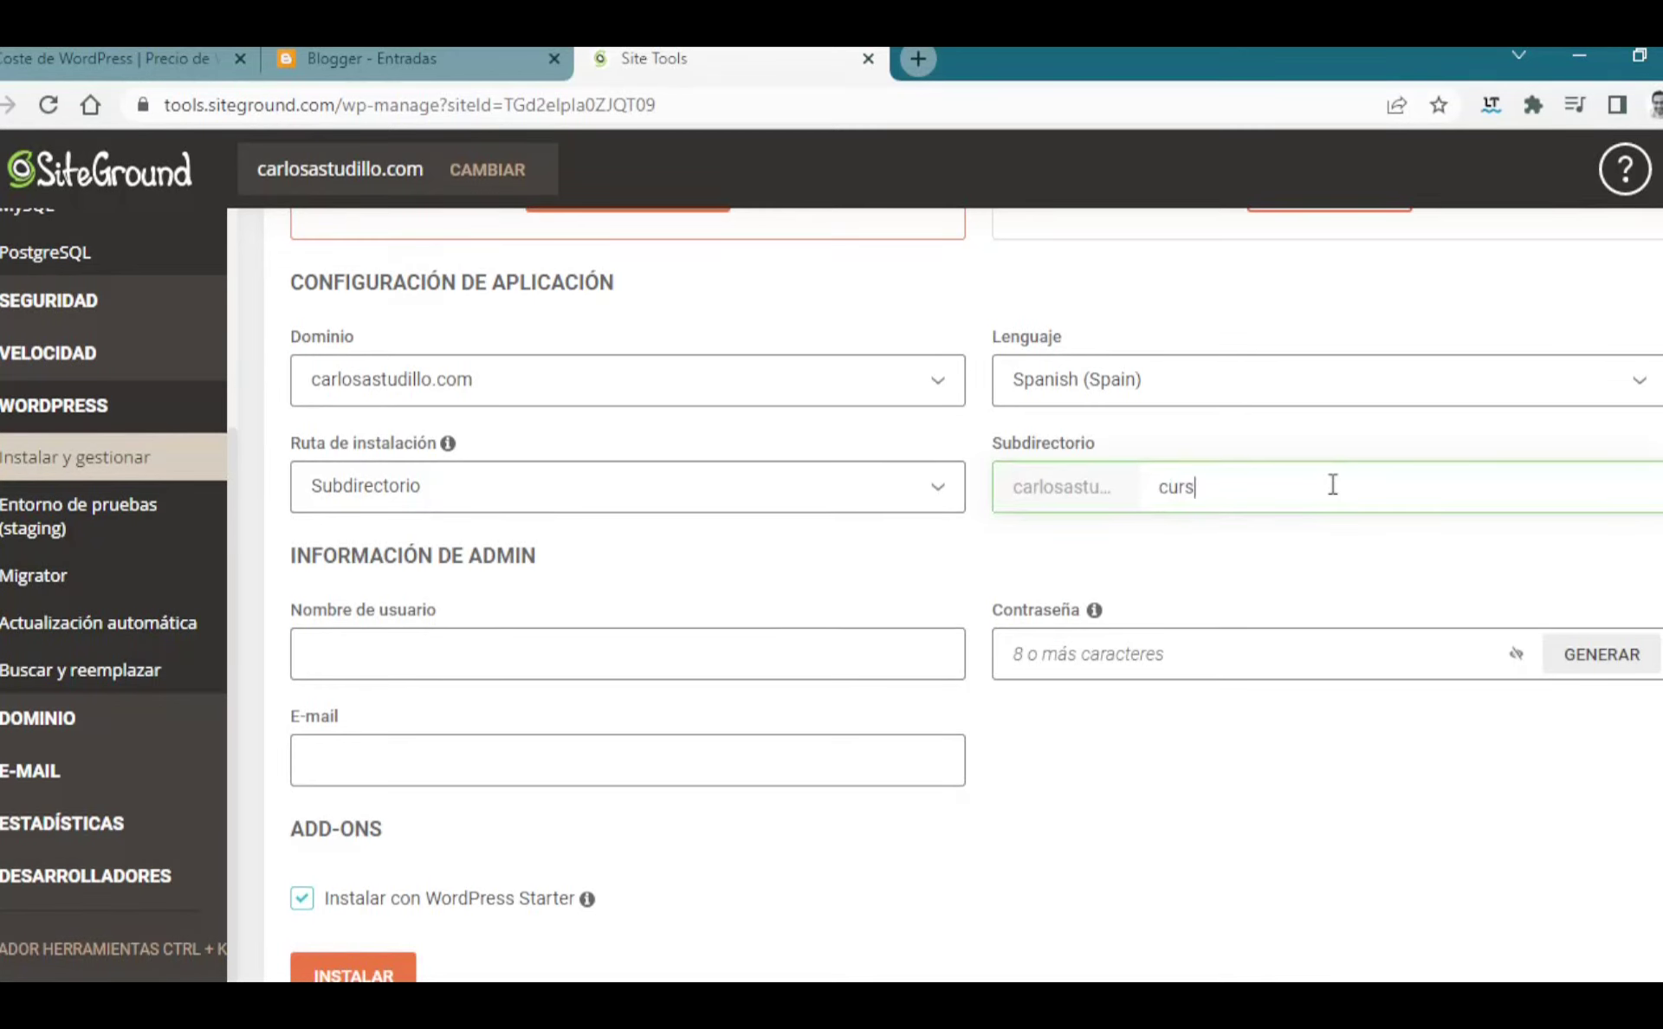
{"action": "type", "text": "o-blog"}
{"action": "key", "text": "BackSpace"}
{"action": "type", "text": "_blog"}
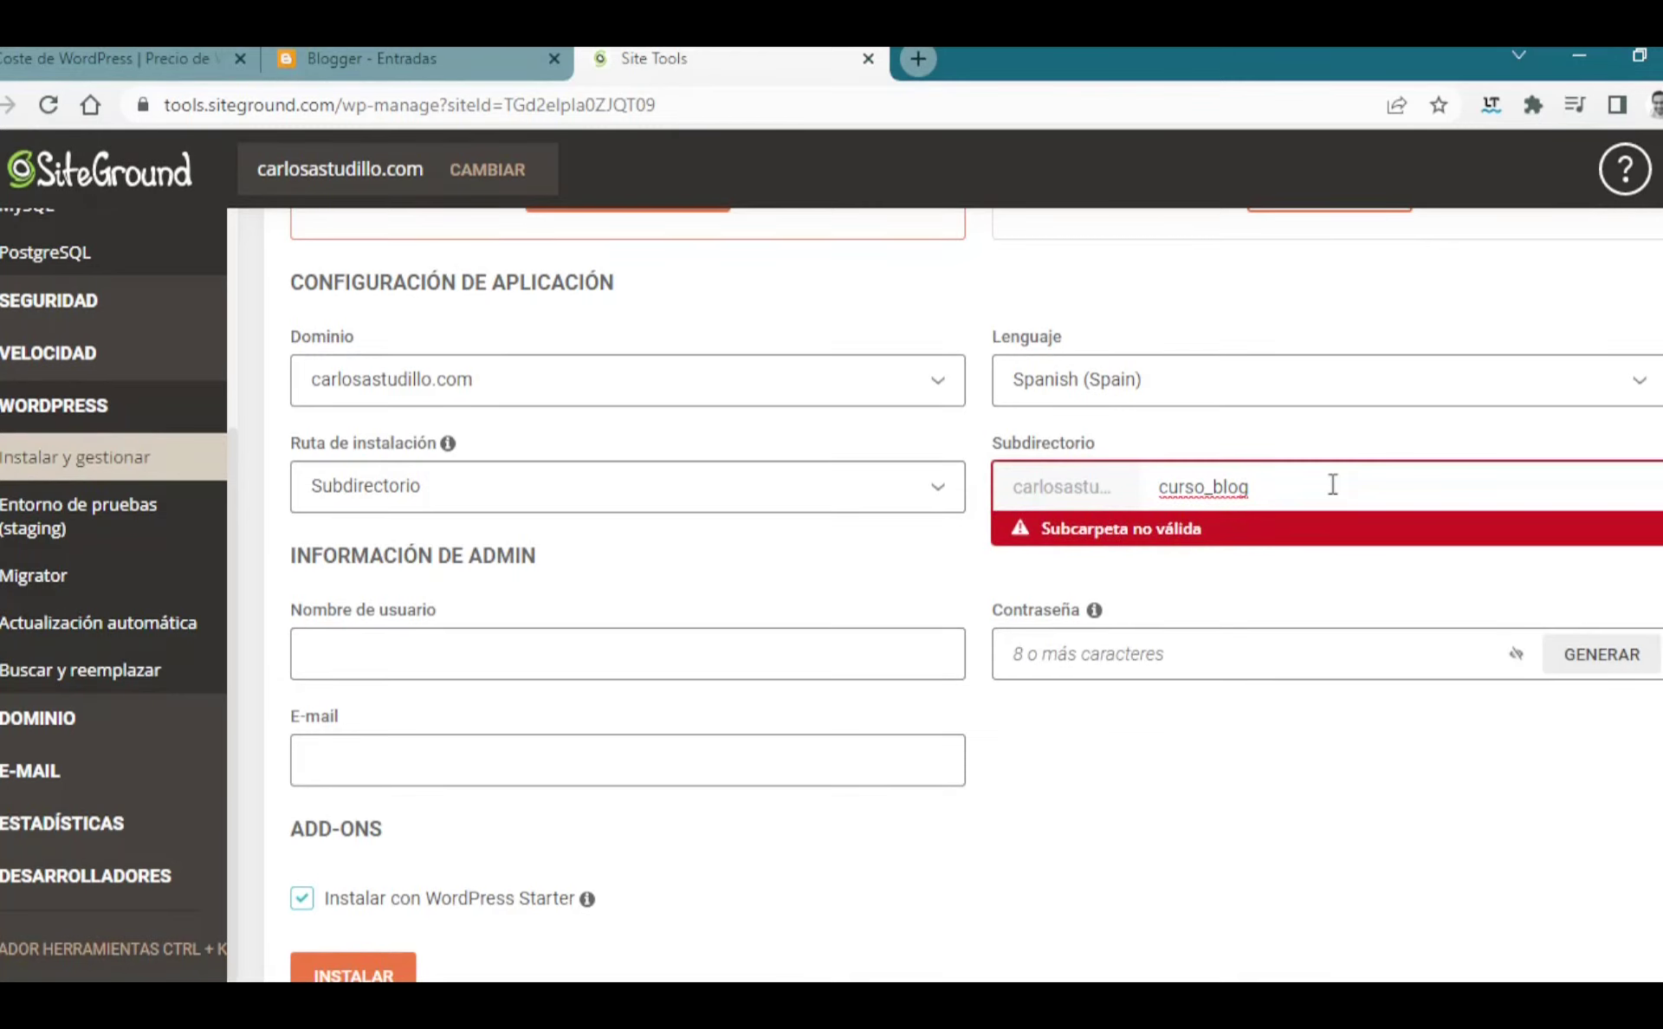
Step: Correct the subdirectory name to "curso-blog" and set the WordPress admin username to "admincurso"
{"action": "key", "text": "BackSpace"}
{"action": "type", "text": "-"}
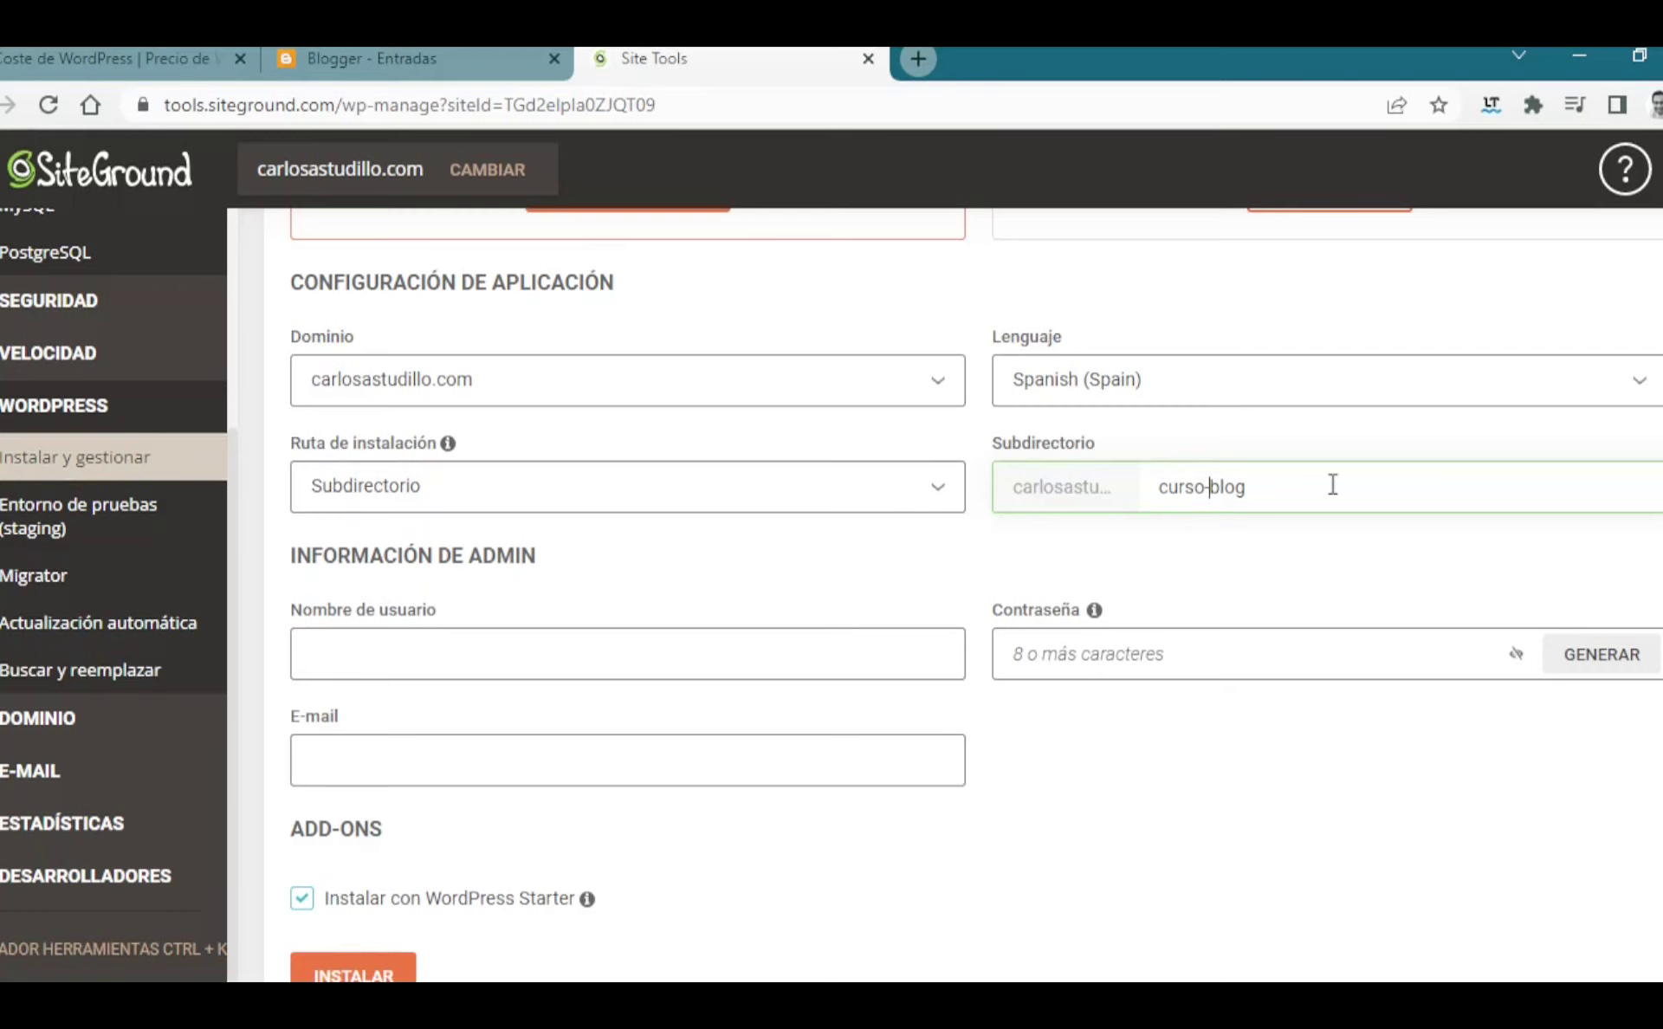
{"action": "left_click", "coordinate": [677, 650]}
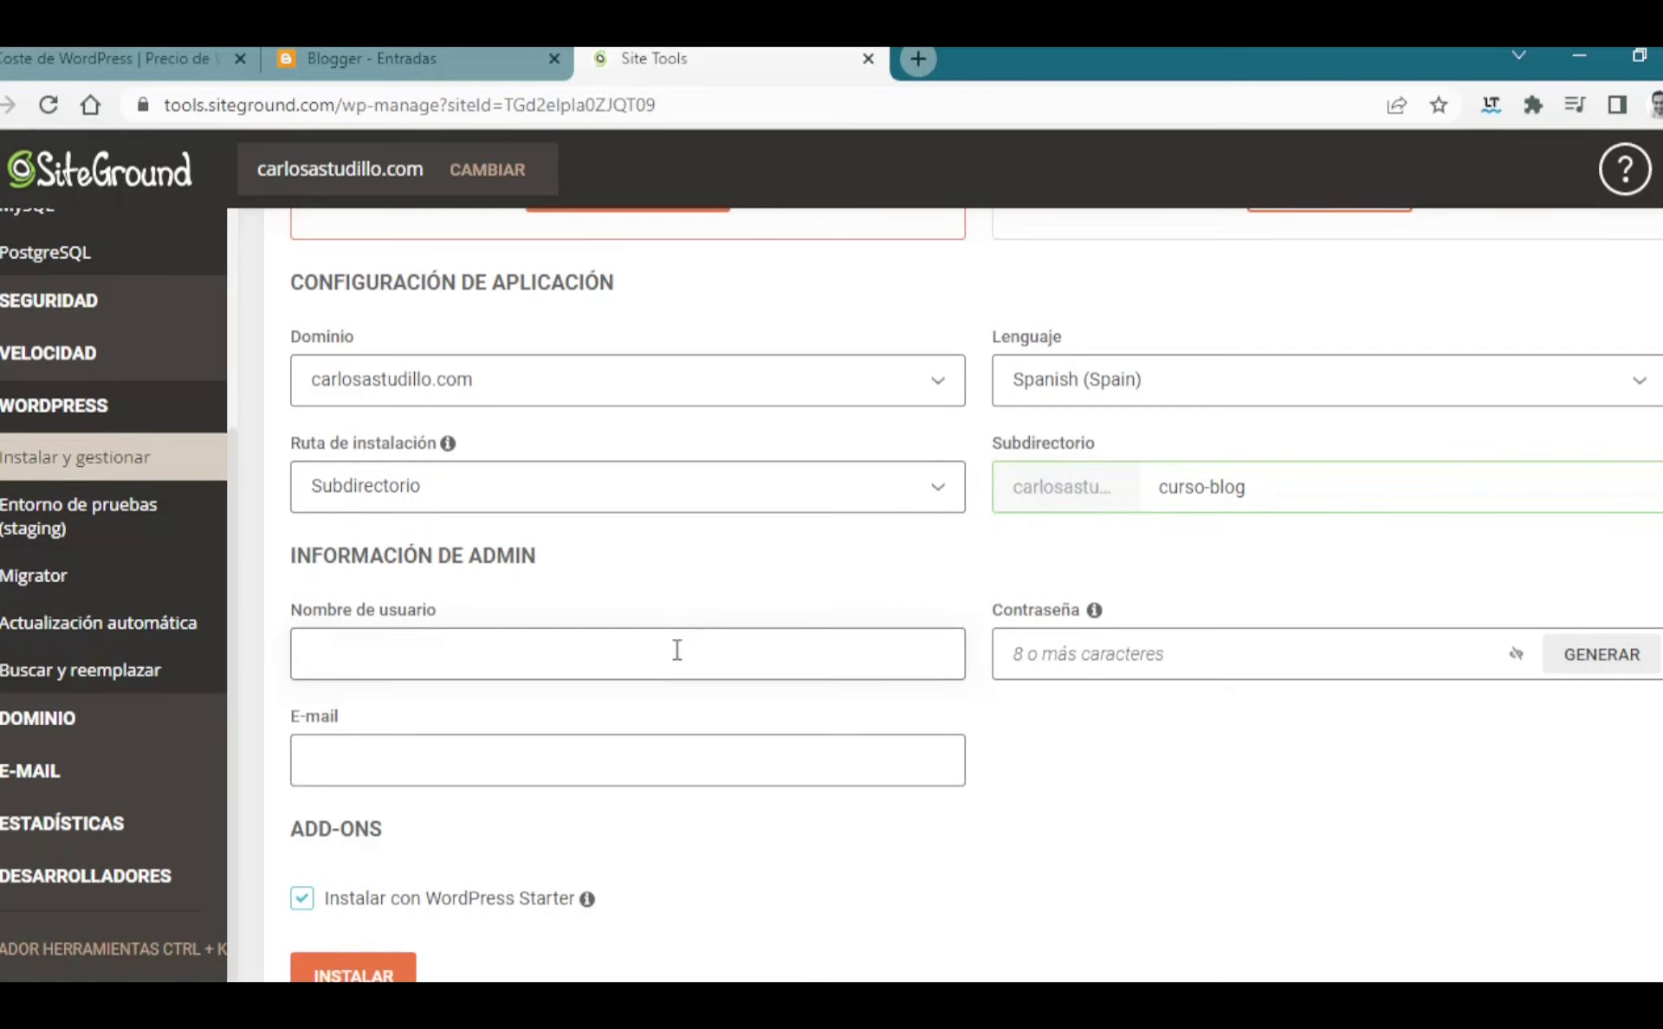
{"action": "type", "text": "admin"}
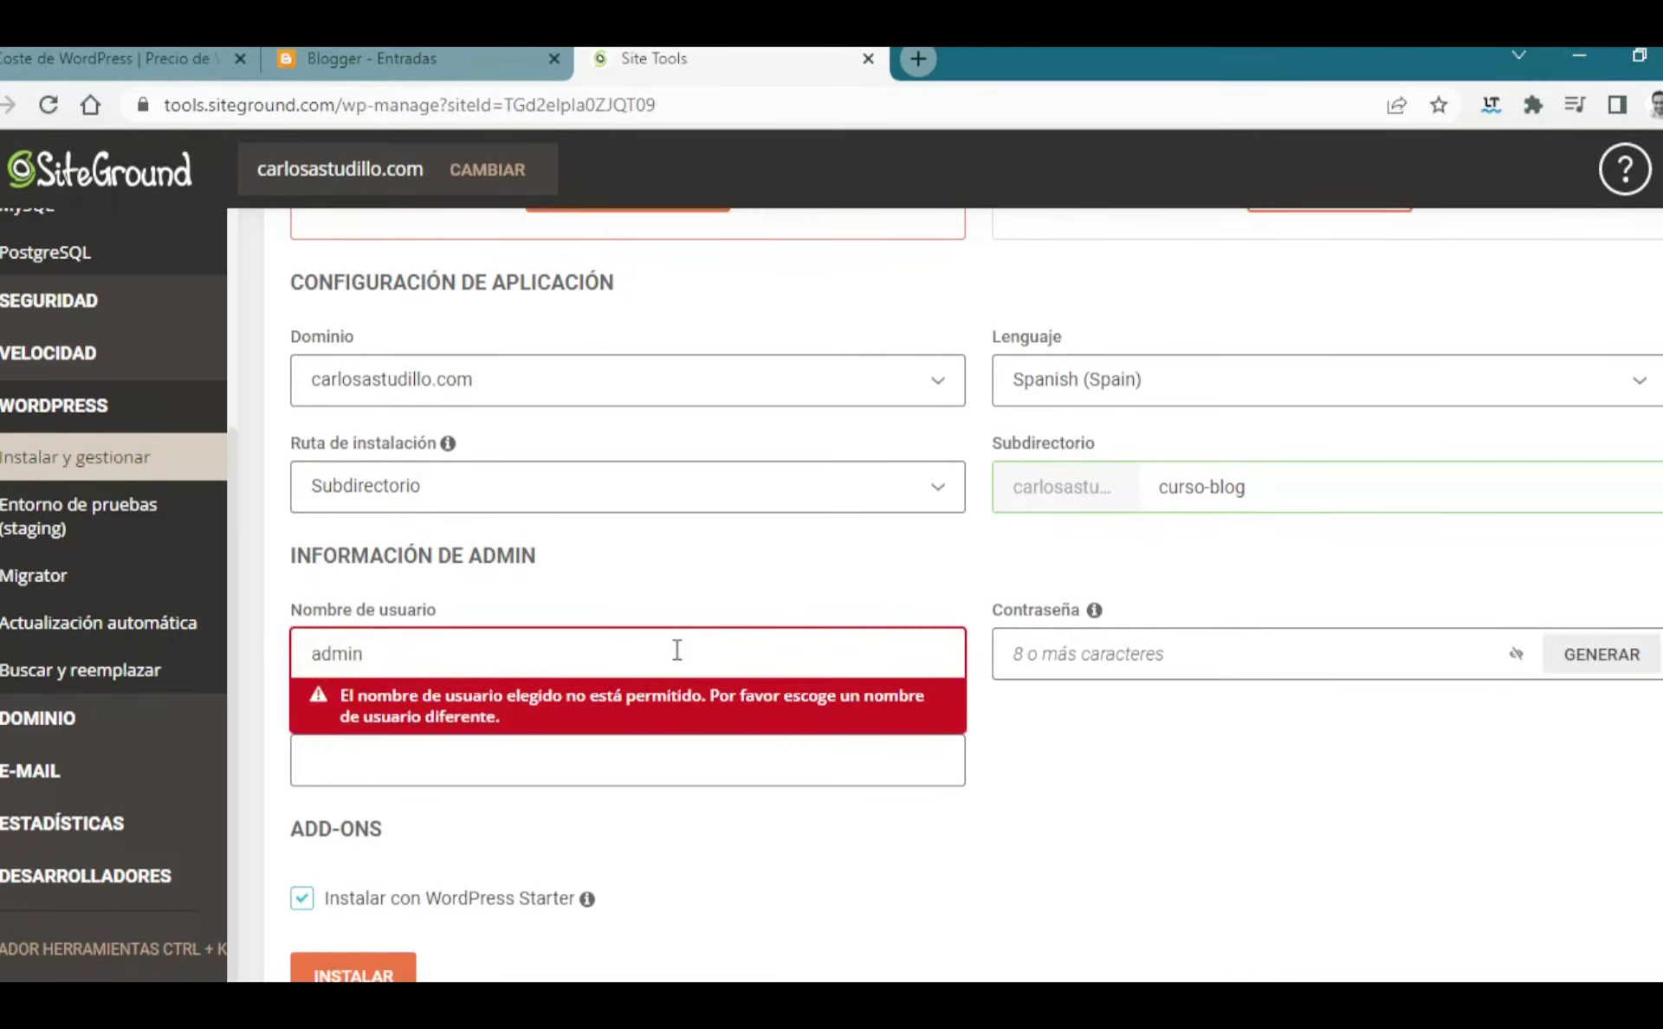
{"action": "type", "text": "curso"}
{"action": "key", "text": "Tab"}
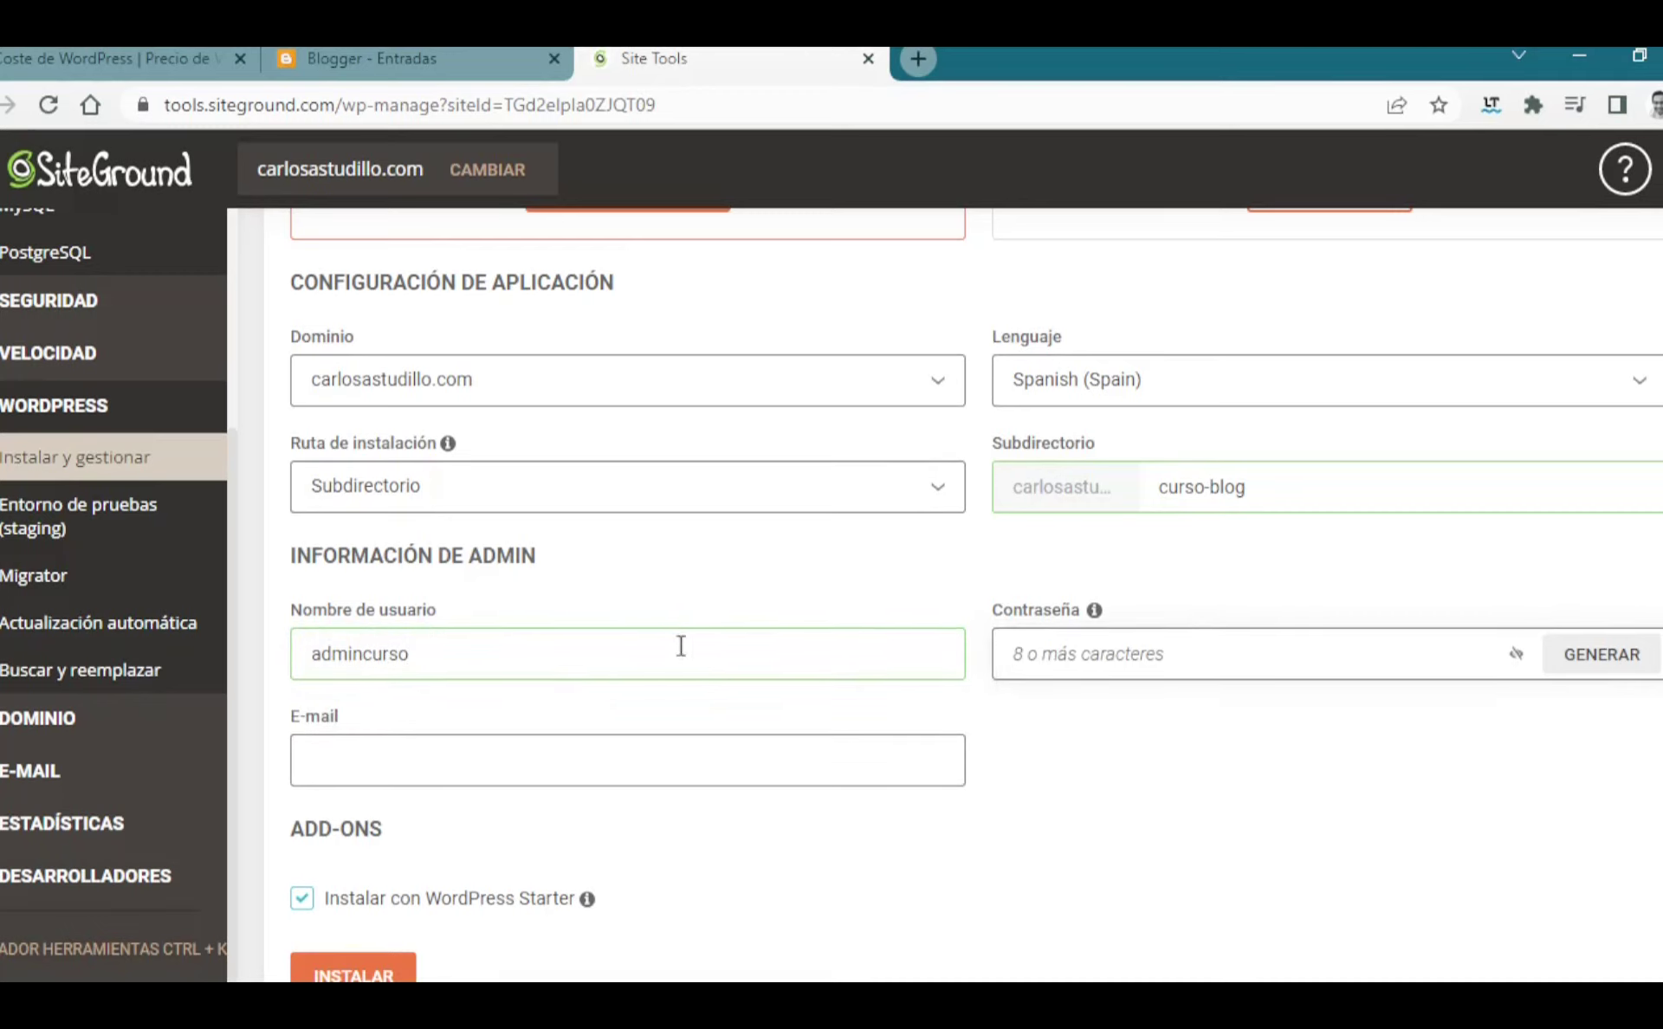
Step: Generate and copy a strong admin password, then select the admin username for copying to another window
{"action": "left_click", "coordinate": [1632, 671]}
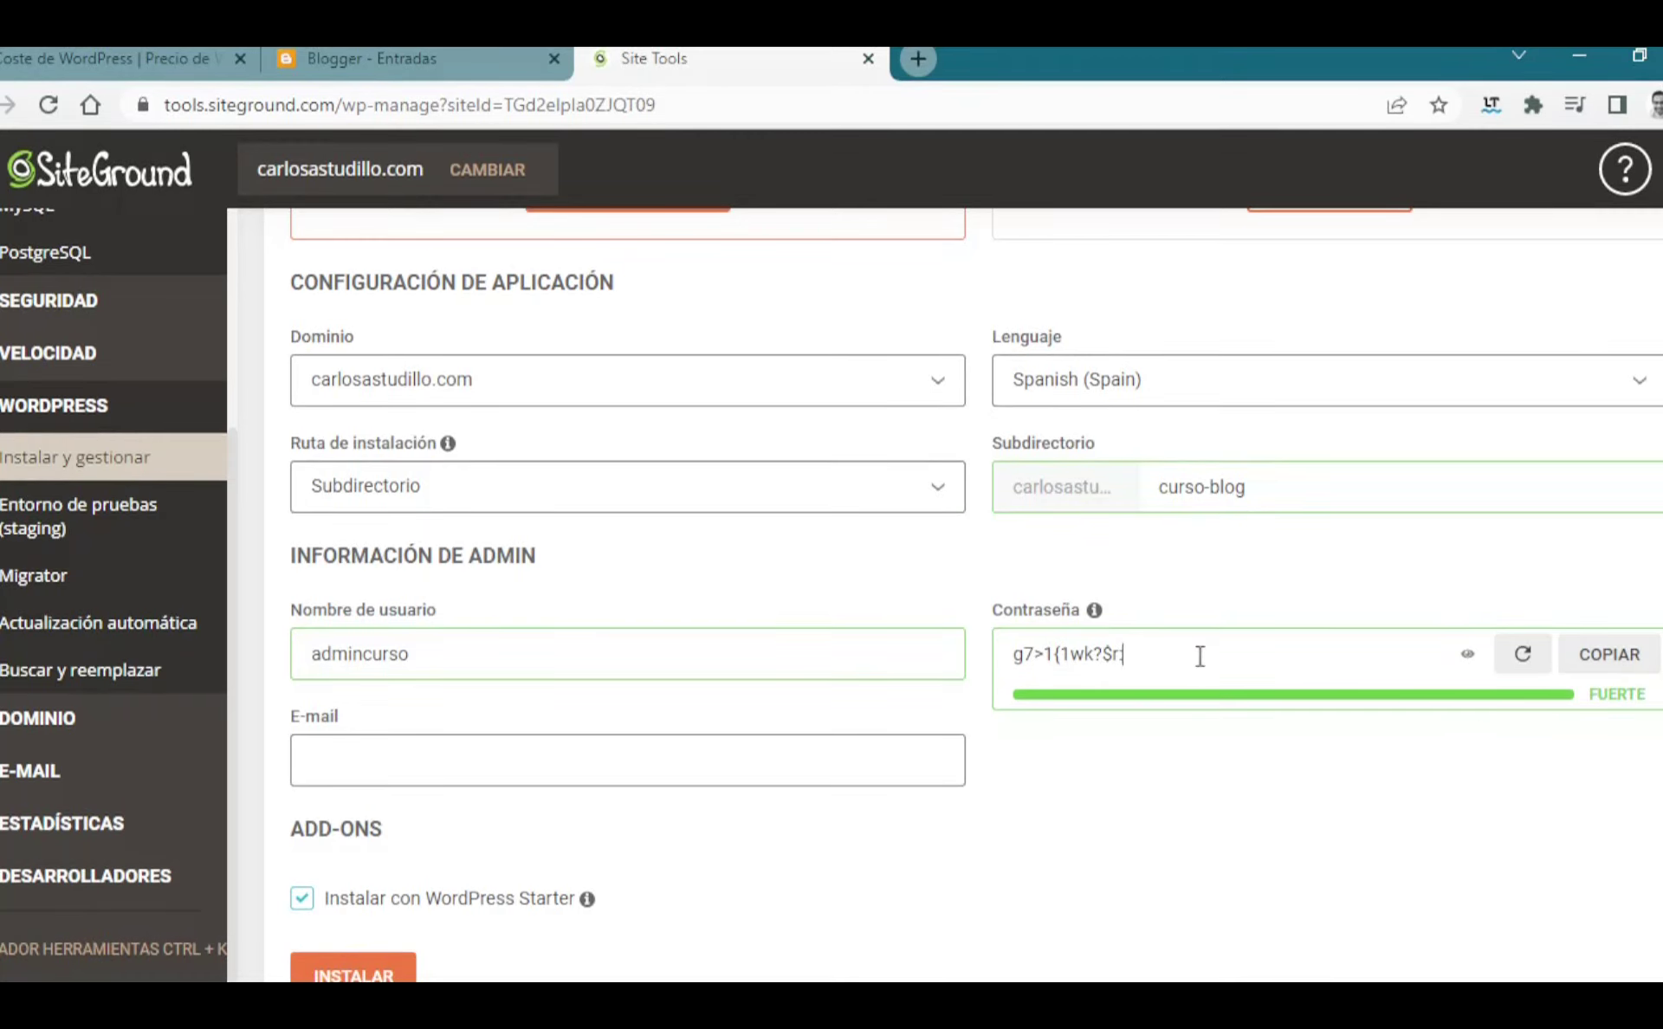
{"action": "left_click", "coordinate": [1639, 662]}
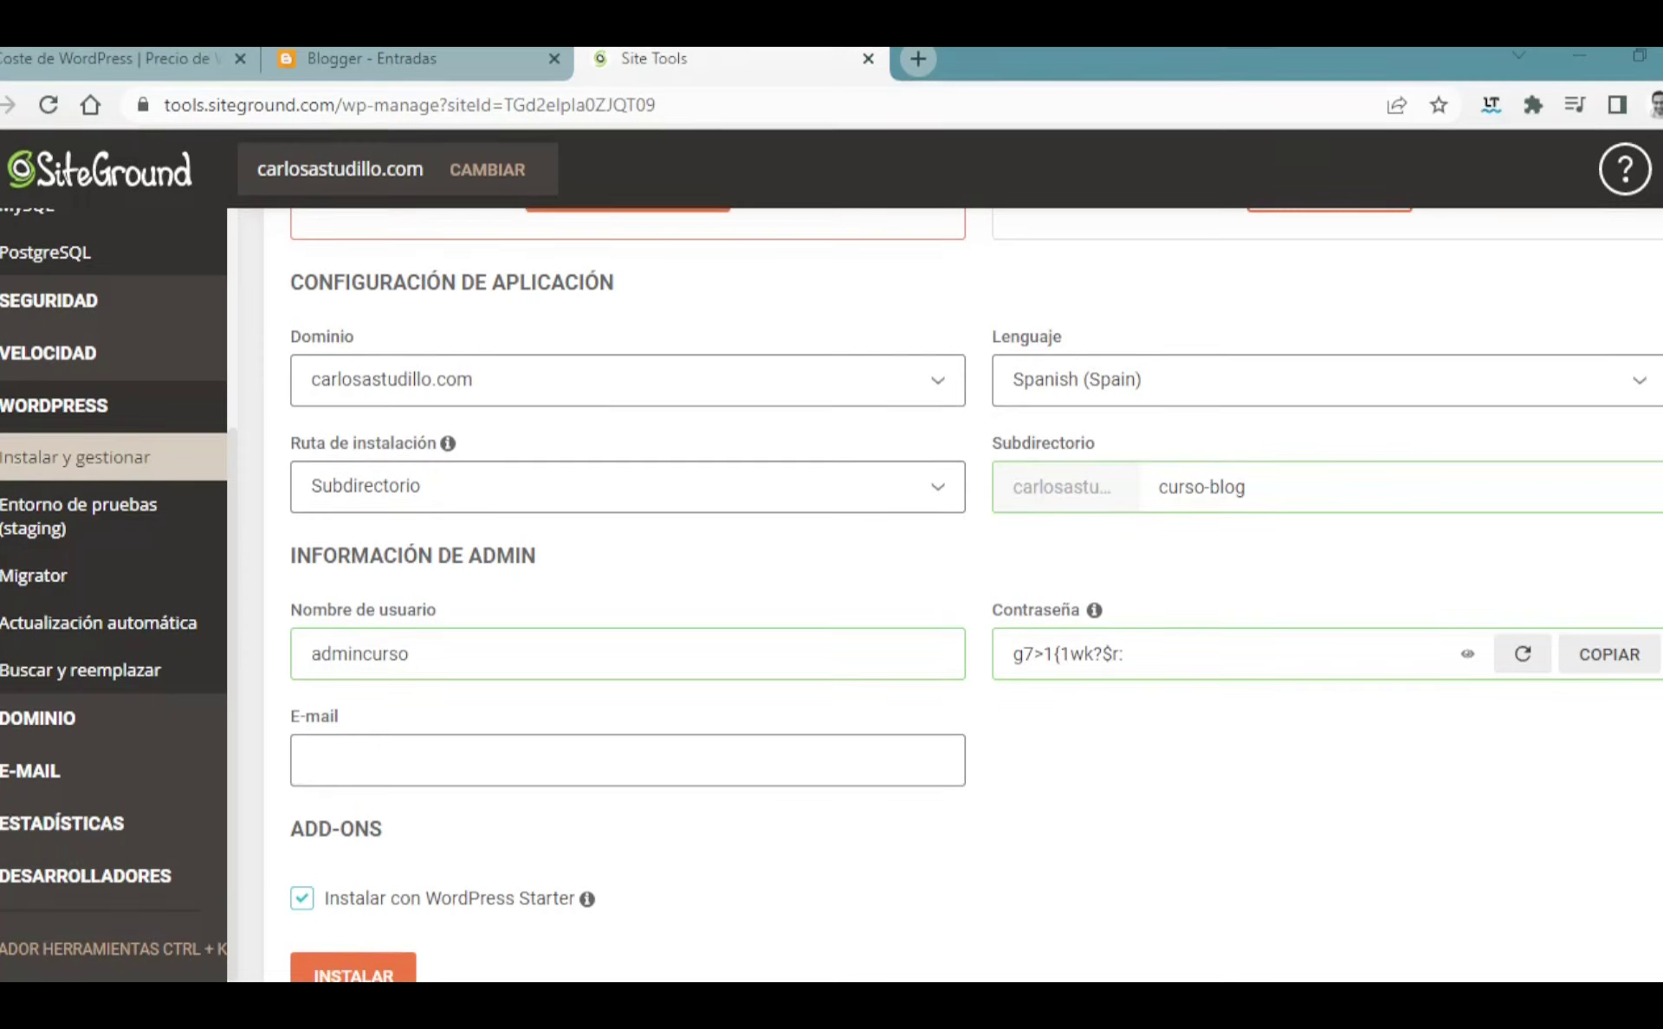
{"action": "double_click", "coordinate": [375, 651]}
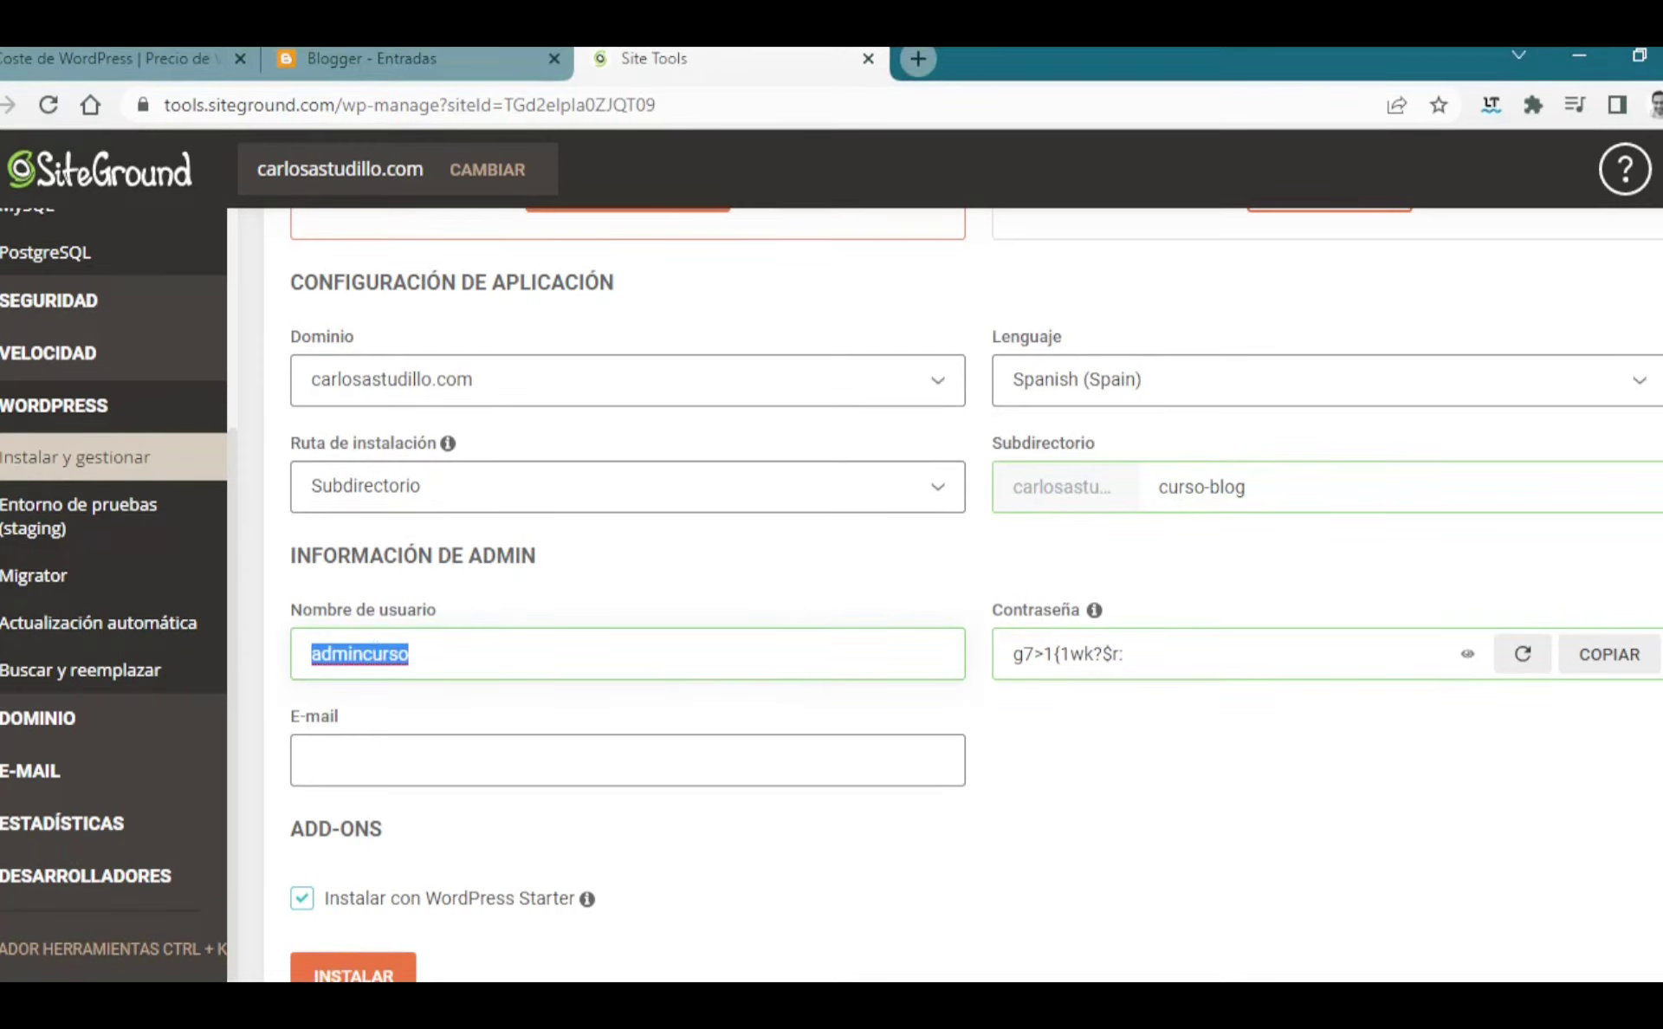
{"action": "key", "text": "alt+Tab"}
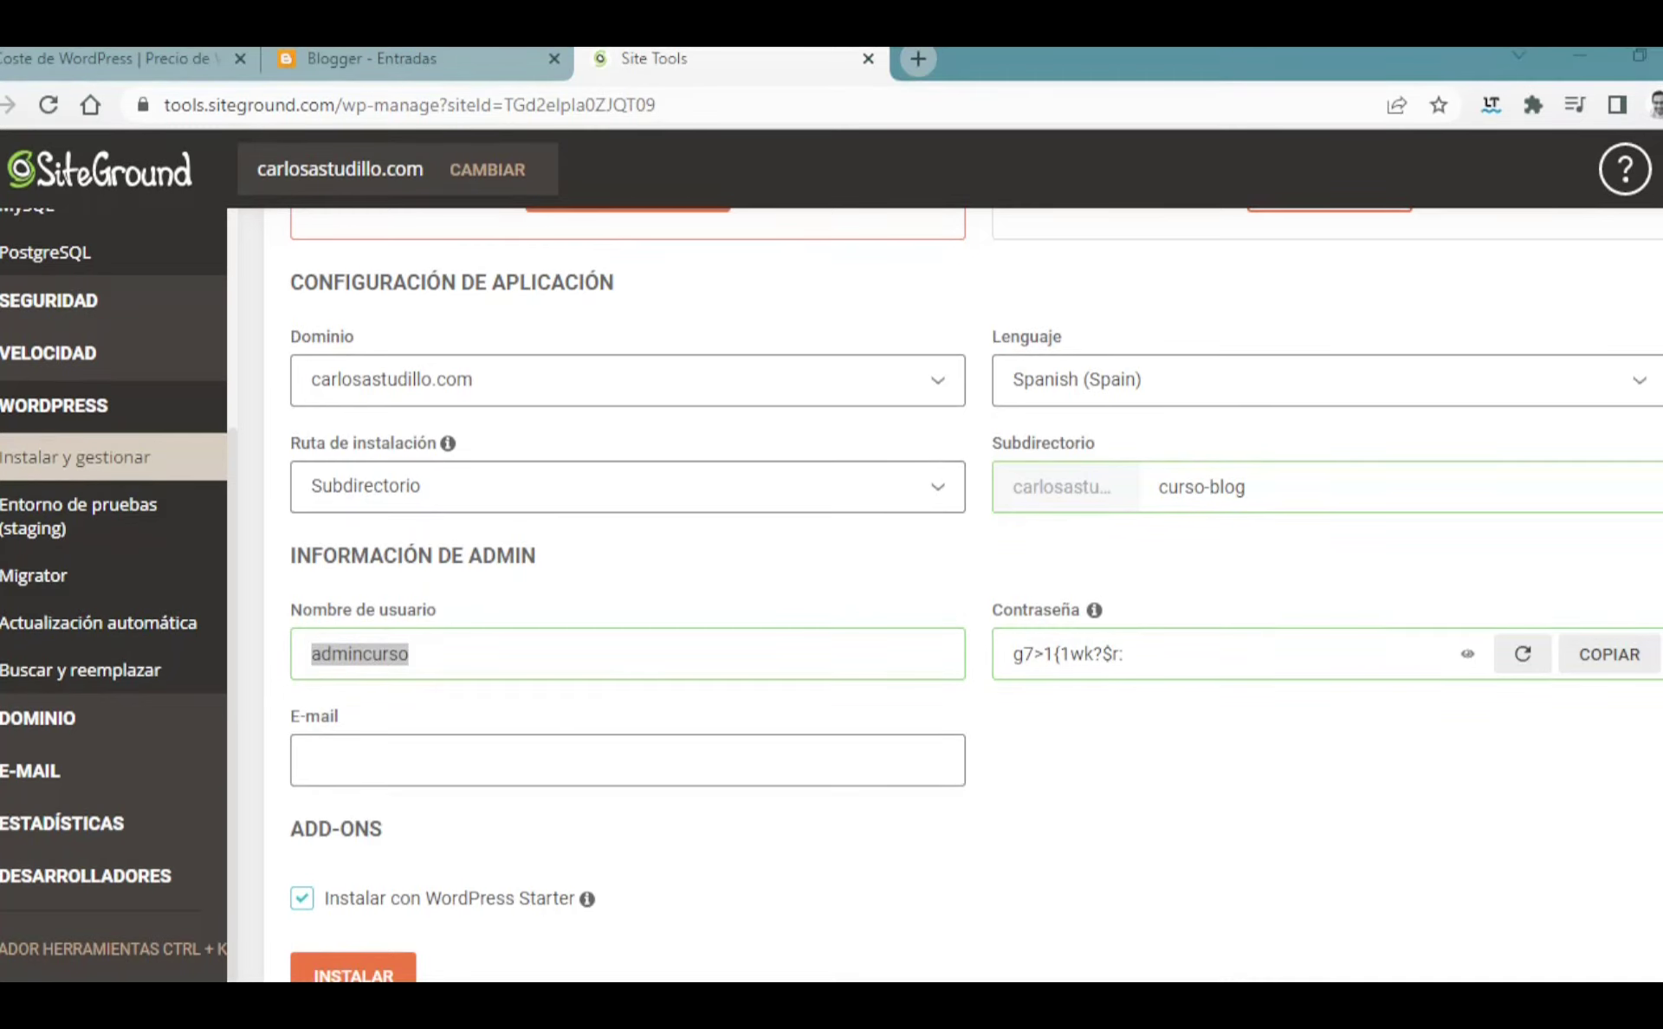
Step: Fill in the admin's e-mail address using the saved suggestion
{"action": "left_click", "coordinate": [570, 738]}
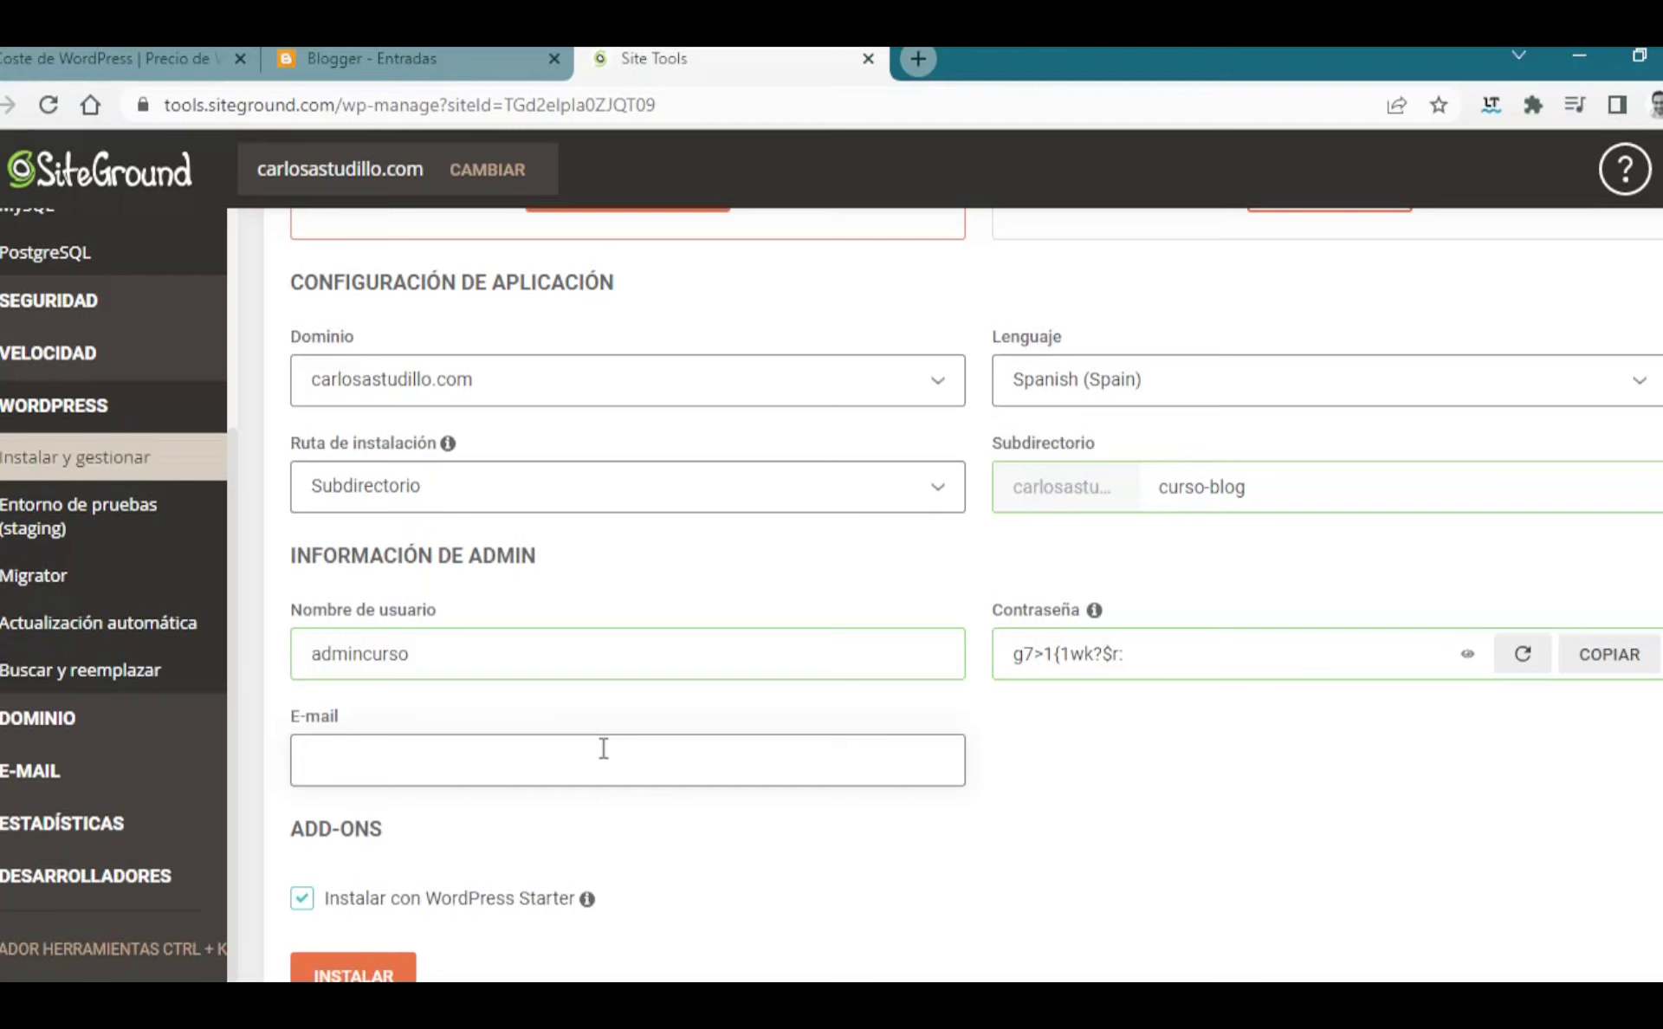
{"action": "key", "text": "Down"}
{"action": "key", "text": "Return"}
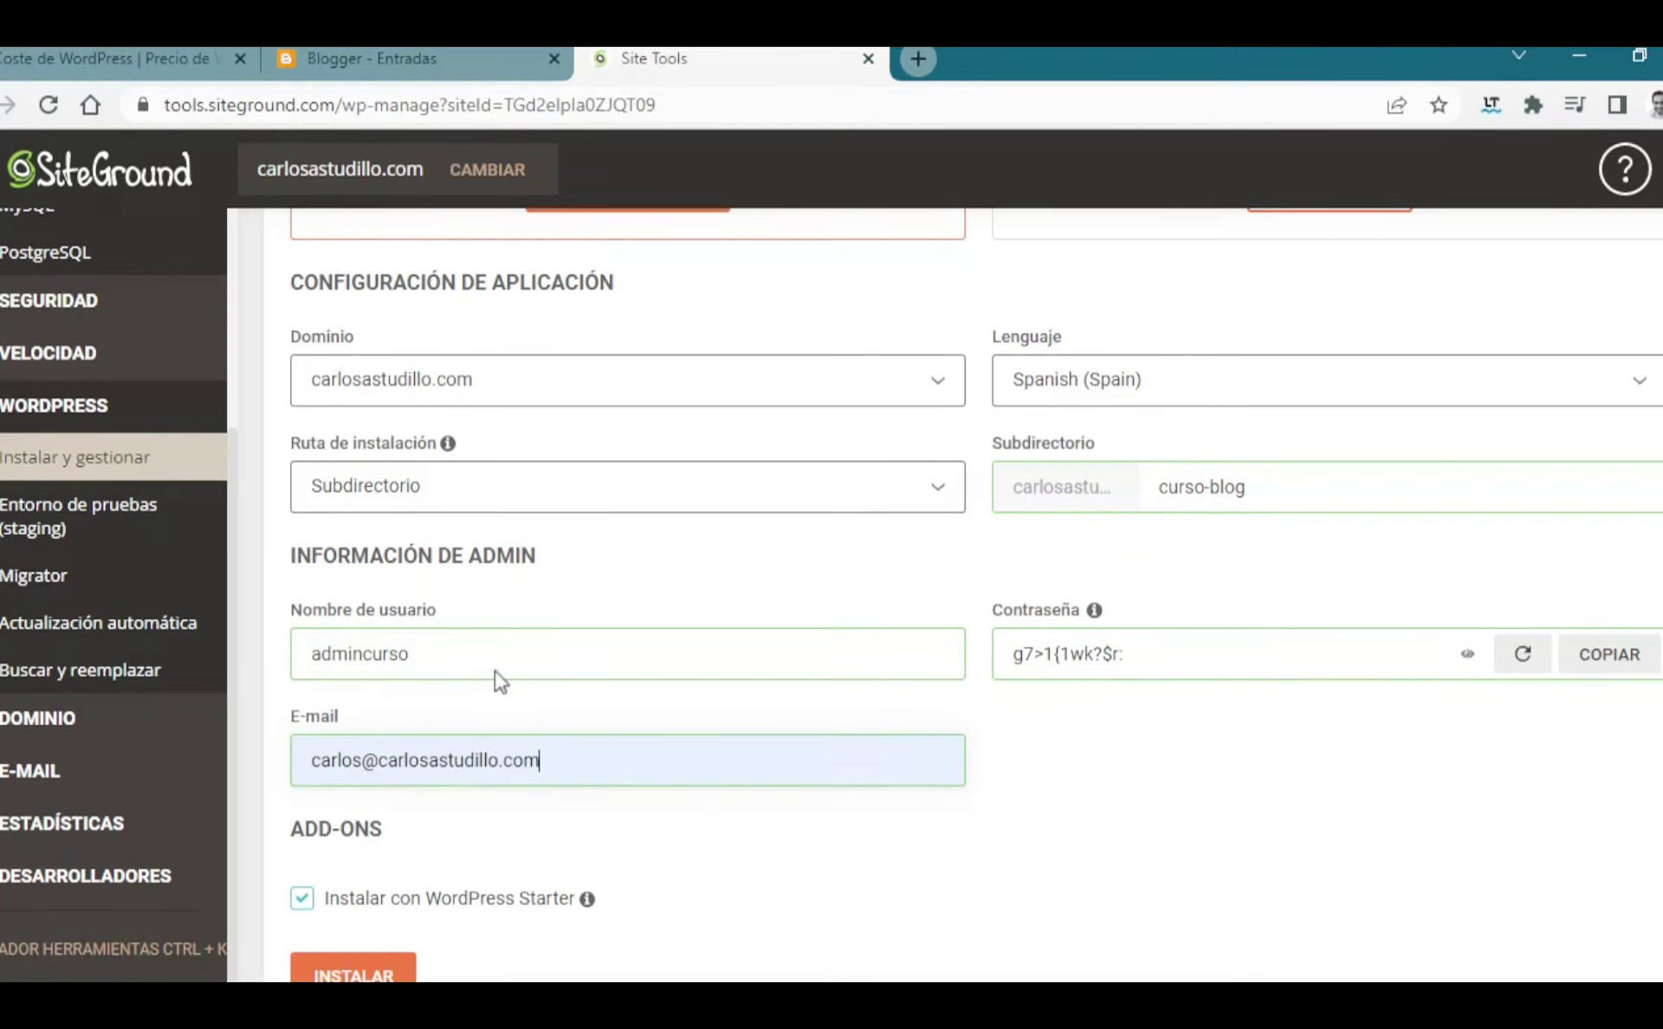
Step: Check what the WordPress Starter add-on does, exclude it and install WordPress
{"action": "scroll", "coordinate": [1196, 757], "scroll_direction": "down", "scroll_amount": 2}
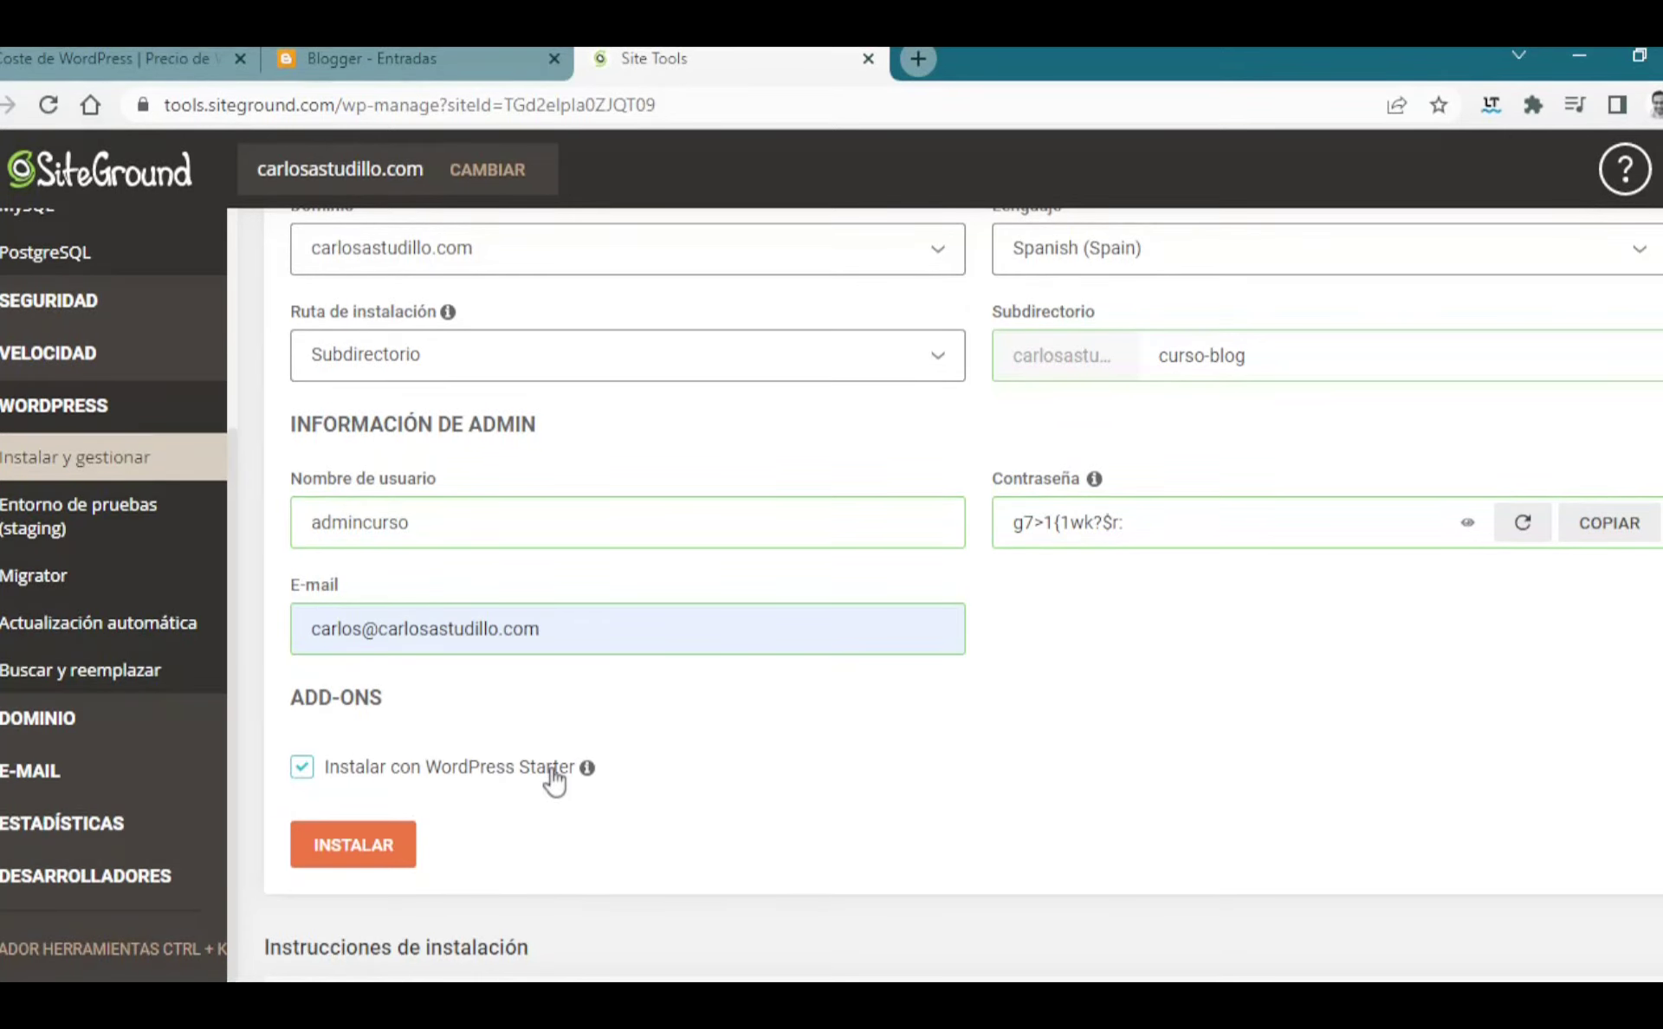
{"action": "scroll", "coordinate": [901, 783], "scroll_direction": "down", "scroll_amount": 1}
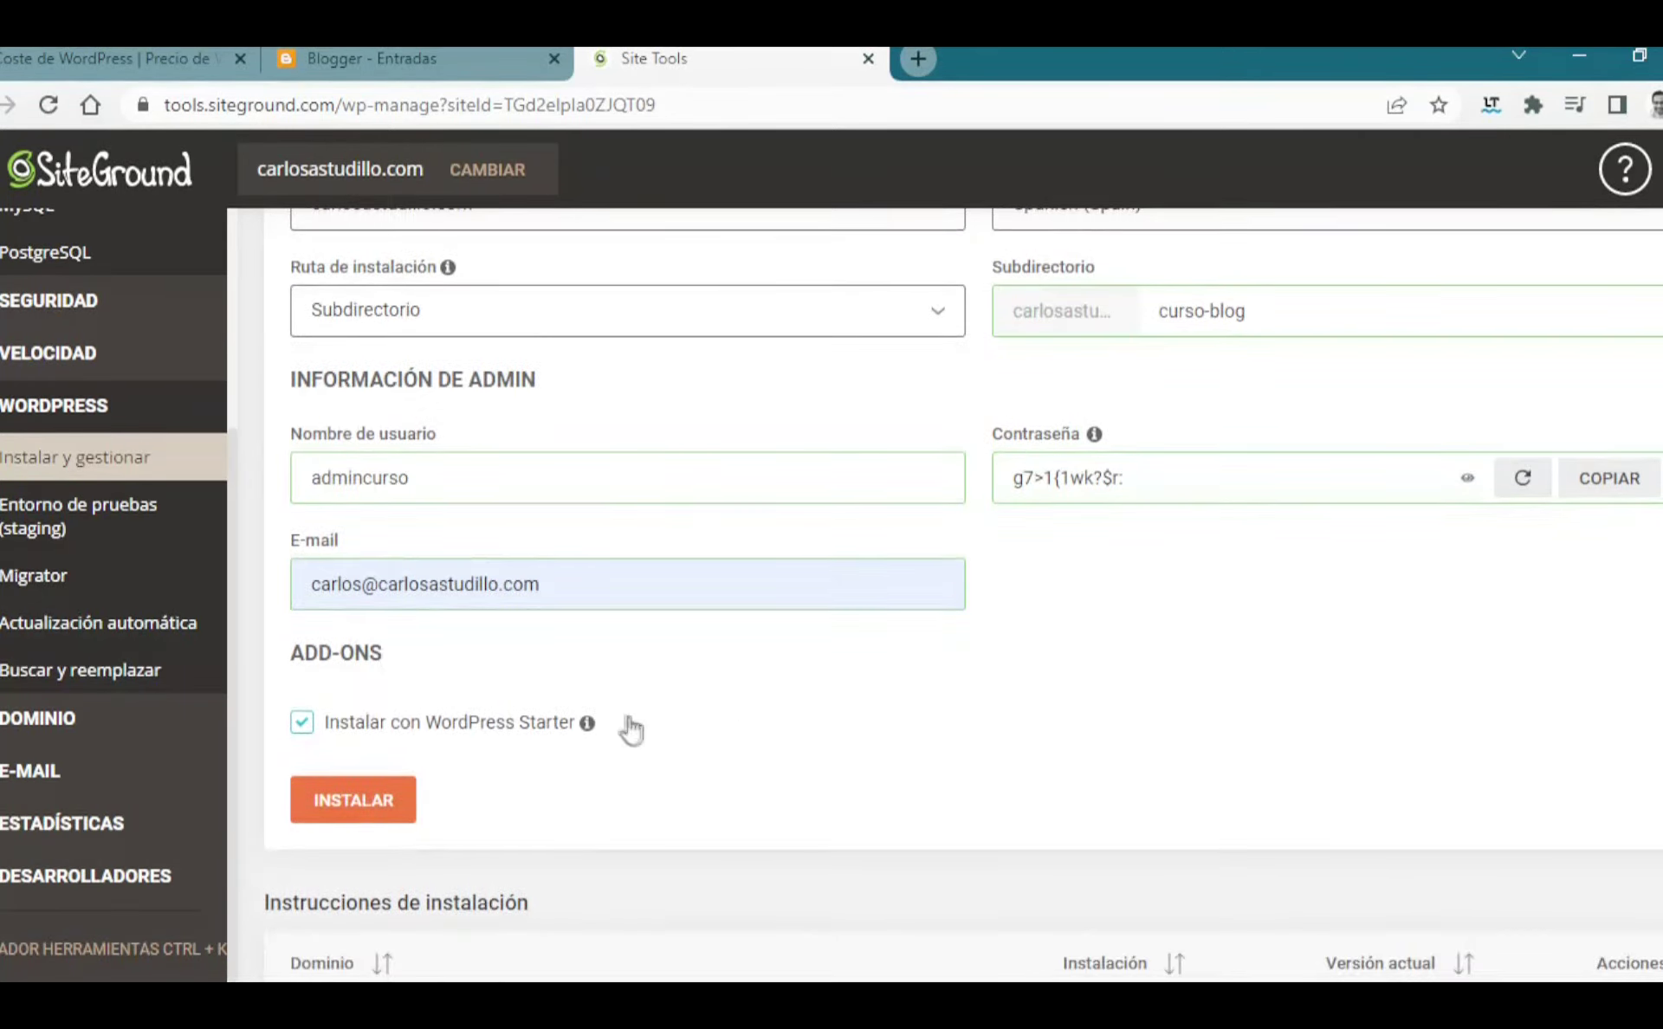
{"action": "mouse_move", "coordinate": [589, 728]}
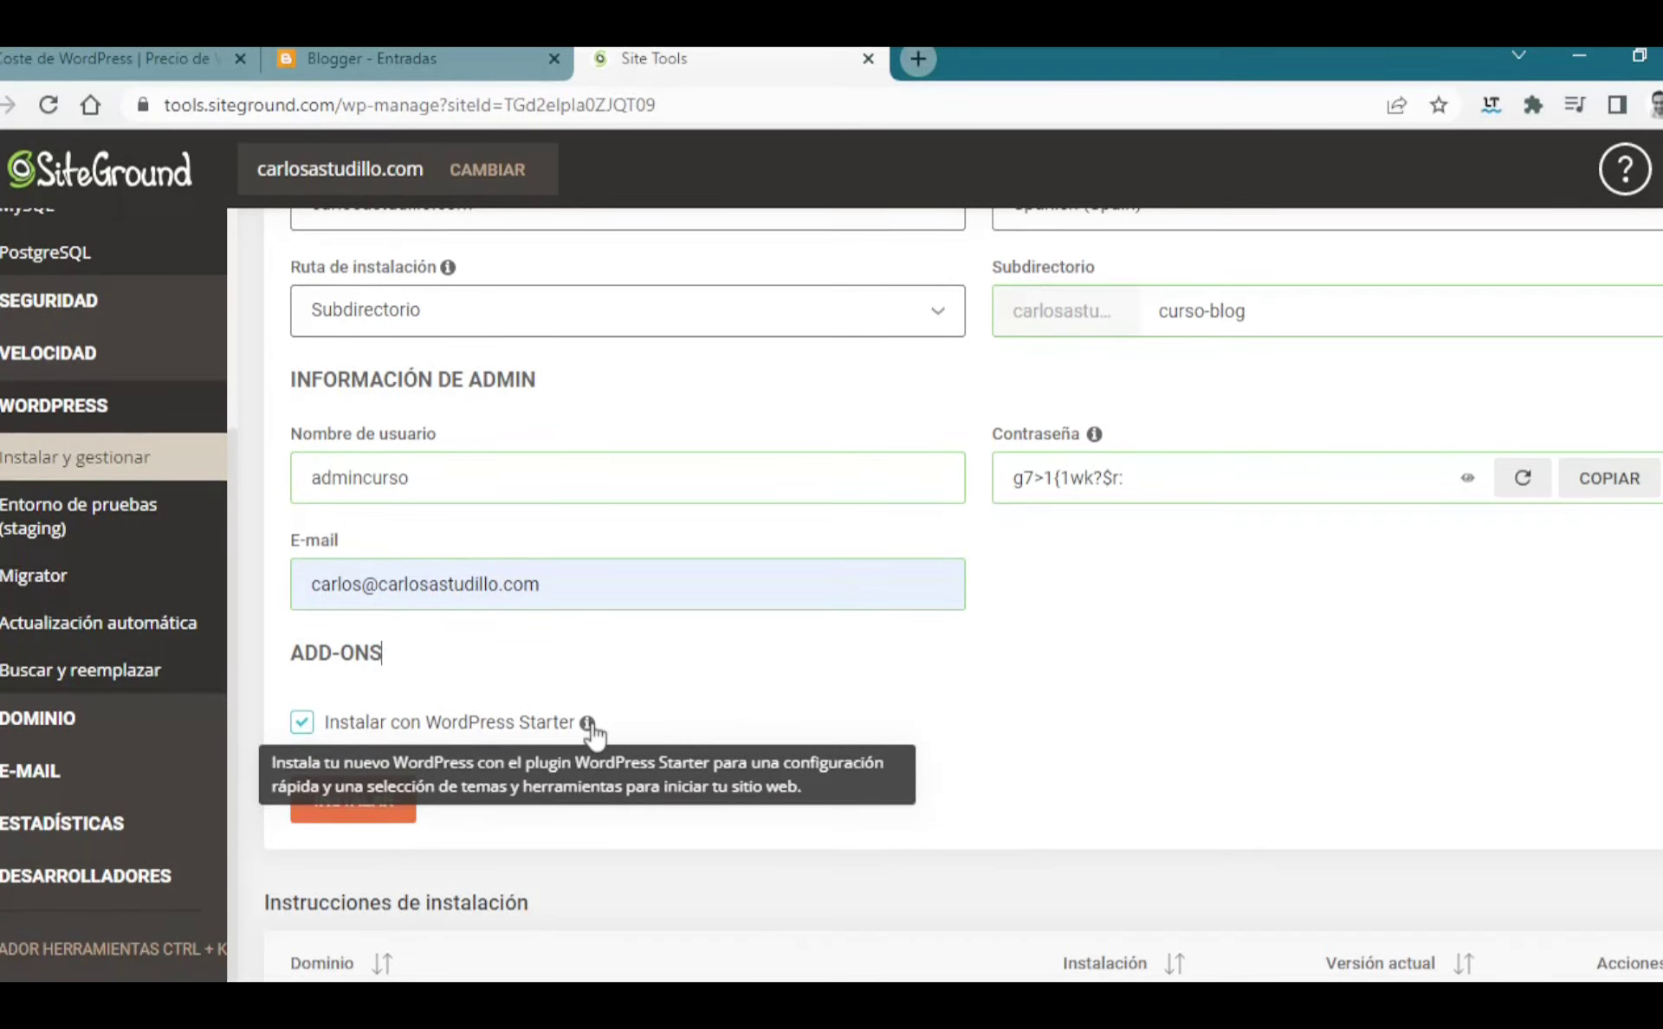
{"action": "left_click", "coordinate": [312, 724]}
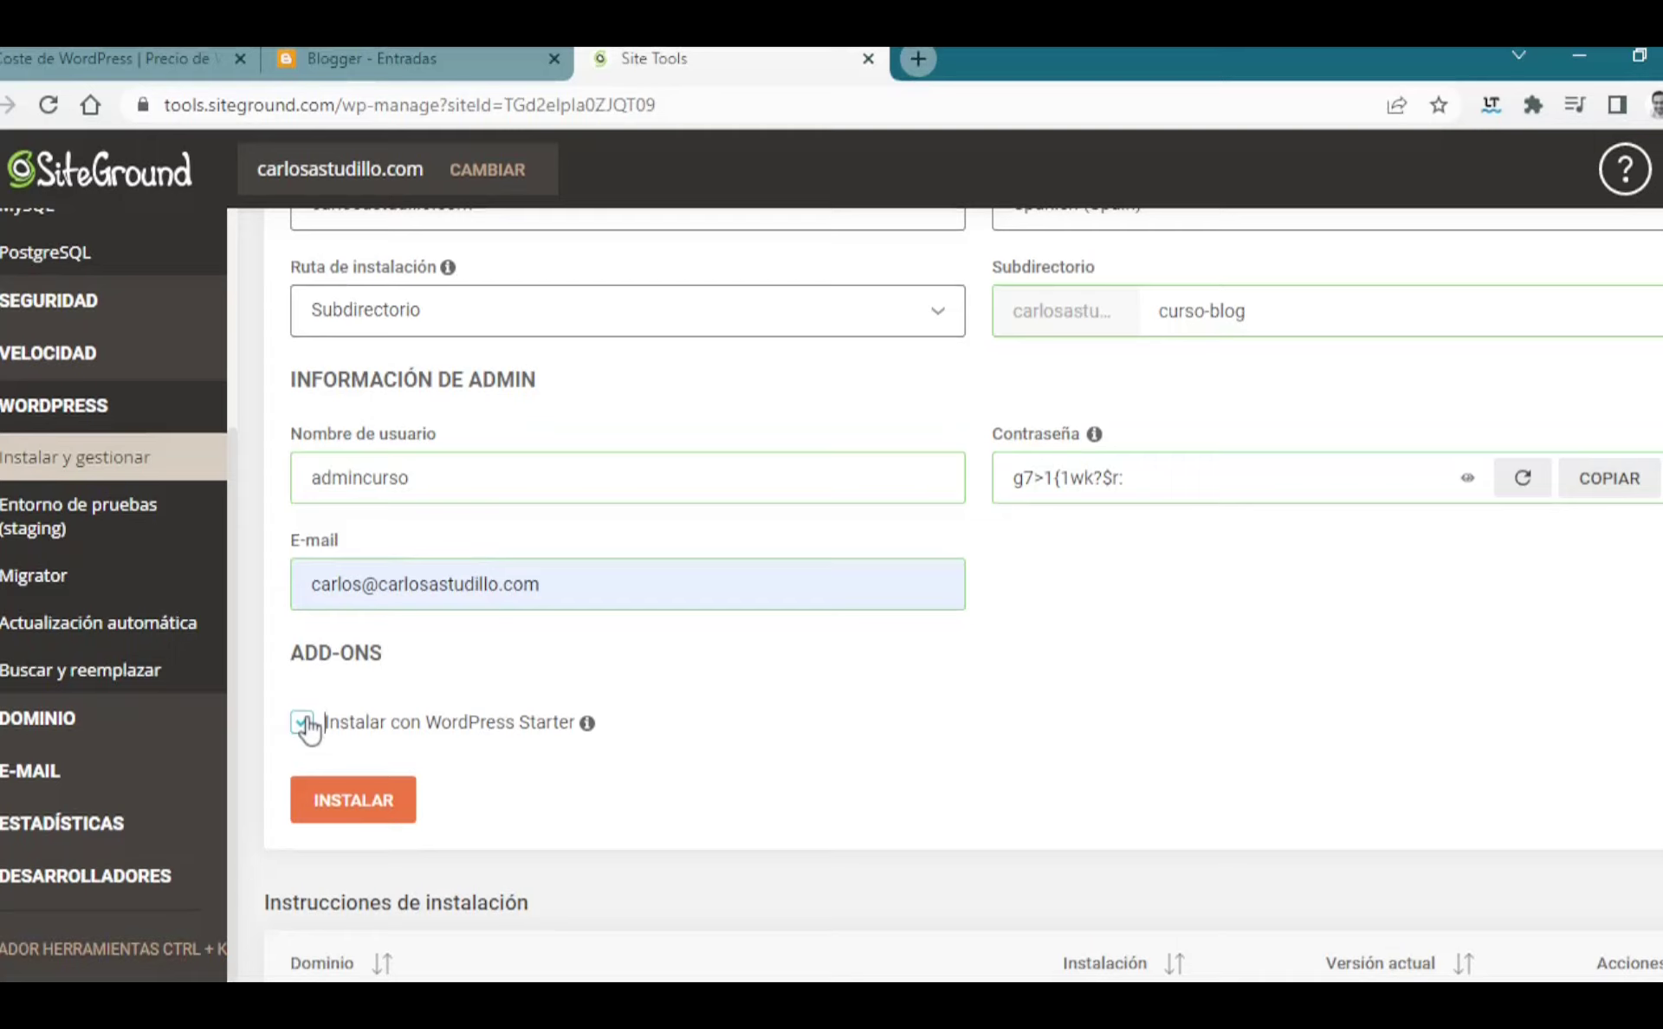
{"action": "scroll", "coordinate": [753, 728], "scroll_direction": "down", "scroll_amount": 2}
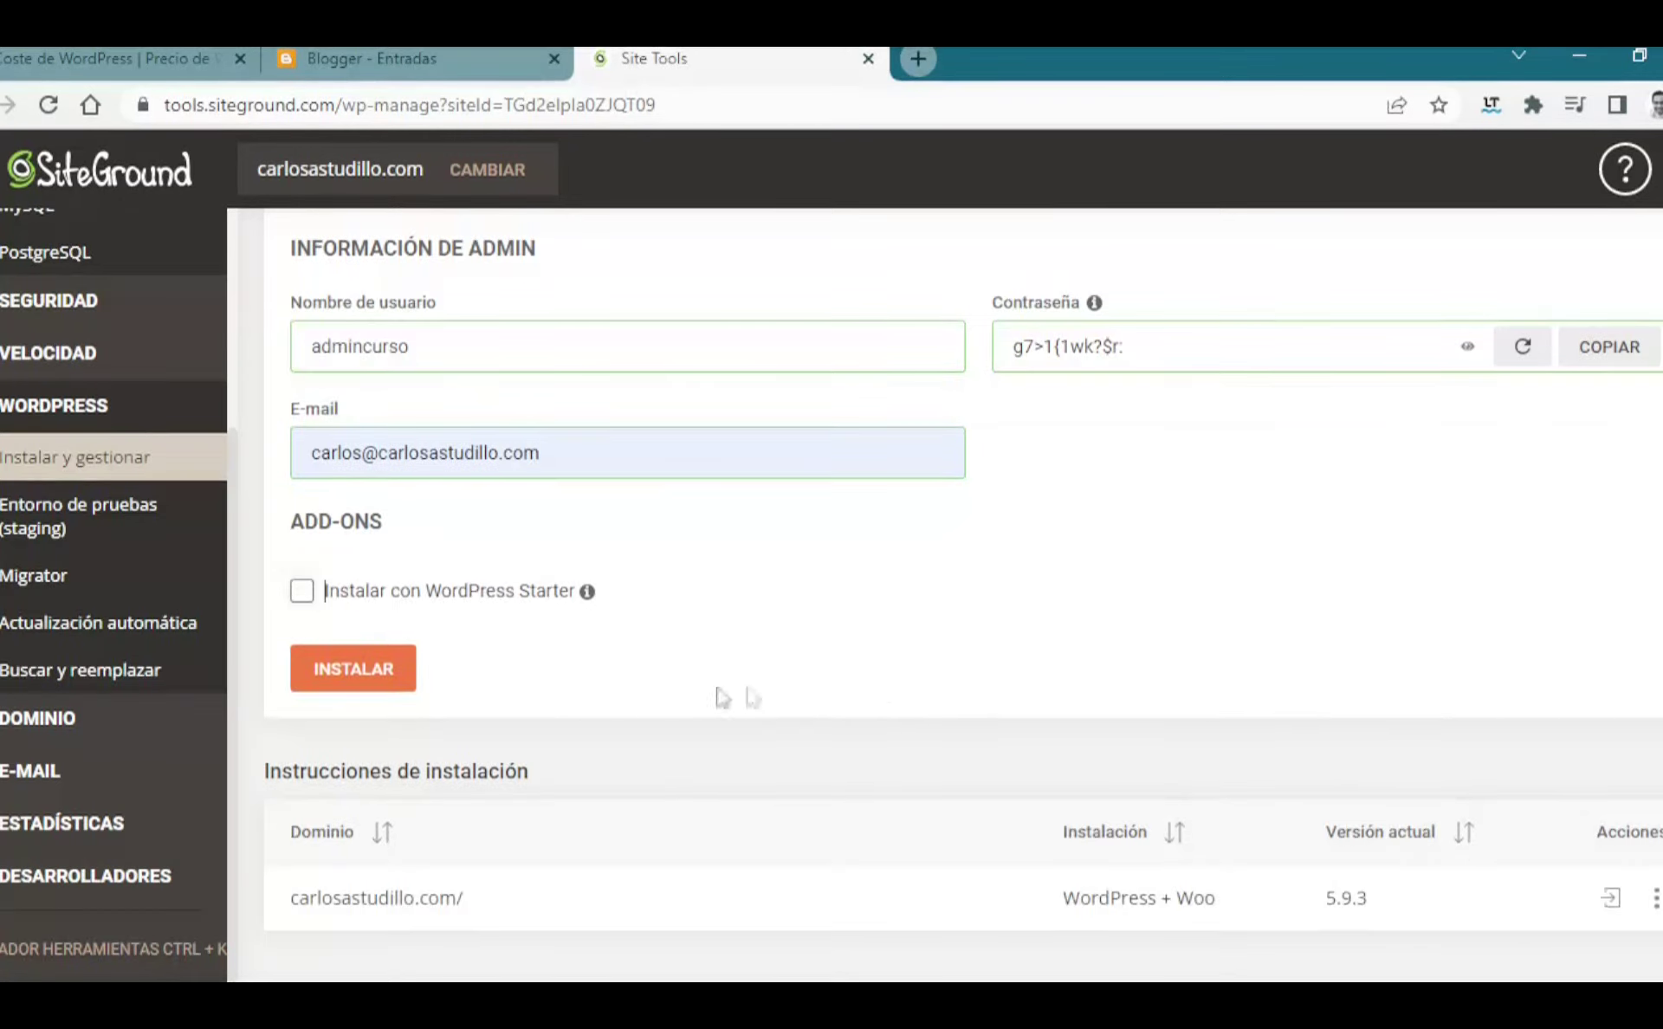
{"action": "left_click", "coordinate": [386, 684]}
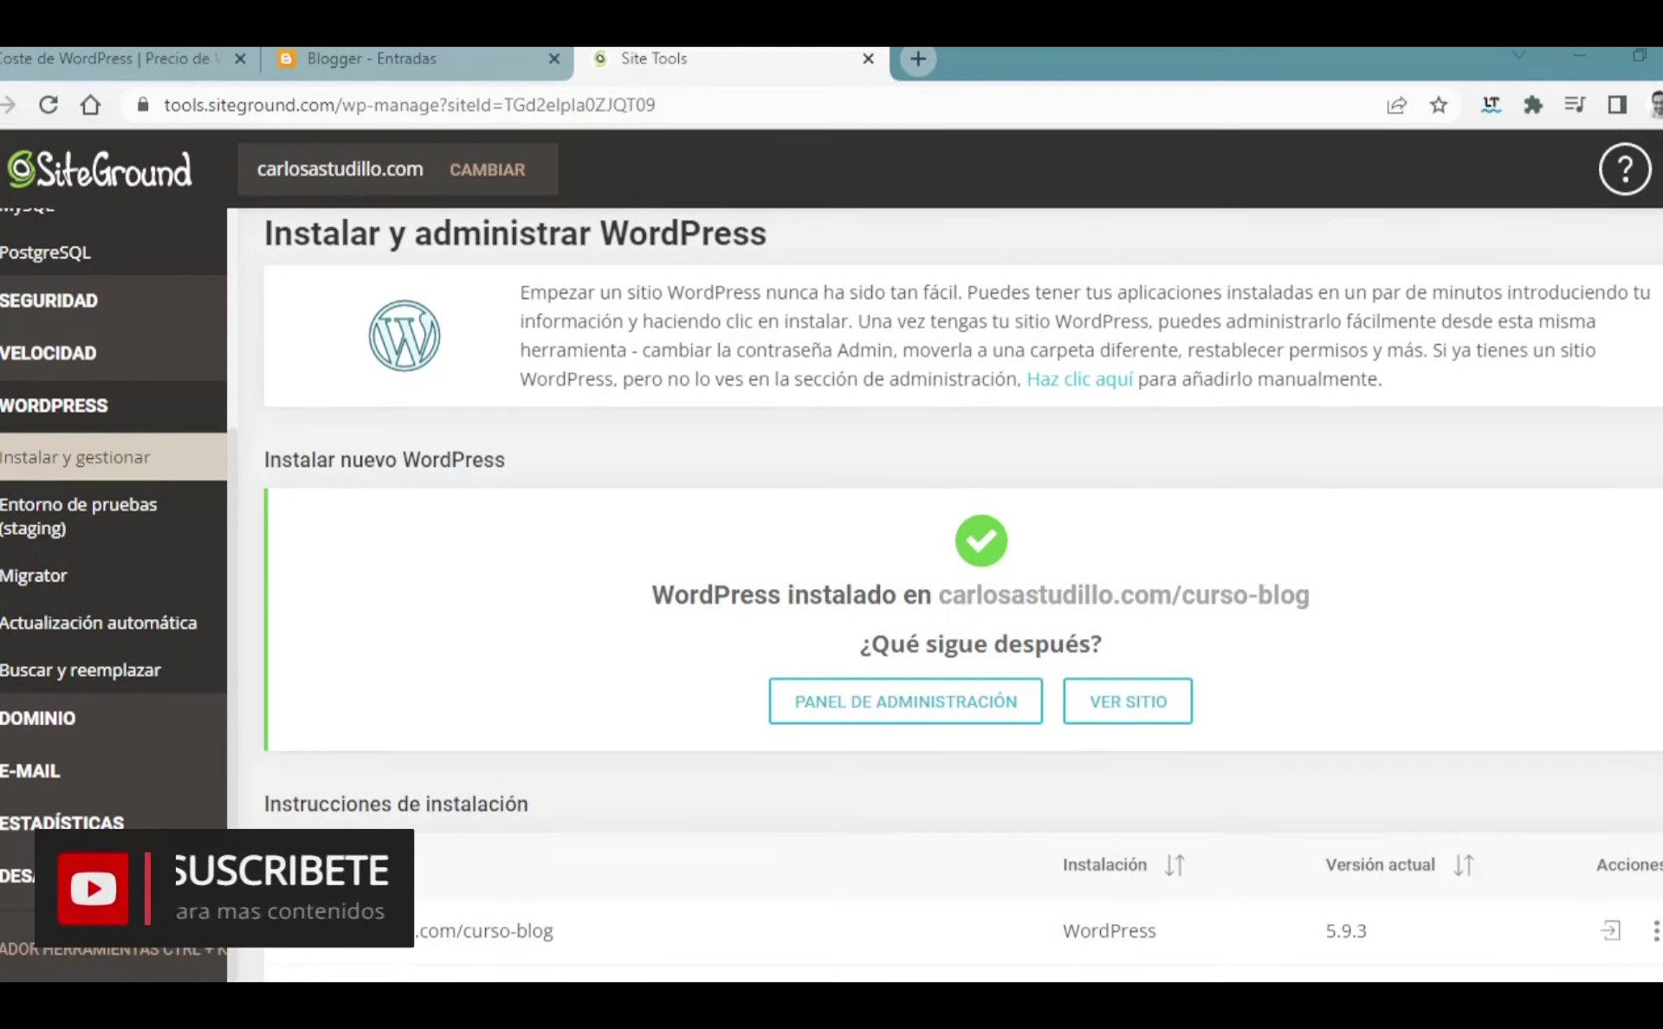
Step: Copy the curso-blog installation's address from the installations list and open it in a new browser tab
{"action": "scroll", "coordinate": [961, 598], "scroll_direction": "down", "scroll_amount": 2}
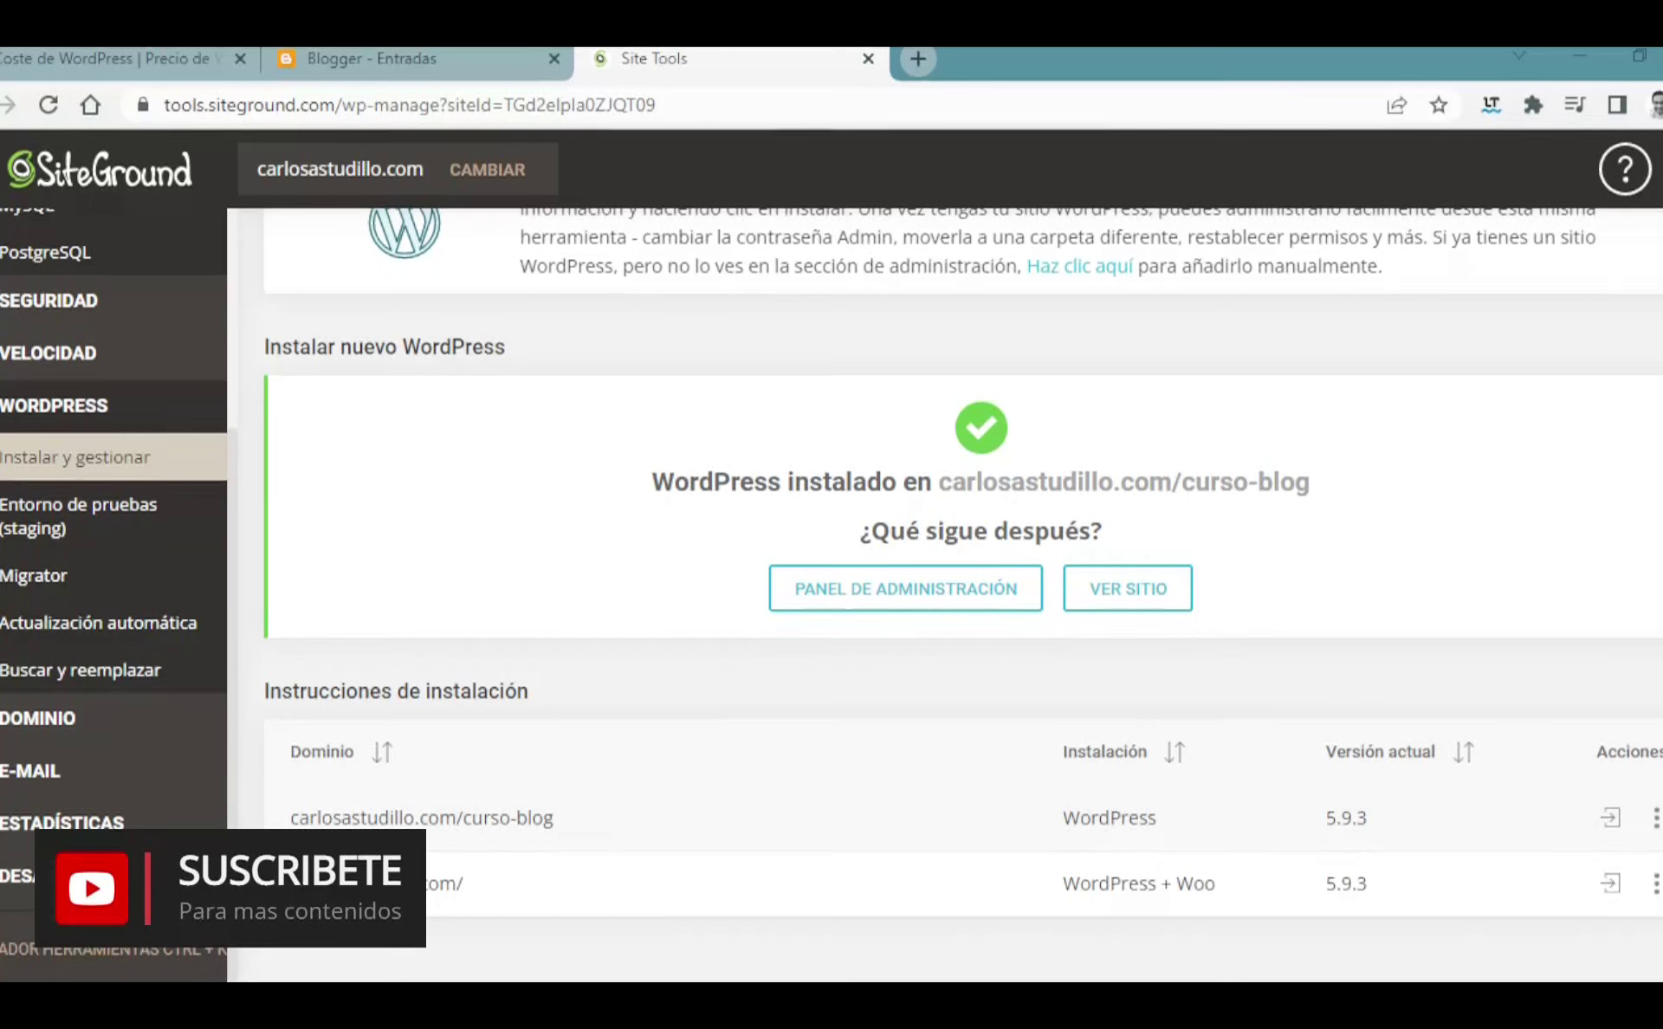
{"action": "left_click_drag", "start_coordinate": [553, 817], "coordinate": [291, 817]}
{"action": "key", "text": "ctrl+c"}
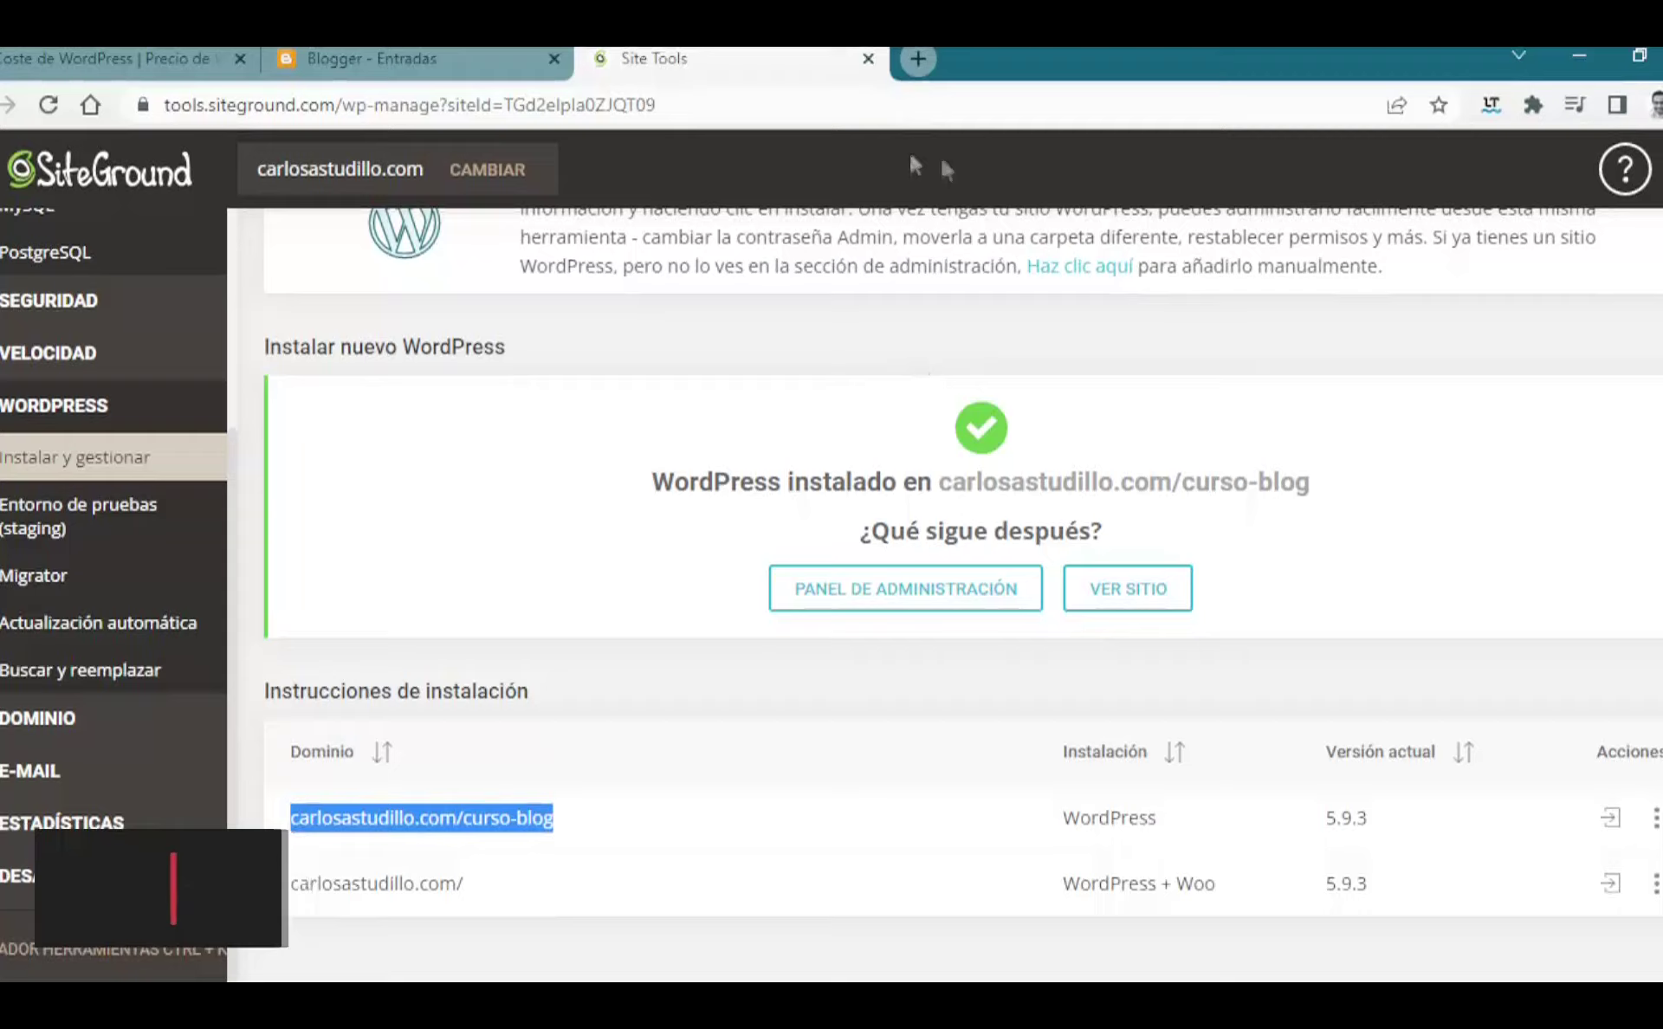
{"action": "left_click", "coordinate": [918, 58]}
{"action": "key", "text": "ctrl+v"}
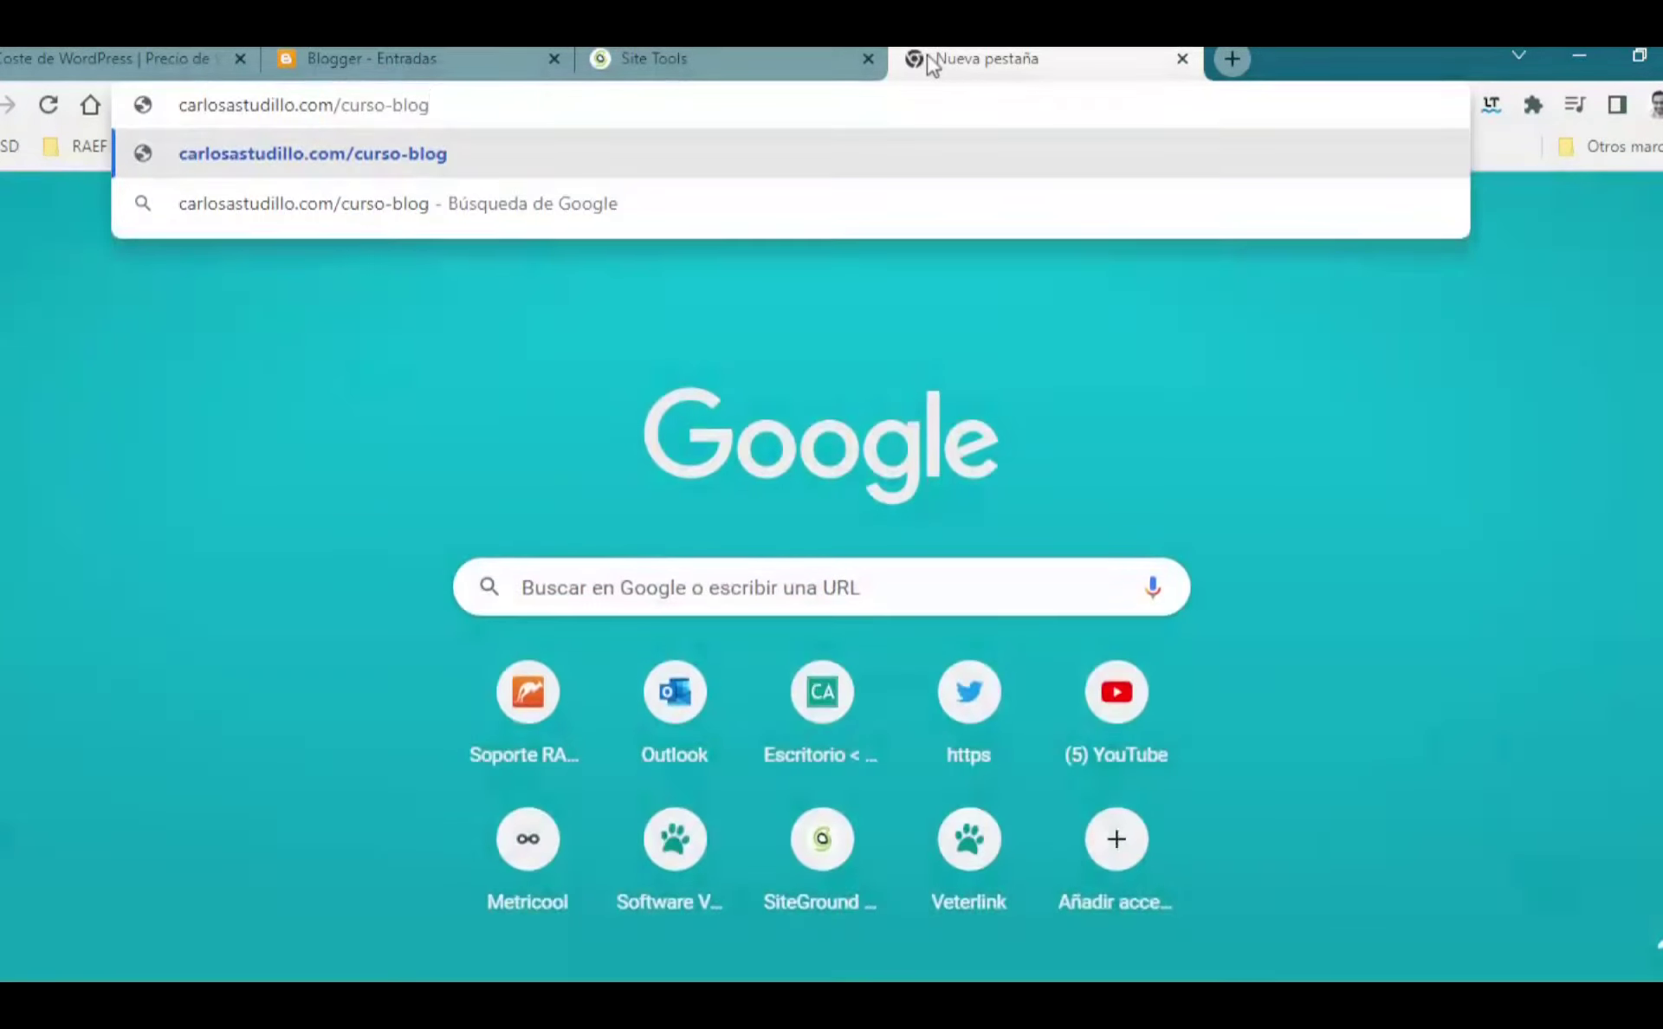
{"action": "key", "text": "Return"}
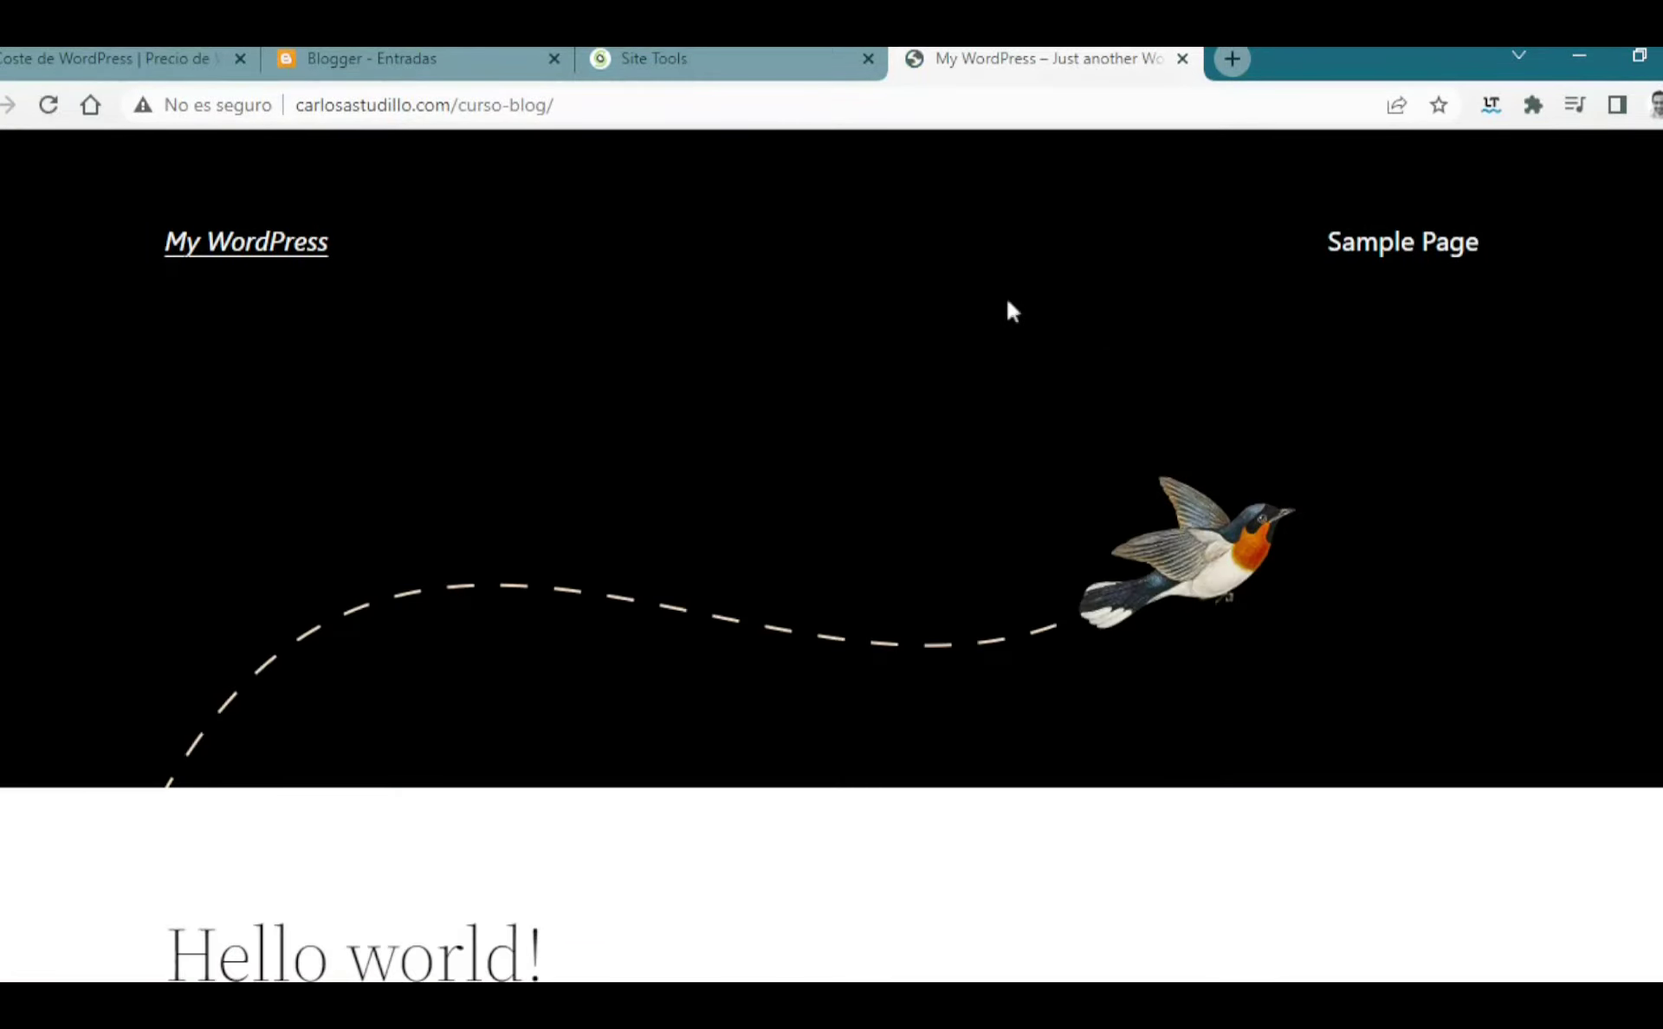
Step: Look over the new blog's default home page and return to SiteGround Site Tools
{"action": "scroll", "coordinate": [1008, 308], "scroll_direction": "down", "scroll_amount": 5}
{"action": "scroll", "coordinate": [1007, 310], "scroll_direction": "up", "scroll_amount": 10}
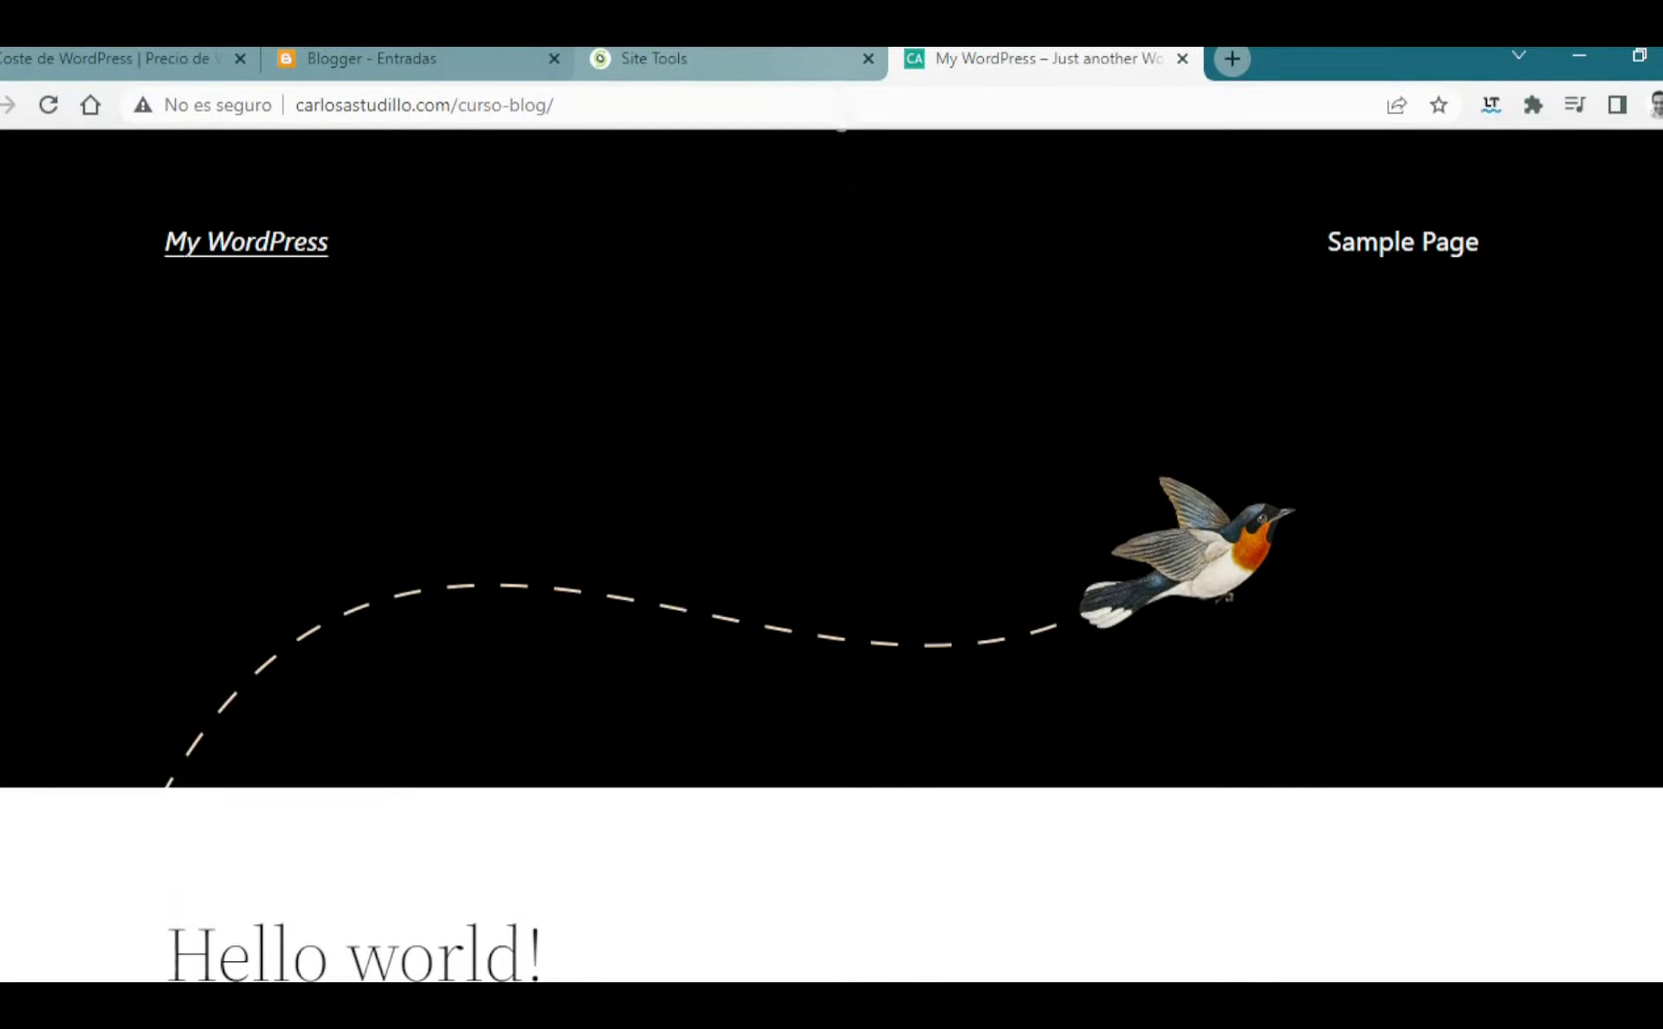
{"action": "left_click", "coordinate": [796, 54]}
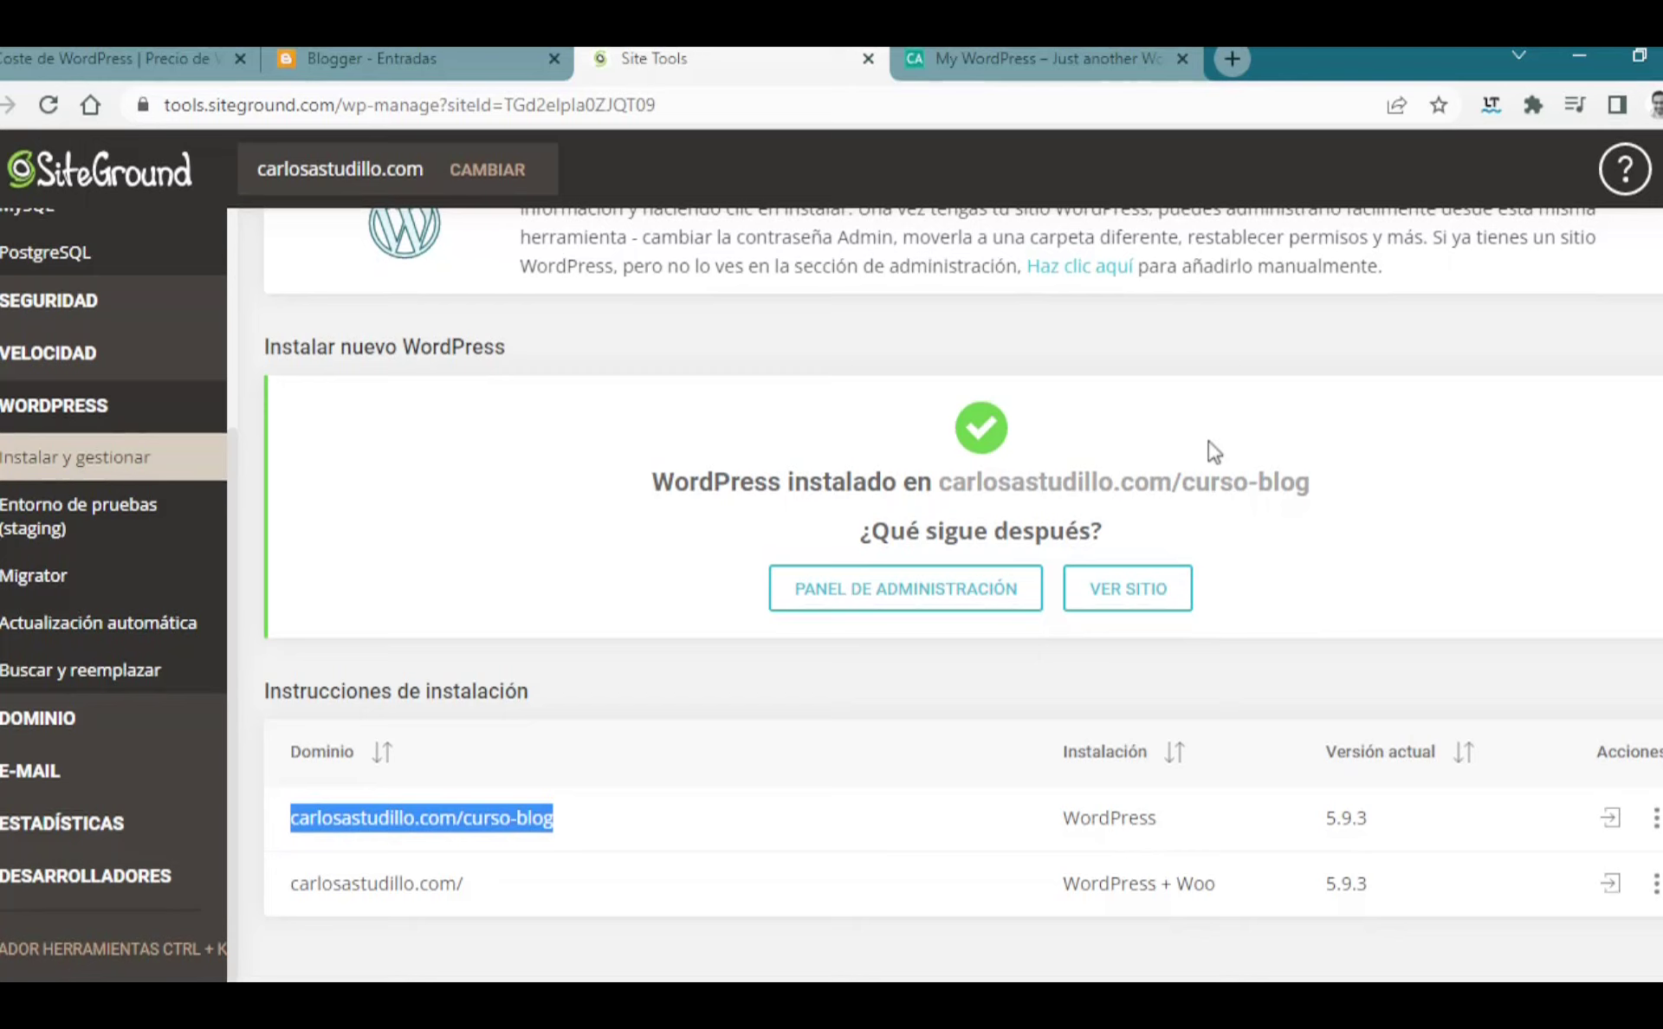